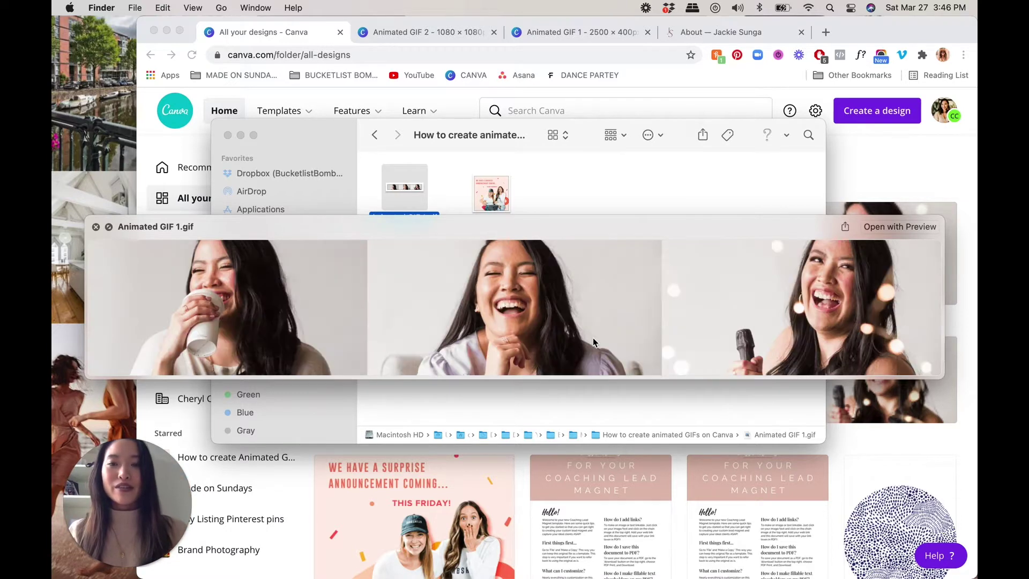
Step: Close the Quick Look preview of the first downloaded GIF
{"action": "key", "text": "space"}
{"action": "left_click", "coordinate": [503, 213]}
{"action": "key", "text": "space"}
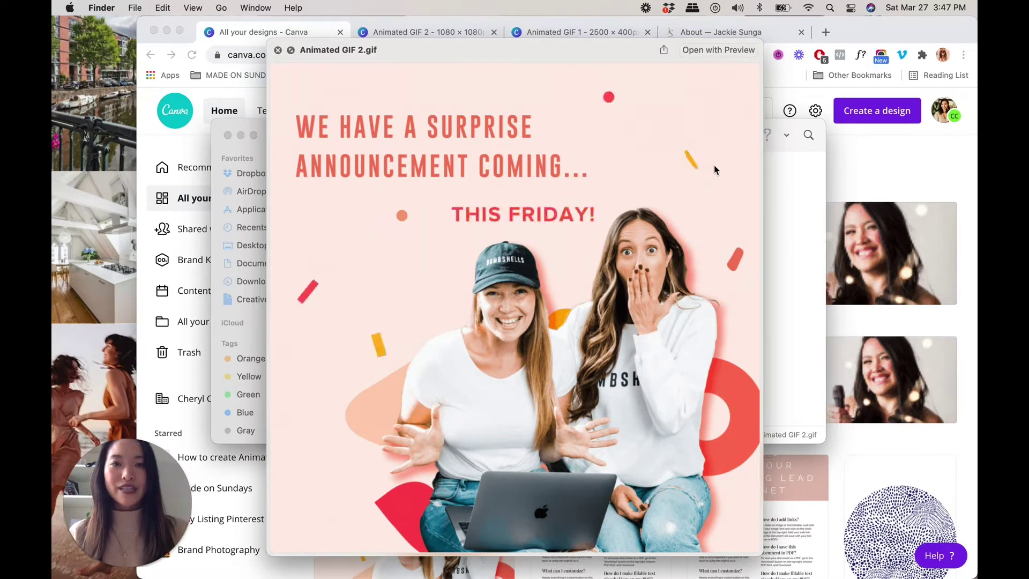
{"action": "key", "text": "space"}
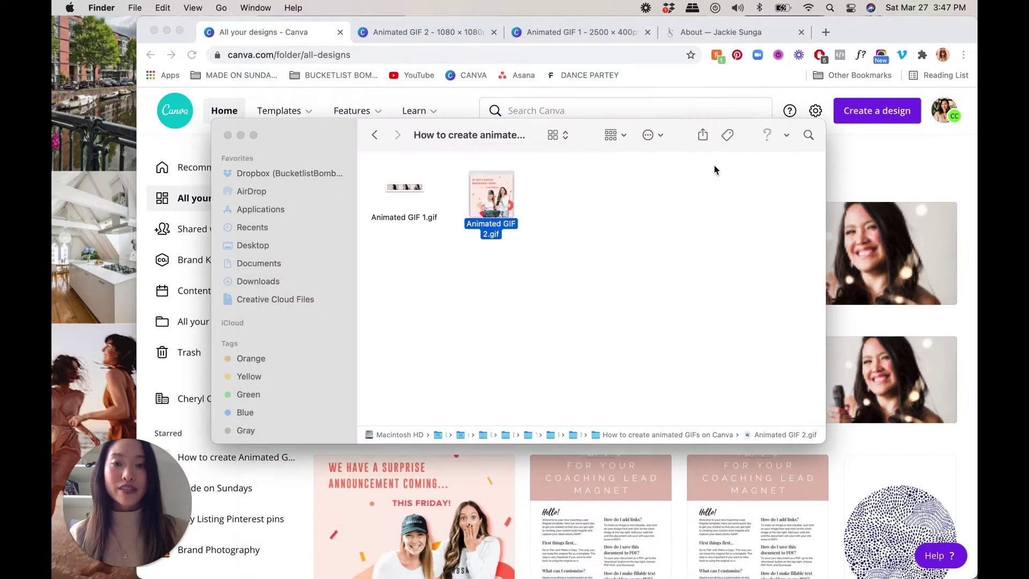
{"action": "left_click_drag", "start_coordinate": [539, 121], "coordinate": [397, 127]}
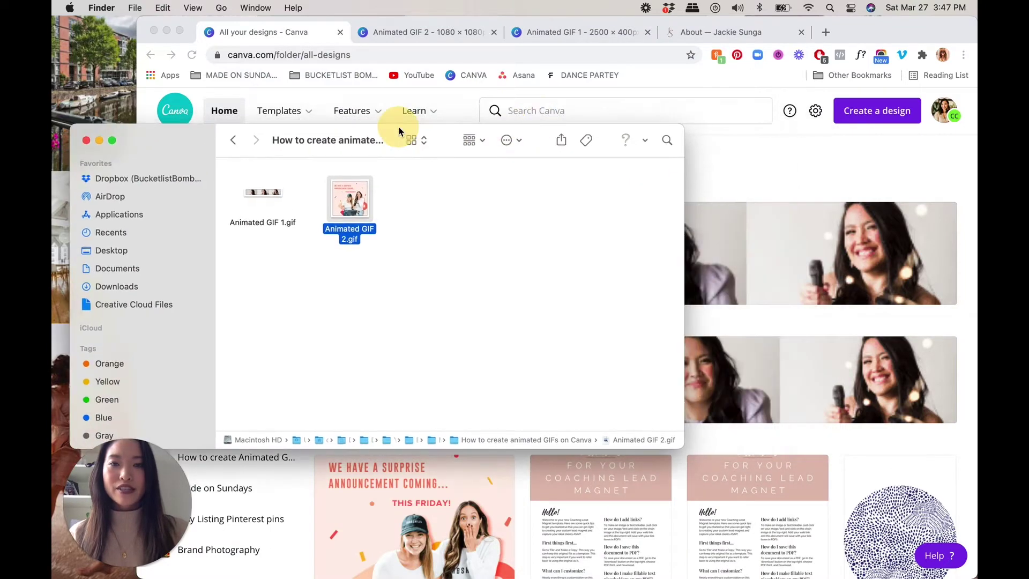
Step: Bring Canva forward, view the Animated GIF 1 design, then start a new design
{"action": "left_click", "coordinate": [648, 23]}
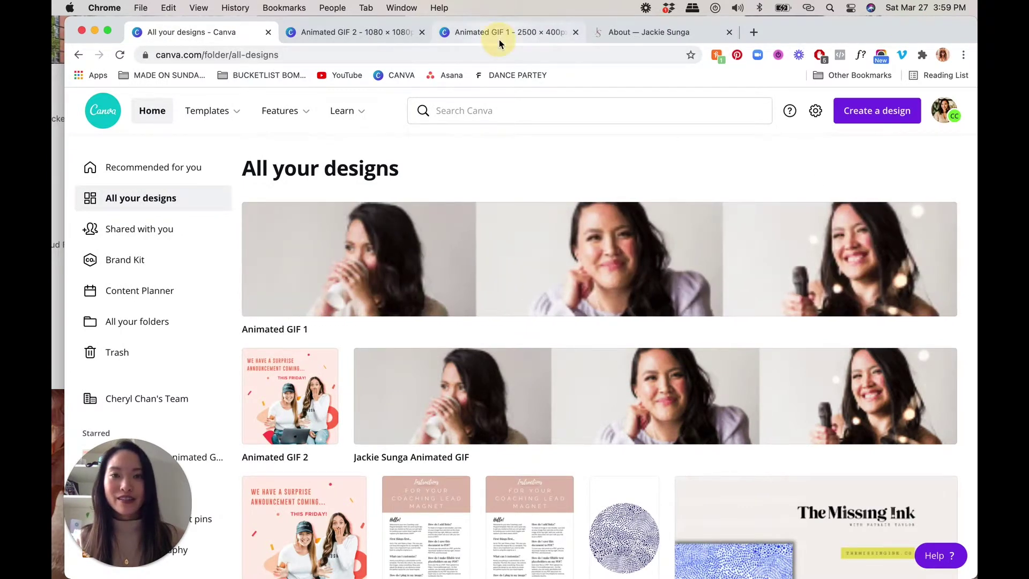
{"action": "left_click", "coordinate": [500, 40]}
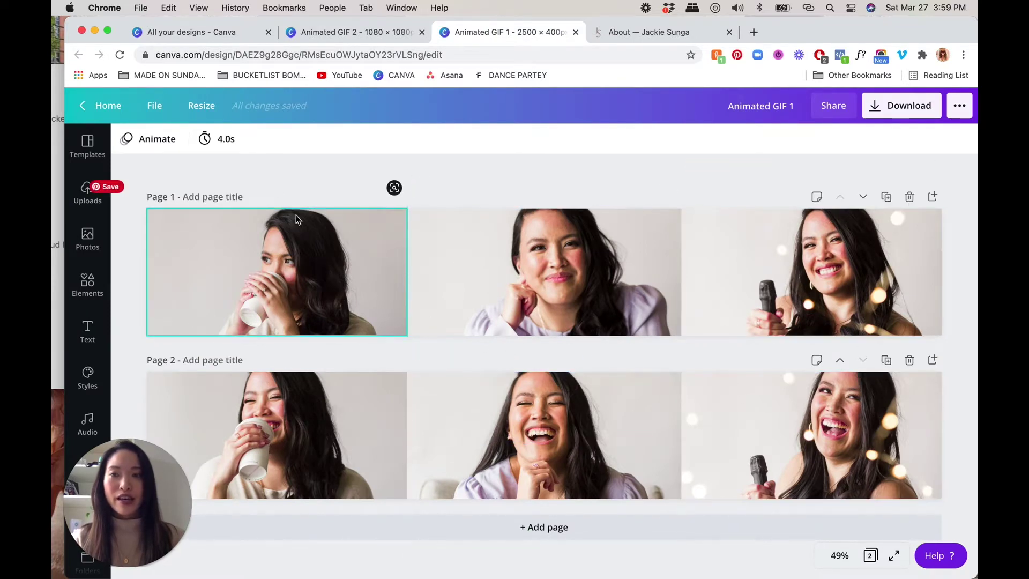
{"action": "left_click", "coordinate": [208, 31]}
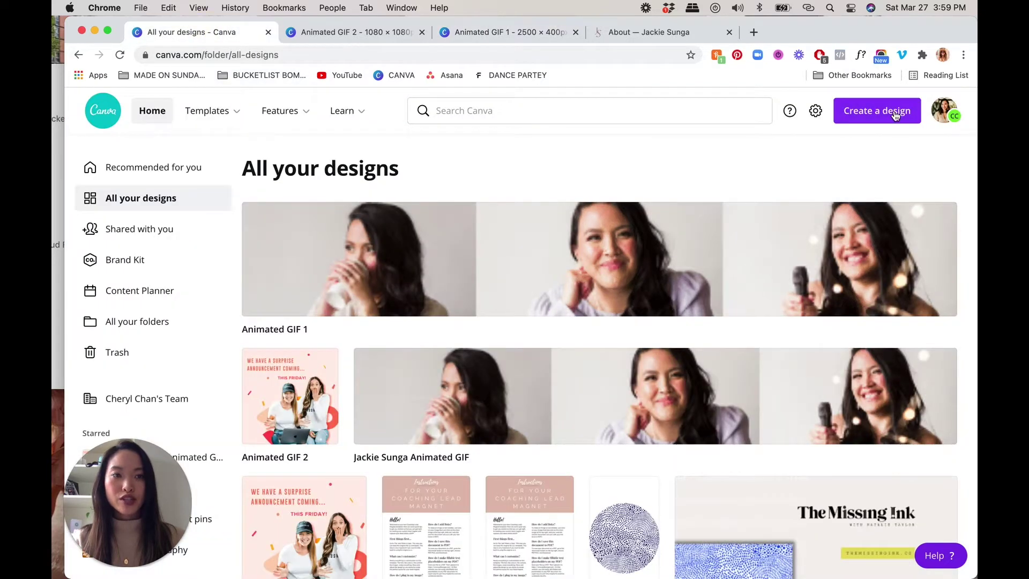
{"action": "left_click", "coordinate": [895, 115]}
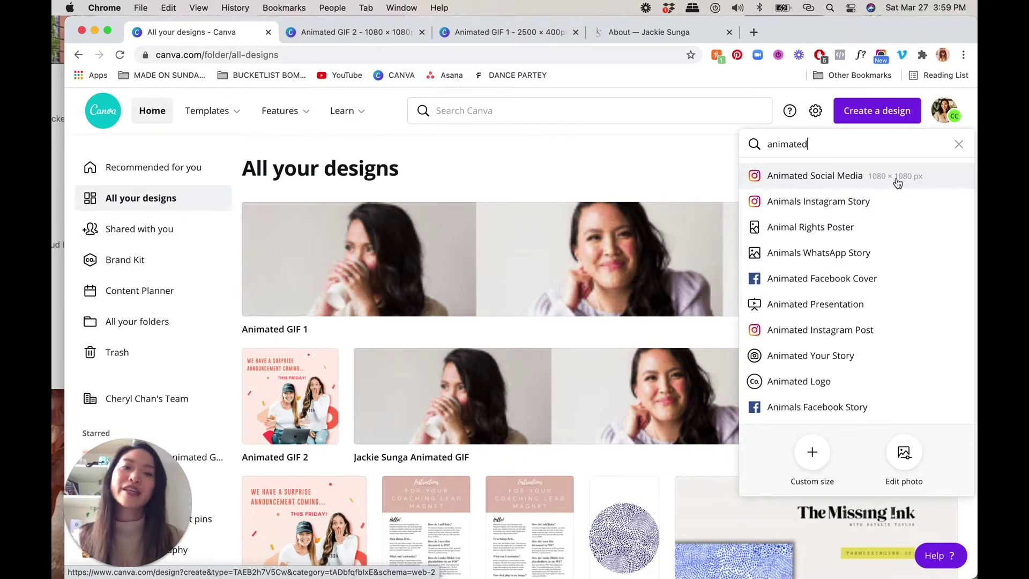
Step: Create an Animated Social Media design and give it a custom 2500 × 400 px size
{"action": "left_click", "coordinate": [833, 179]}
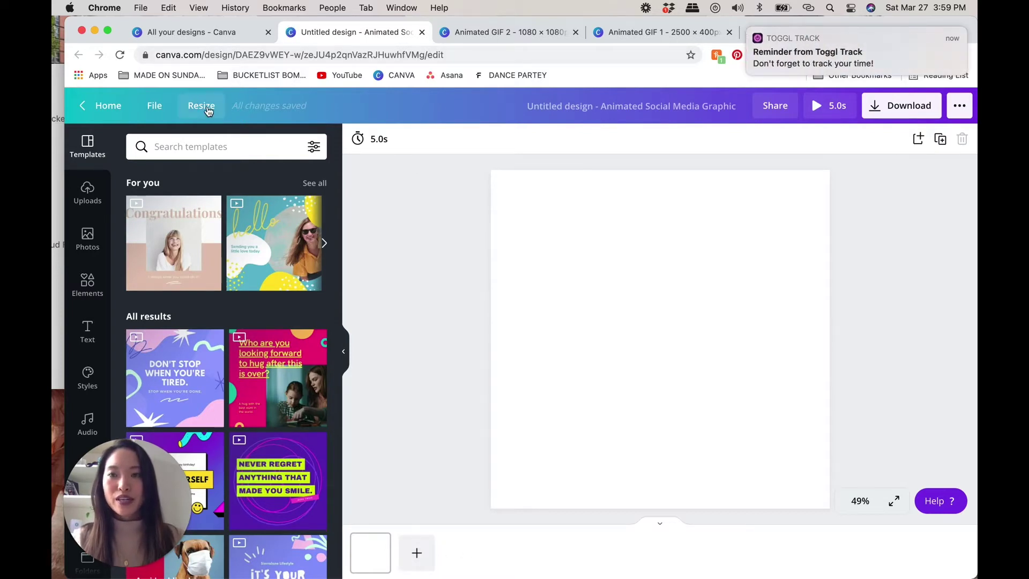
{"action": "left_click", "coordinate": [750, 29]}
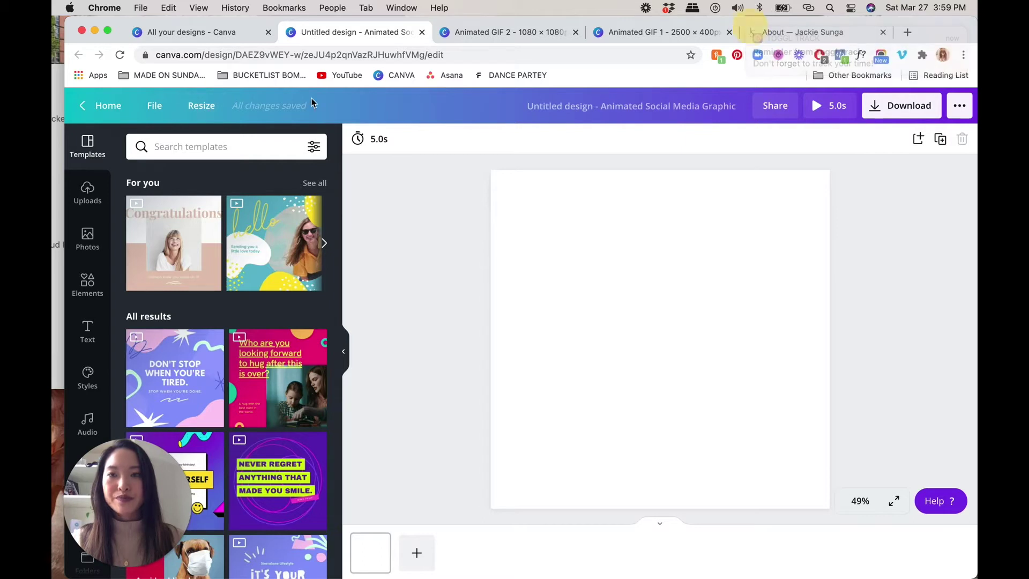
{"action": "left_click", "coordinate": [209, 110]}
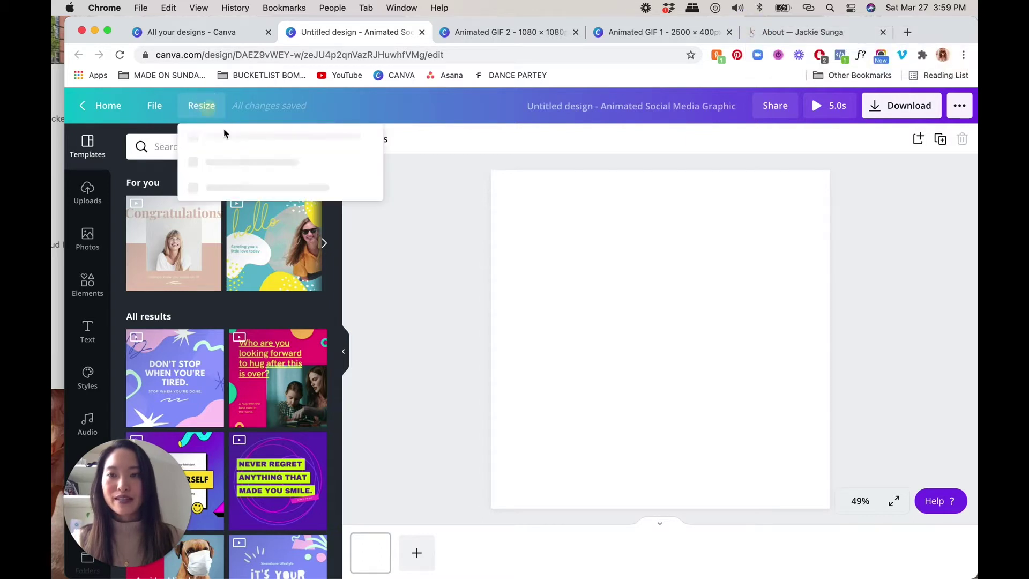
{"action": "double_click", "coordinate": [232, 191]}
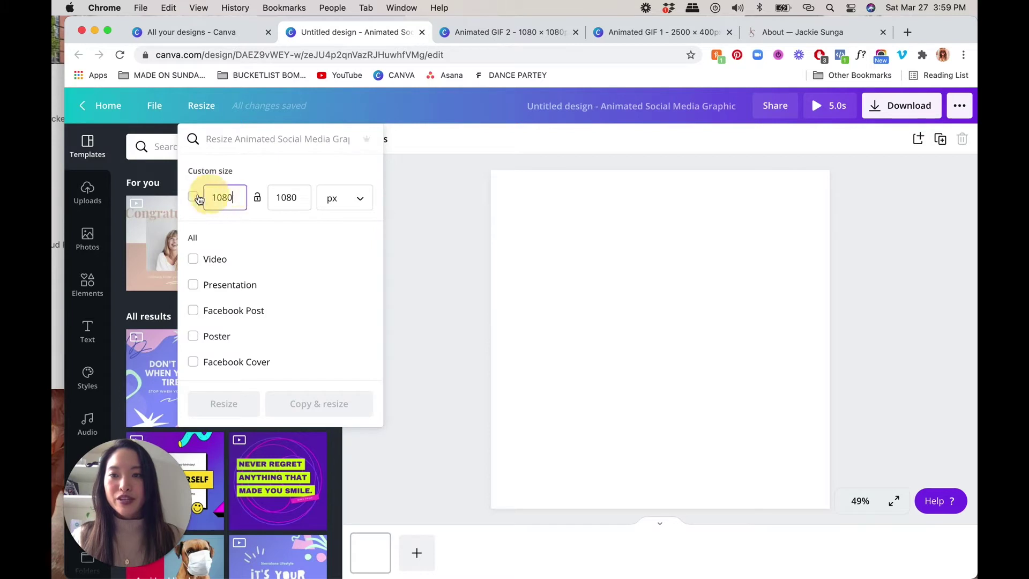
{"action": "type", "text": "2400"}
{"action": "key", "text": "Tab"}
{"action": "type", "text": "300"}
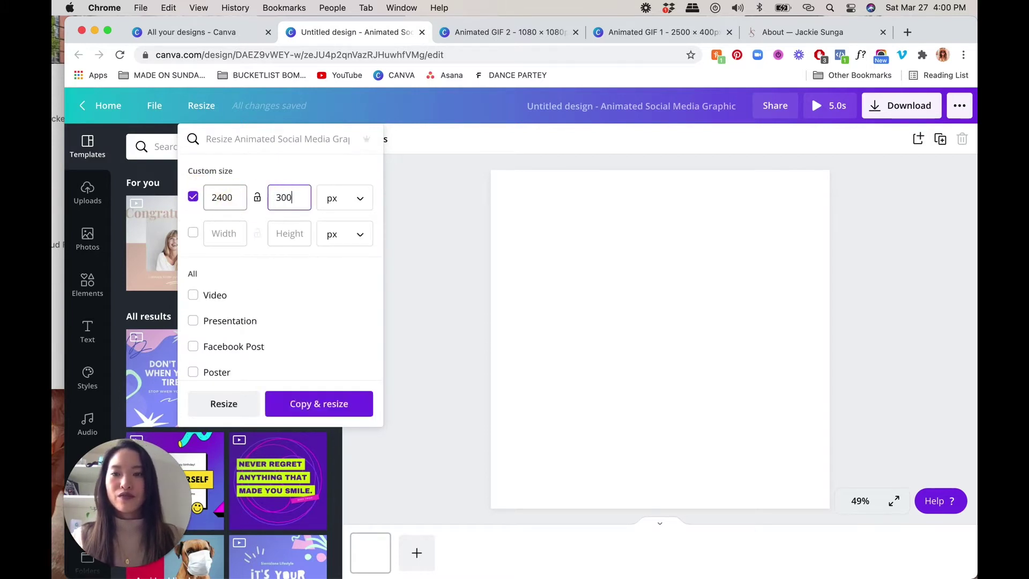
{"action": "key", "text": "BackSpace"}
{"action": "key", "text": "BackSpace"}
{"action": "key", "text": "BackSpace"}
{"action": "type", "text": "40"}
{"action": "double_click", "coordinate": [238, 202]}
{"action": "type", "text": "2500"}
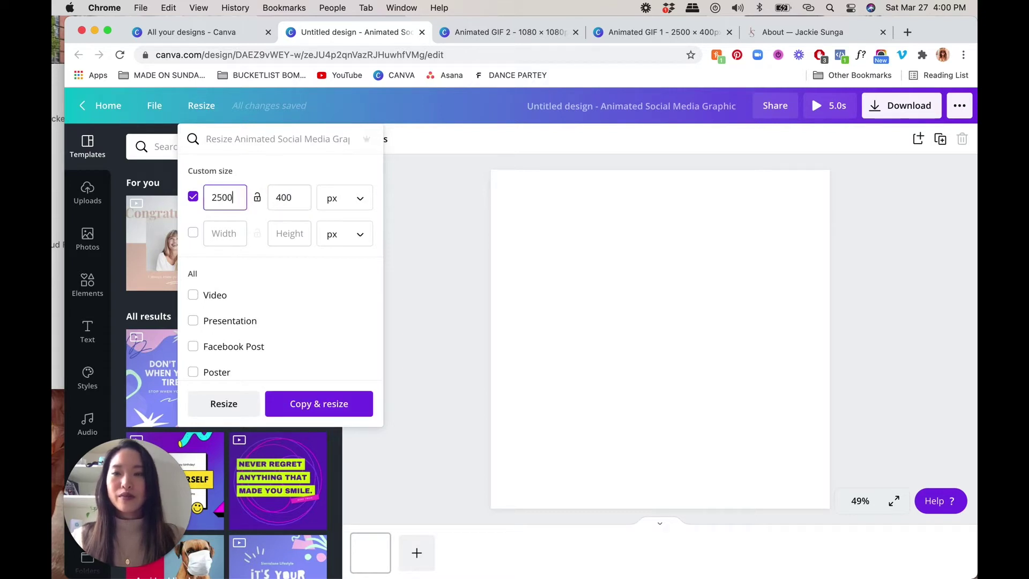
{"action": "left_click", "coordinate": [214, 407]}
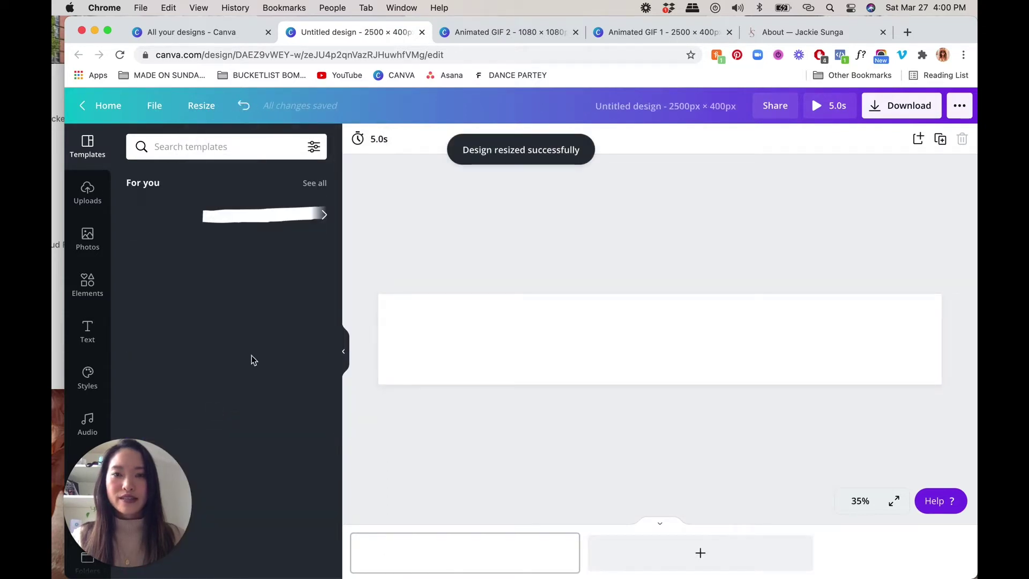
Step: Select the blank banner page and bring up the saved Folders list
{"action": "left_click", "coordinate": [480, 338]}
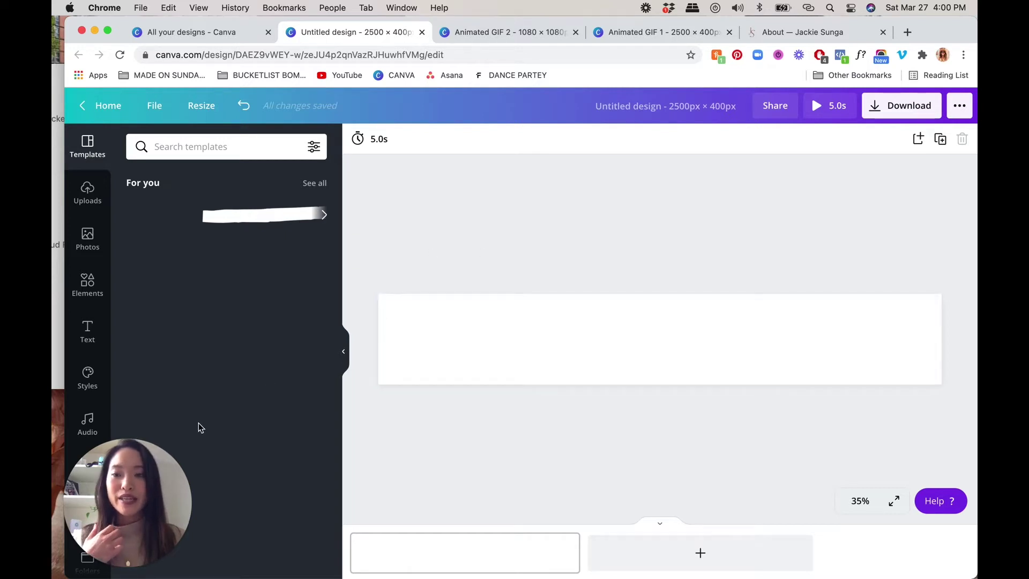
{"action": "left_click_drag", "start_coordinate": [121, 489], "coordinate": [252, 485]}
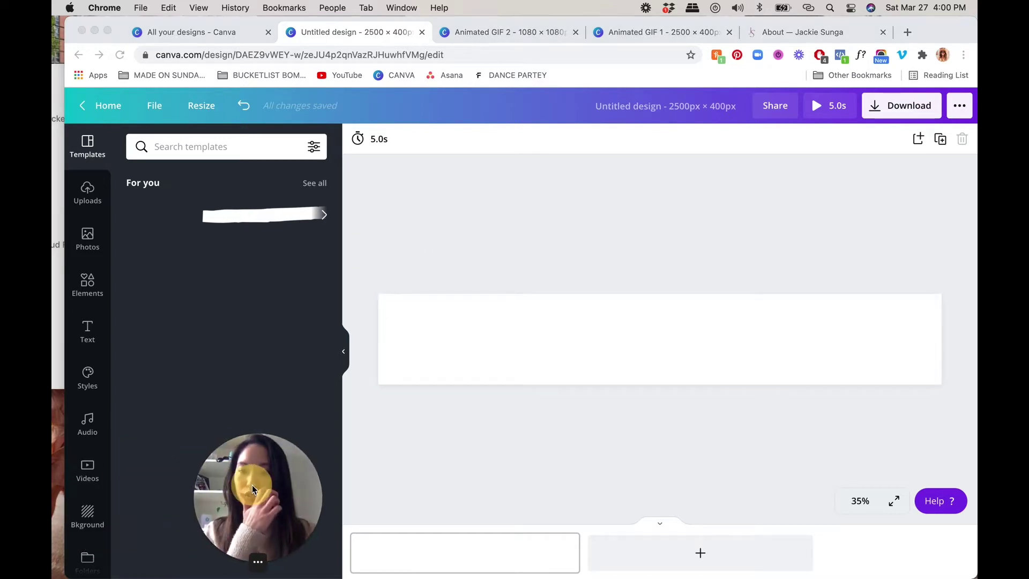
{"action": "left_click", "coordinate": [88, 560]}
{"action": "left_click", "coordinate": [89, 560]}
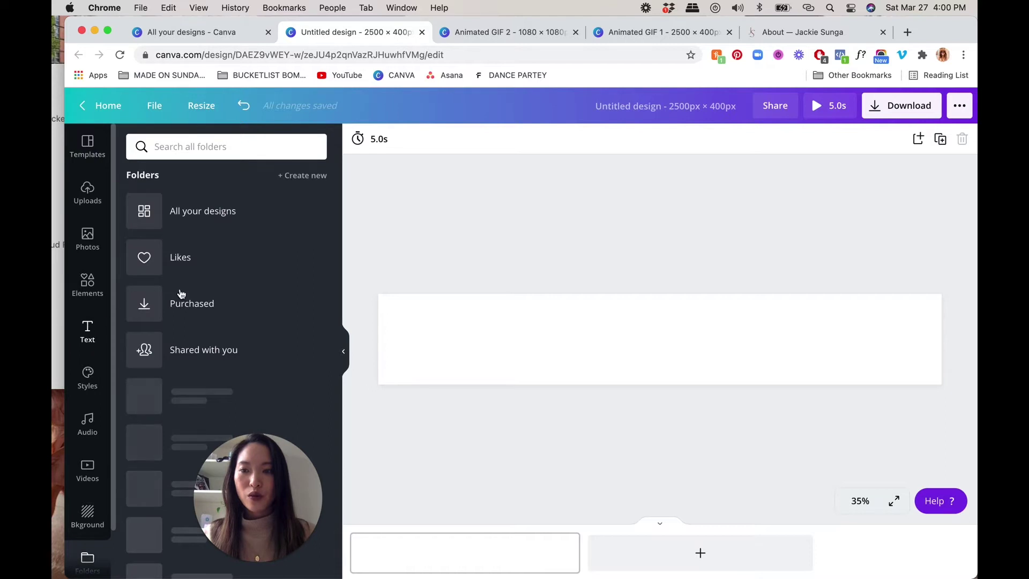
{"action": "left_click", "coordinate": [241, 451]}
{"action": "left_click_drag", "start_coordinate": [242, 451], "coordinate": [378, 451]}
{"action": "scroll", "coordinate": [232, 439], "scroll_direction": "down", "scroll_amount": 5}
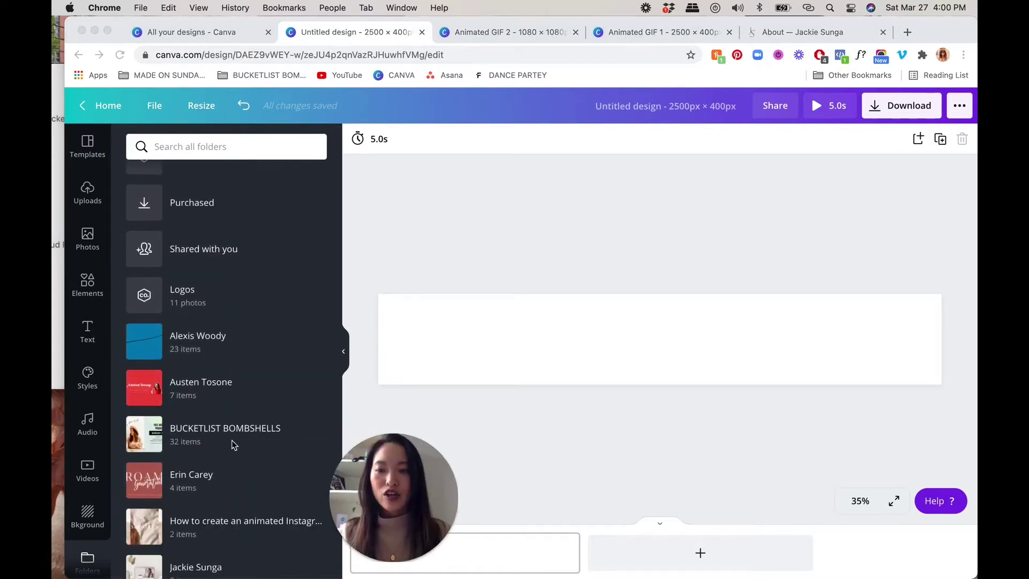
{"action": "scroll", "coordinate": [224, 510], "scroll_direction": "down", "scroll_amount": 3}
Step: Open the 'How to create Animated GIFs' folder and browse its photos
{"action": "left_click", "coordinate": [218, 478]}
{"action": "left_click_drag", "start_coordinate": [394, 472], "coordinate": [162, 466]}
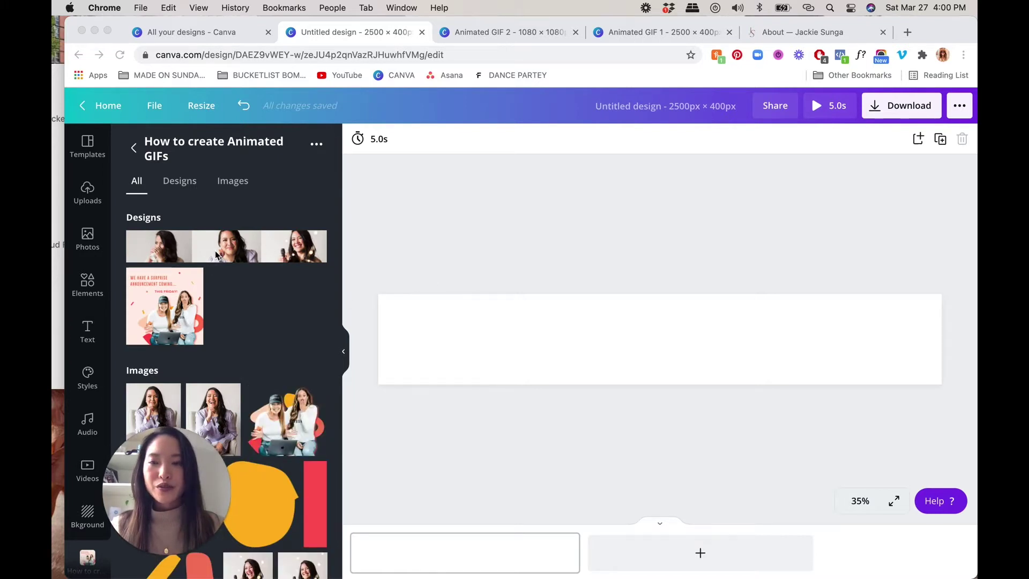
{"action": "scroll", "coordinate": [283, 408], "scroll_direction": "down", "scroll_amount": 3}
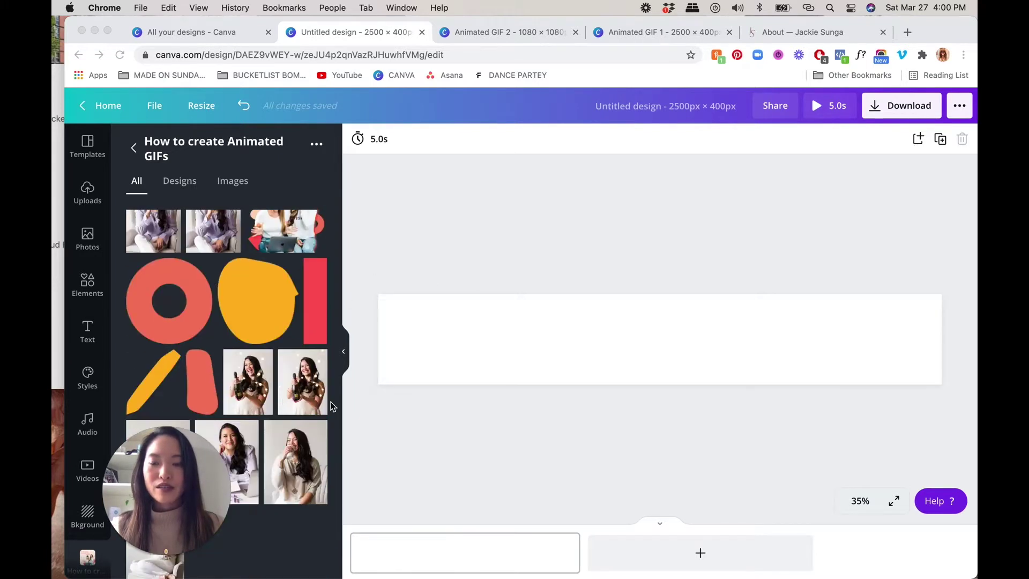
{"action": "left_click_drag", "start_coordinate": [169, 489], "coordinate": [417, 486]}
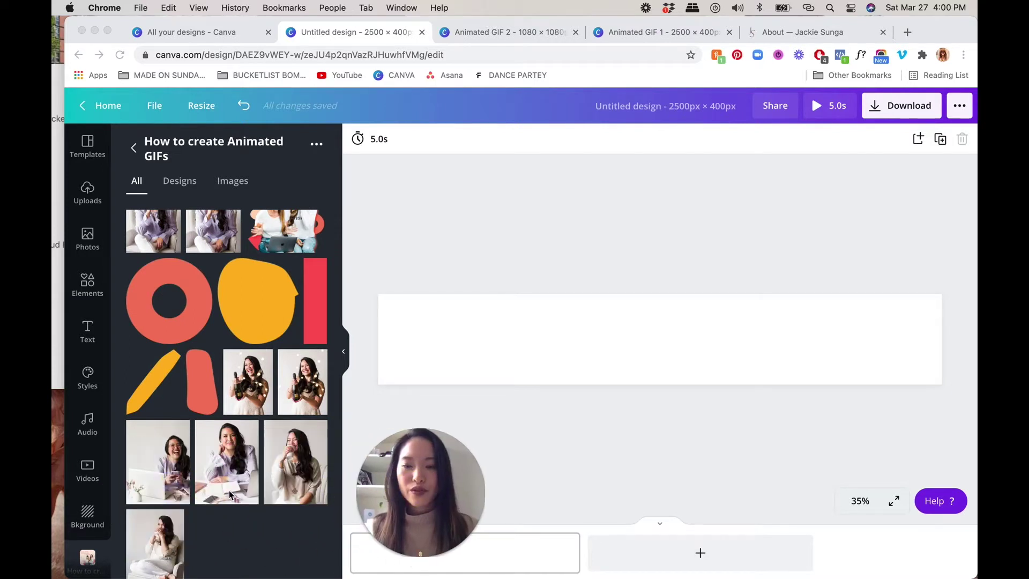
{"action": "left_click", "coordinate": [89, 284]}
Step: Add the three-column grid from Elements' Grids to the banner and deselect it
{"action": "left_click", "coordinate": [89, 284]}
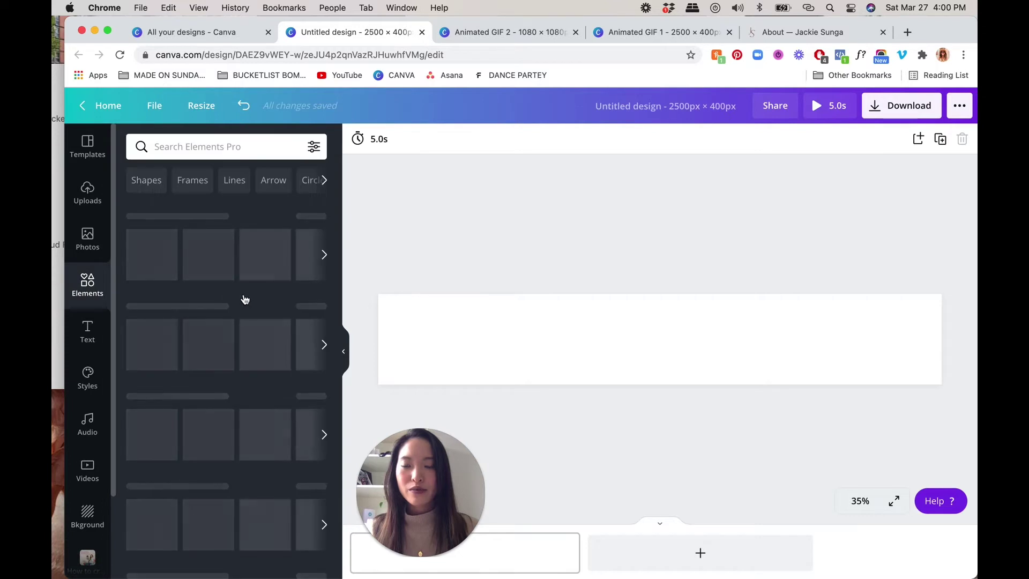
{"action": "scroll", "coordinate": [273, 387], "scroll_direction": "down", "scroll_amount": 5}
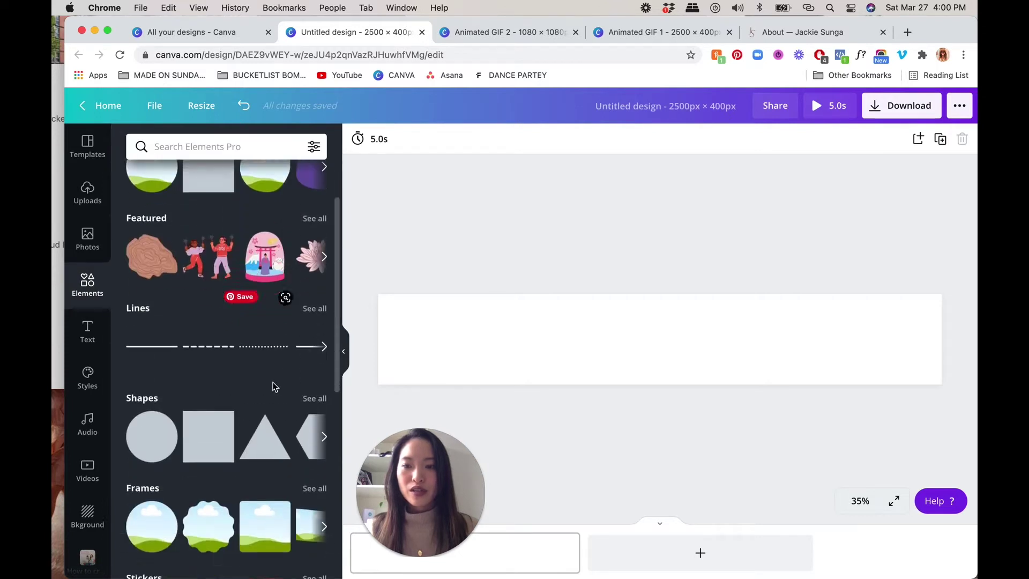
{"action": "scroll", "coordinate": [274, 387], "scroll_direction": "down", "scroll_amount": 7}
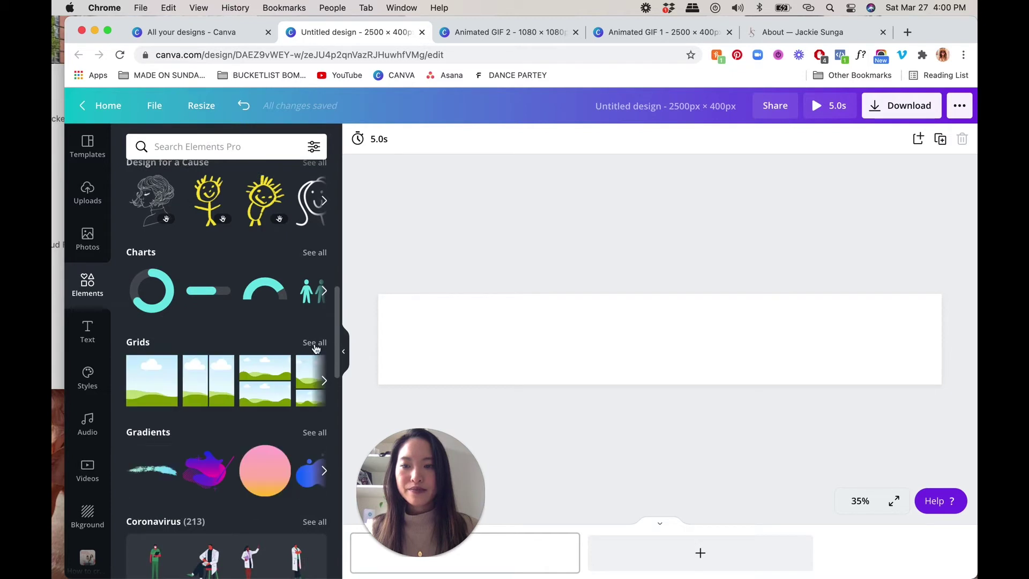
{"action": "left_click", "coordinate": [315, 343]}
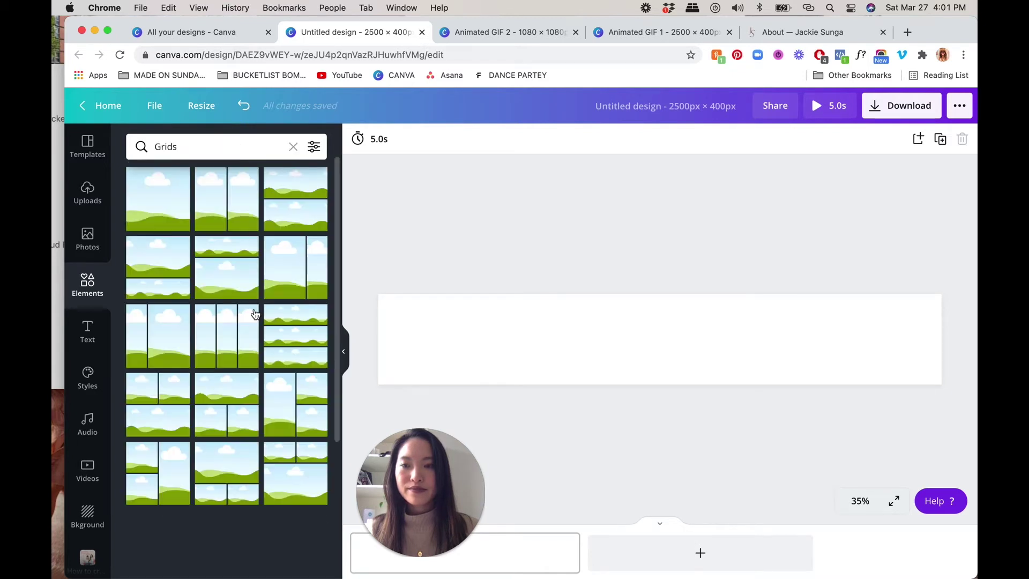
{"action": "left_click", "coordinate": [231, 333]}
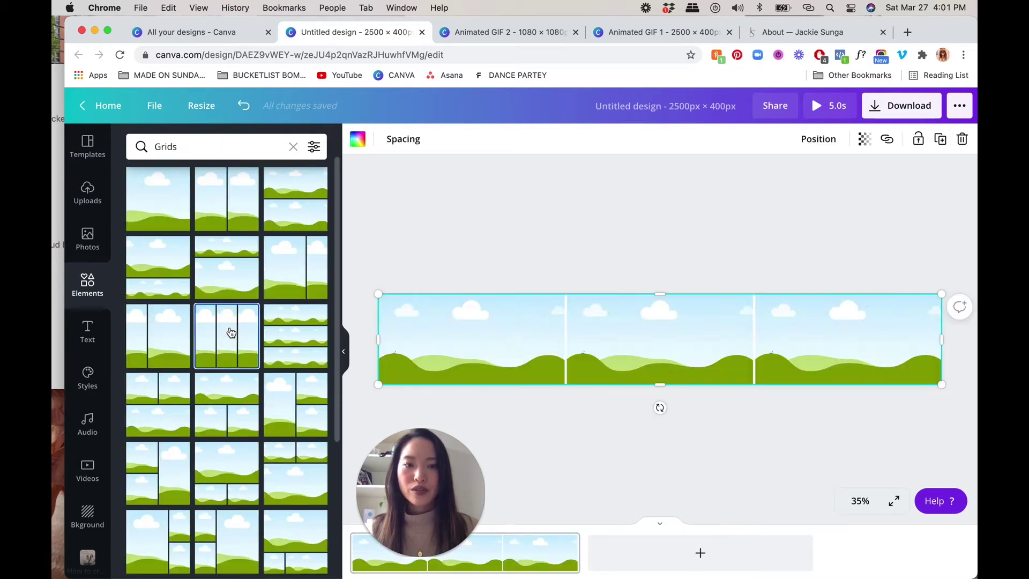
{"action": "left_click", "coordinate": [586, 242]}
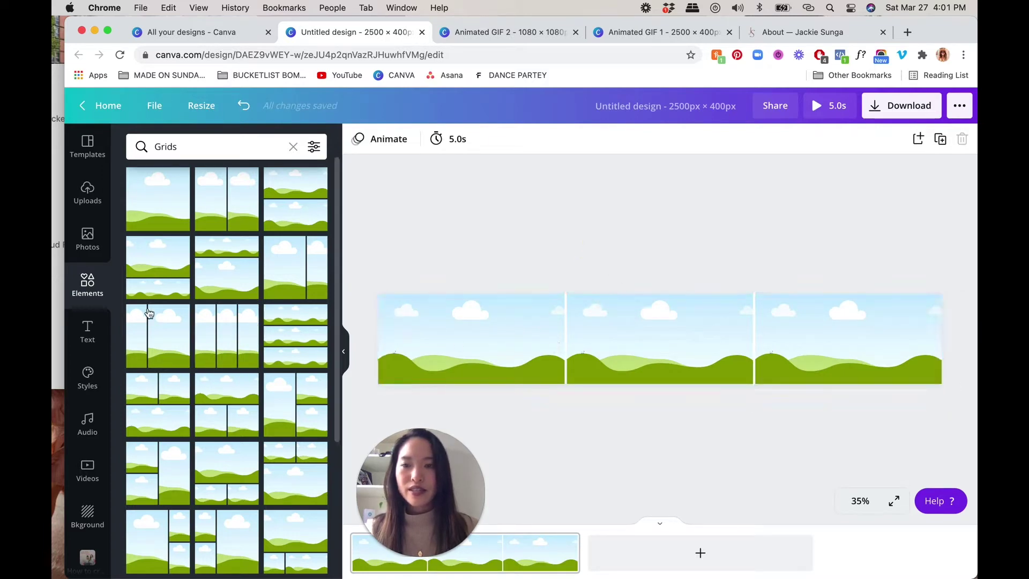
{"action": "left_click", "coordinate": [89, 198]}
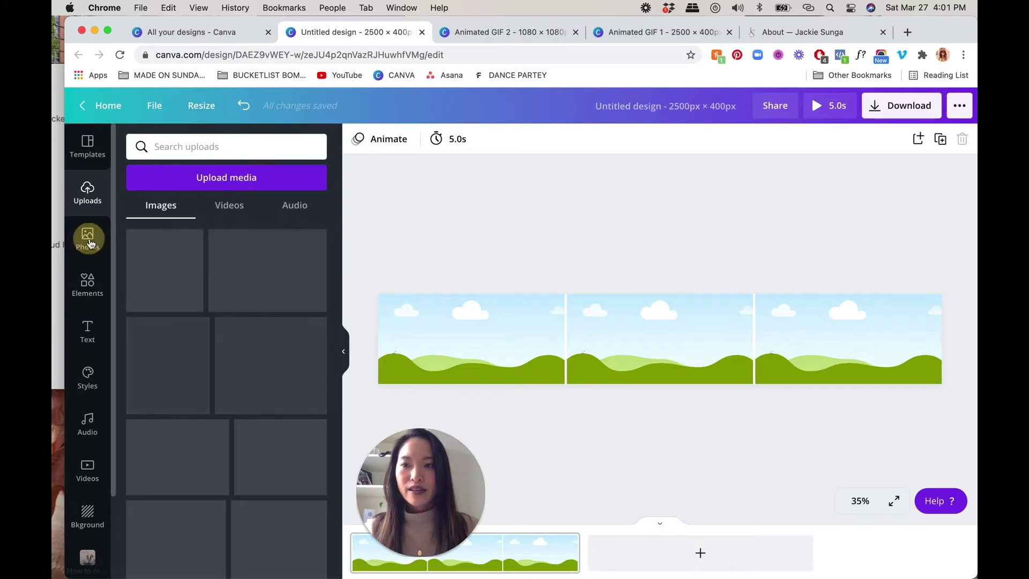
{"action": "left_click", "coordinate": [88, 241]}
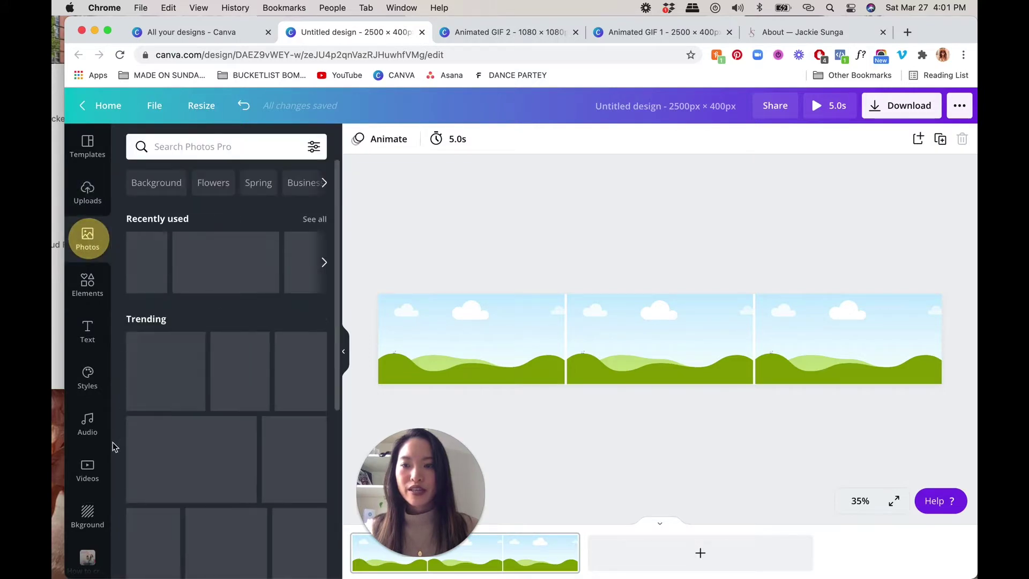
Step: Fill the first grid frame with a portrait photo from the folder and confirm its crop
{"action": "scroll", "coordinate": [86, 485], "scroll_direction": "down", "scroll_amount": 3}
{"action": "left_click", "coordinate": [88, 460]}
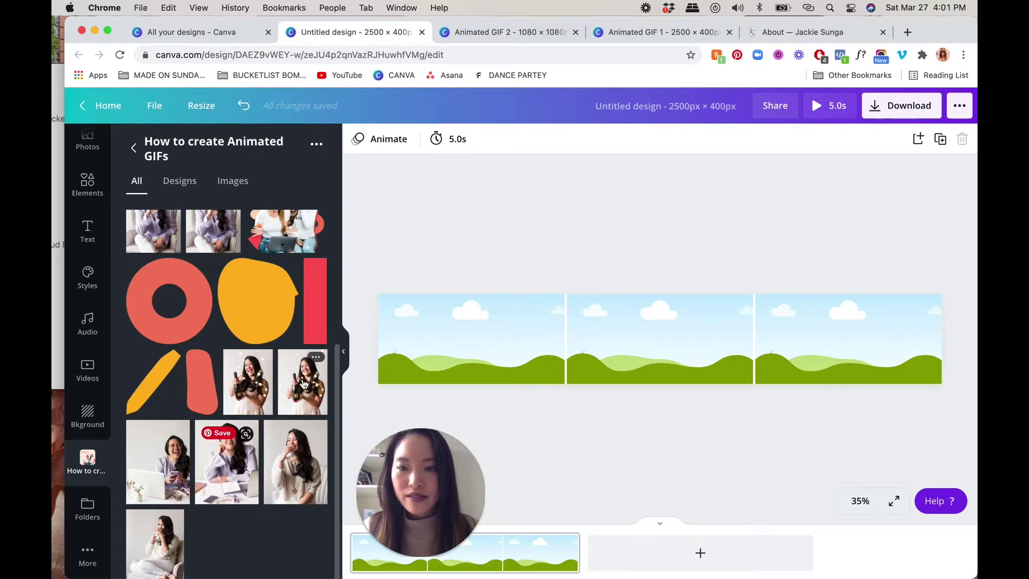
{"action": "left_click_drag", "start_coordinate": [419, 358], "coordinate": [482, 390]}
{"action": "double_click", "coordinate": [485, 345]}
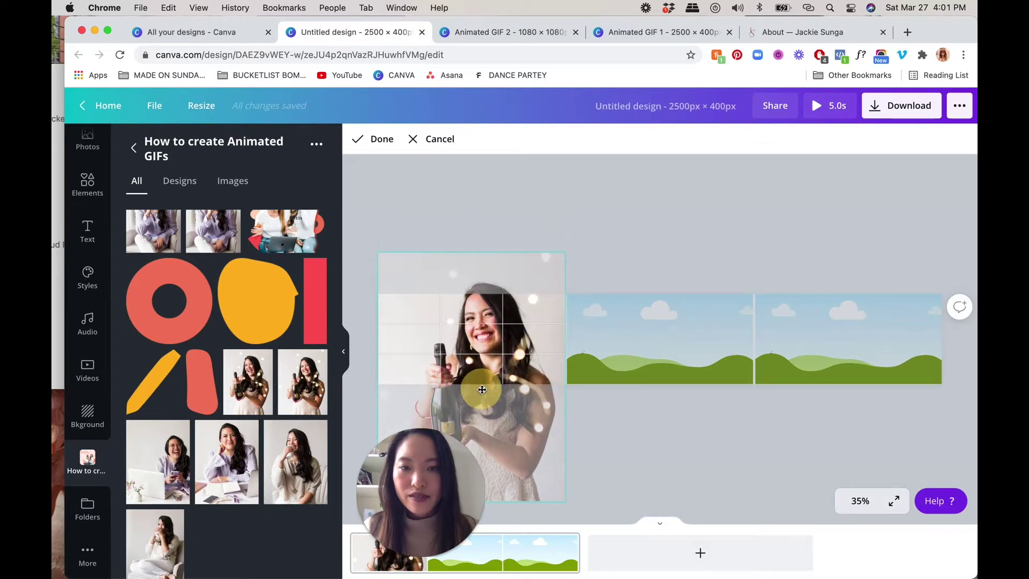
{"action": "left_click", "coordinate": [458, 246]}
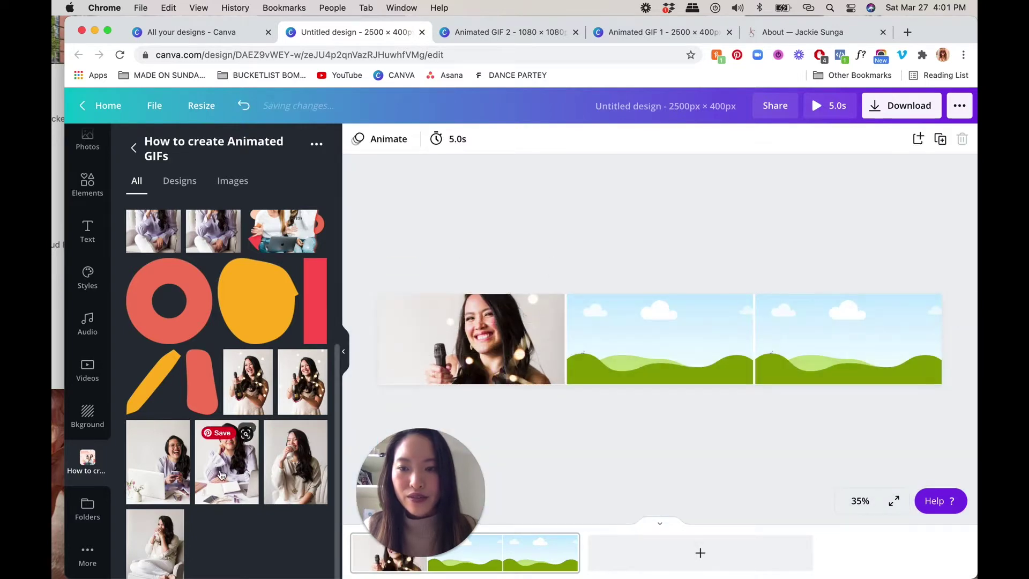
Step: Put the lavender-outfit photo into the second frame and confirm its crop
{"action": "left_click", "coordinate": [671, 329]}
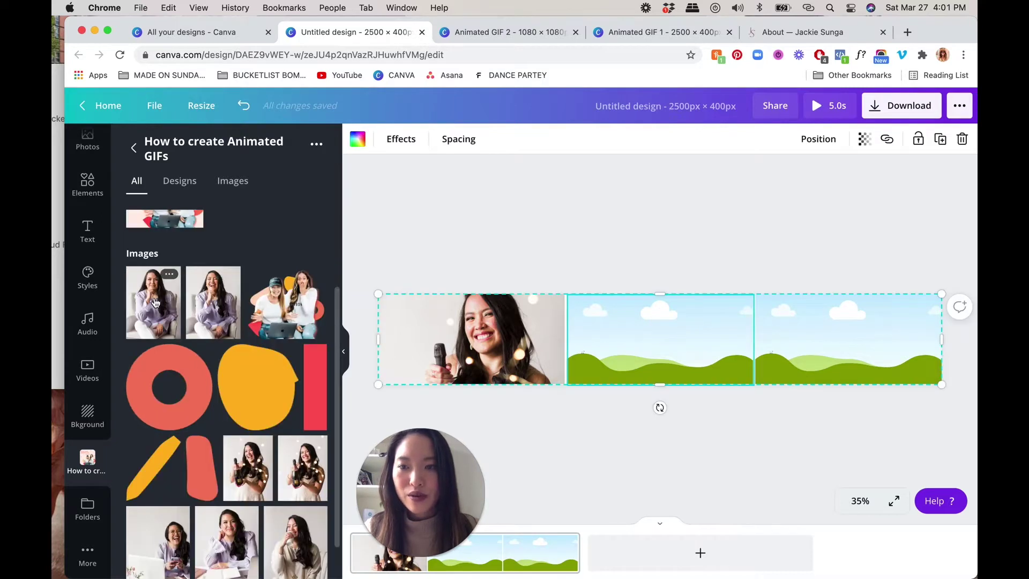
{"action": "left_click", "coordinate": [629, 340]}
{"action": "left_click_drag", "start_coordinate": [629, 339], "coordinate": [654, 429]}
{"action": "double_click", "coordinate": [657, 329]}
{"action": "left_click", "coordinate": [487, 200]}
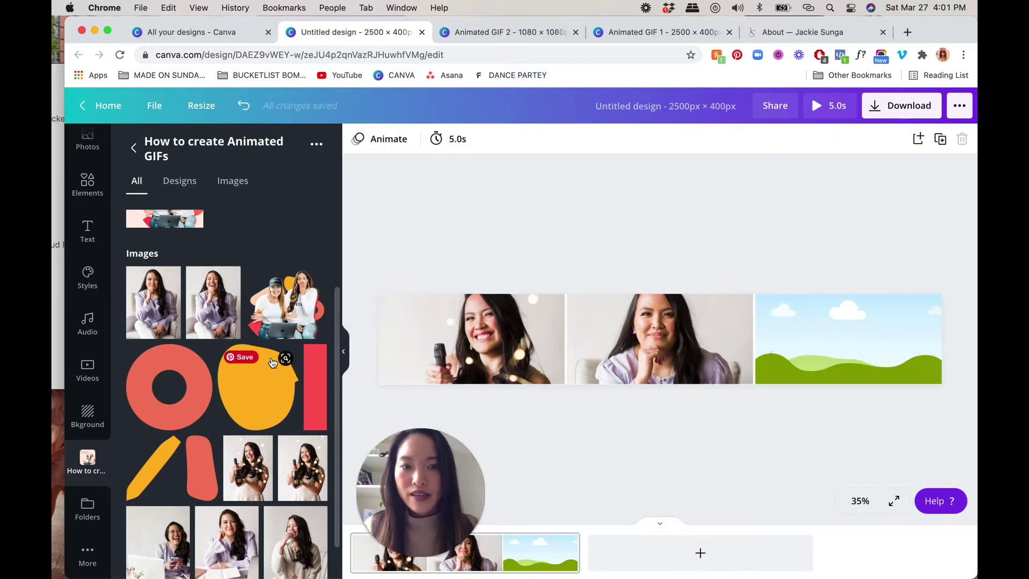
Step: Put the champagne photo into the third frame, shifted down within the crop
{"action": "scroll", "coordinate": [272, 363], "scroll_direction": "down", "scroll_amount": 2}
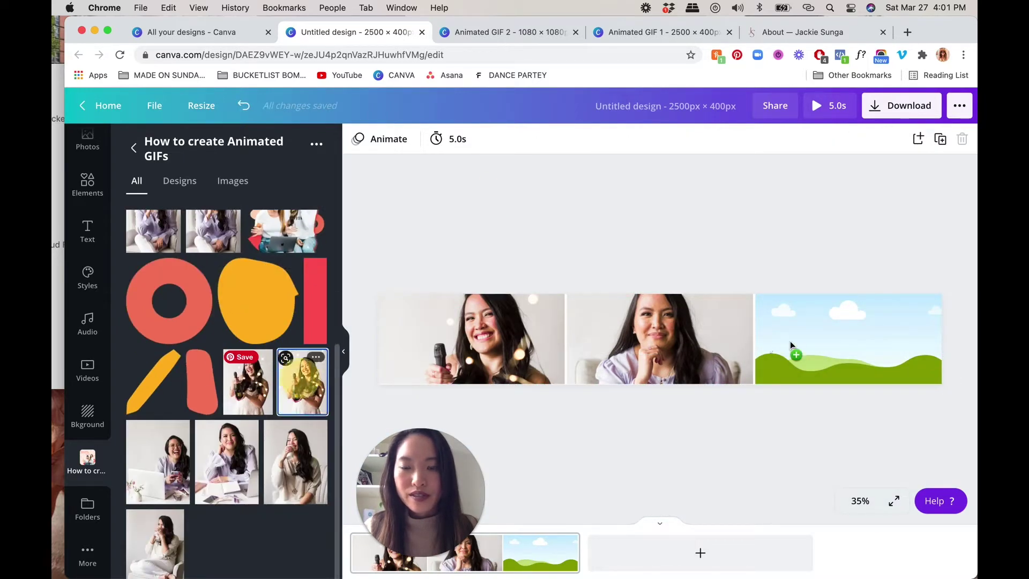
{"action": "left_click_drag", "start_coordinate": [791, 341], "coordinate": [791, 342]}
{"action": "left_click", "coordinate": [826, 339]}
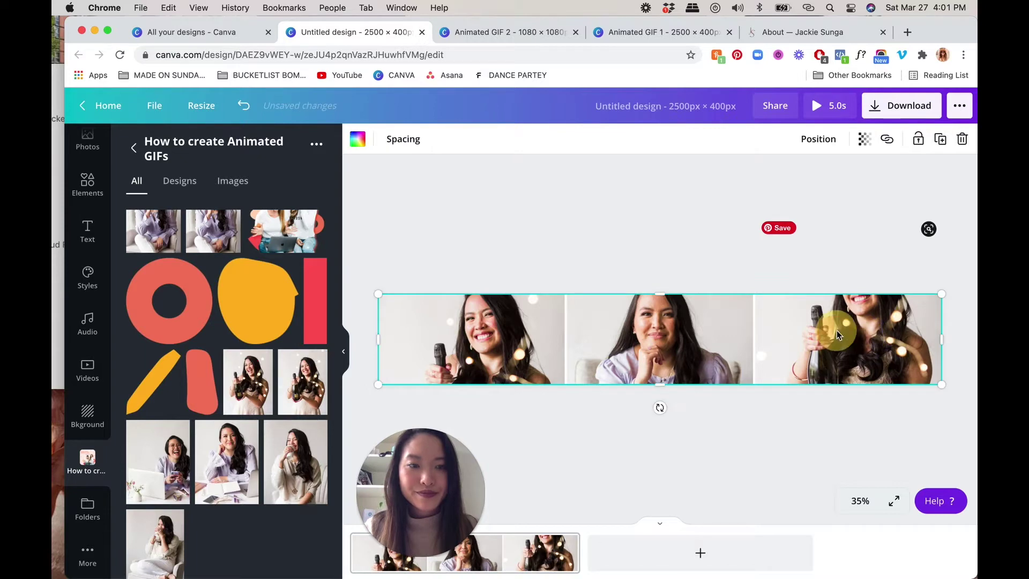
{"action": "double_click", "coordinate": [837, 370]}
{"action": "mouse_move", "coordinate": [836, 373]}
{"action": "left_mouse_down"}
{"action": "mouse_move", "coordinate": [835, 449]}
{"action": "mouse_move", "coordinate": [835, 424]}
{"action": "left_mouse_up"}
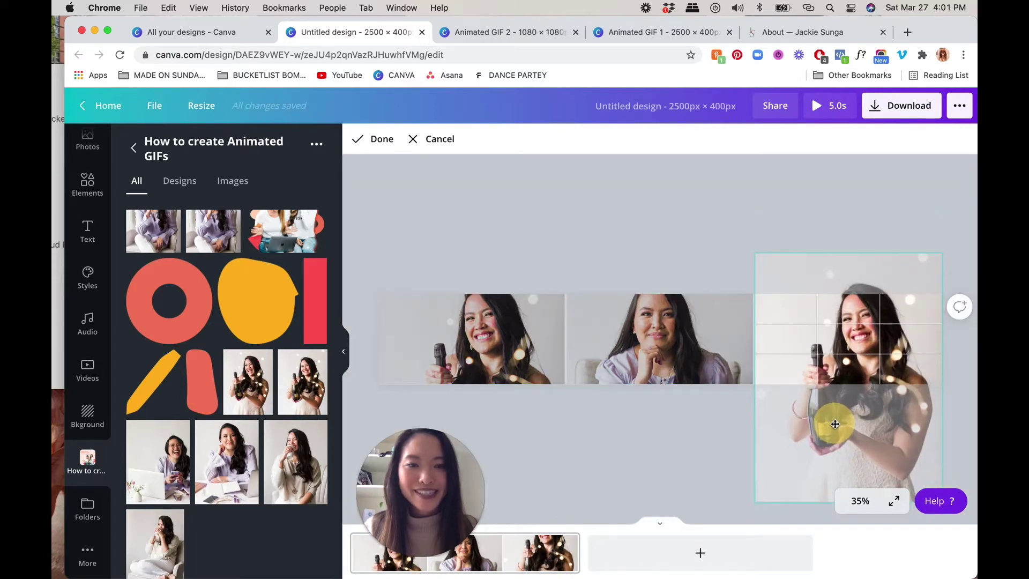
{"action": "left_click", "coordinate": [608, 239]}
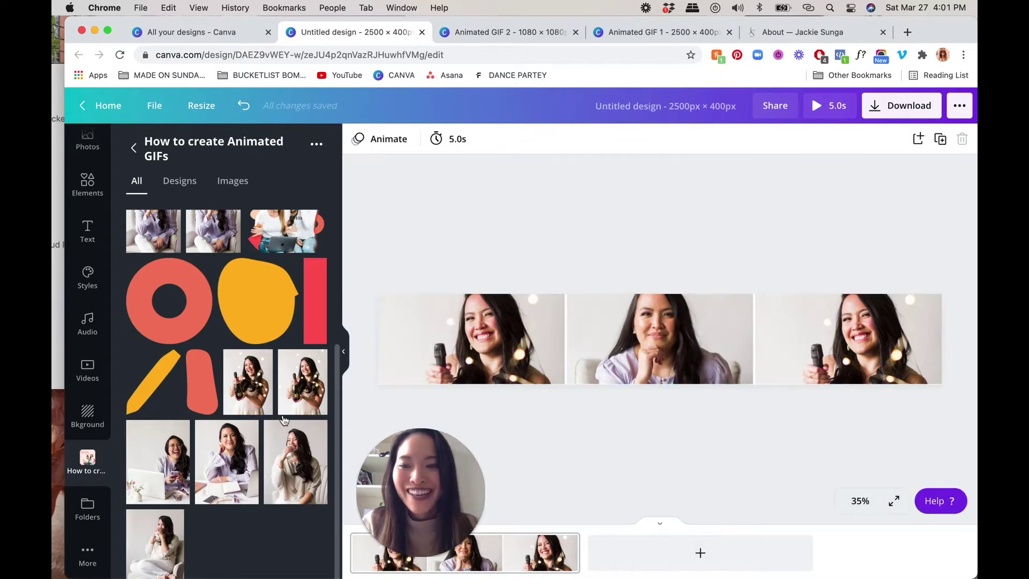
{"action": "scroll", "coordinate": [264, 420], "scroll_direction": "down", "scroll_amount": 2}
{"action": "scroll", "coordinate": [266, 420], "scroll_direction": "down", "scroll_amount": 1}
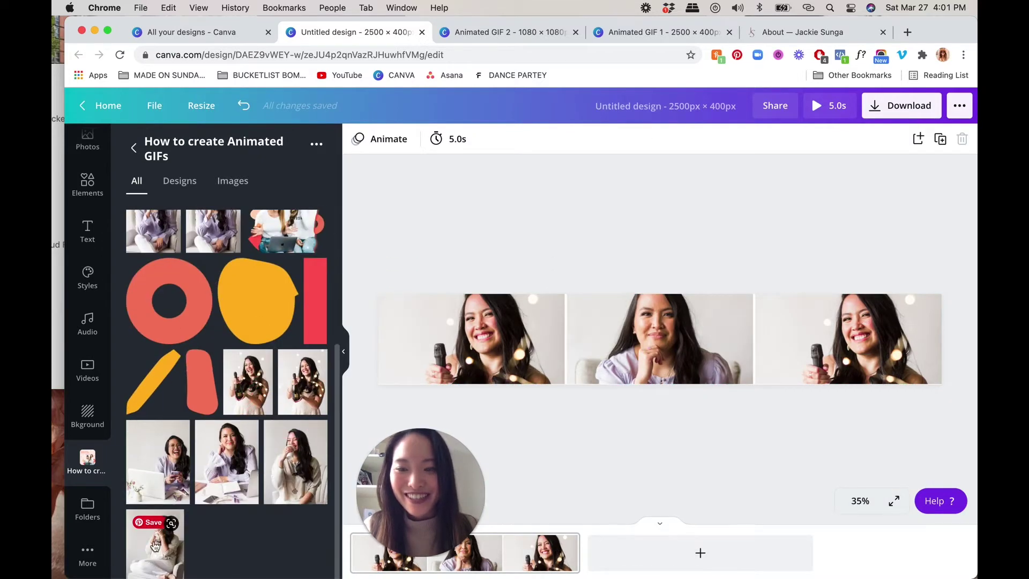
Step: Place the coffee-sipping photo in frame 3, enlarged and lowered, then hide the side panel
{"action": "left_click_drag", "start_coordinate": [721, 354], "coordinate": [852, 417]}
{"action": "double_click", "coordinate": [849, 318]}
{"action": "left_click", "coordinate": [719, 201]}
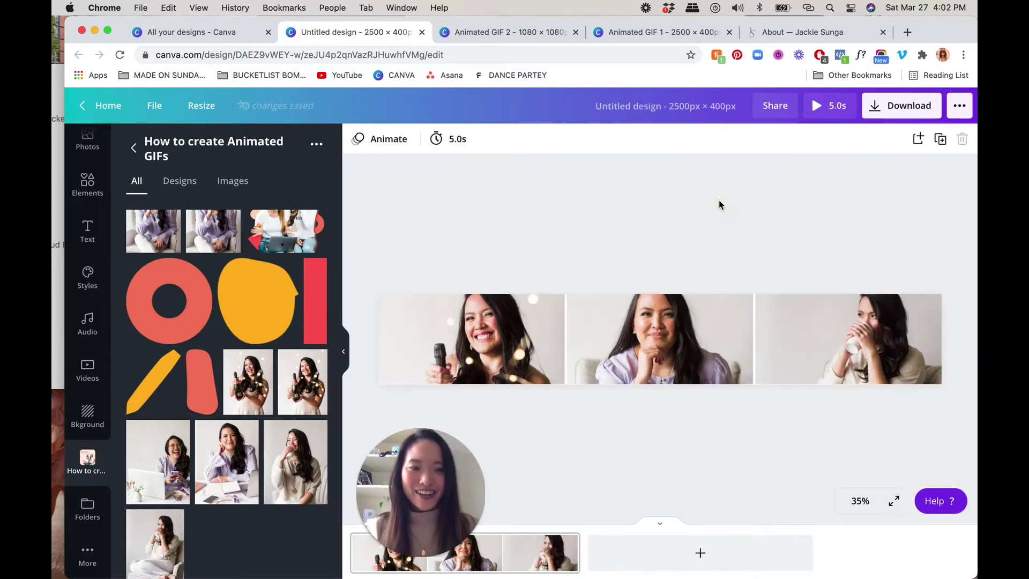
{"action": "double_click", "coordinate": [812, 329]}
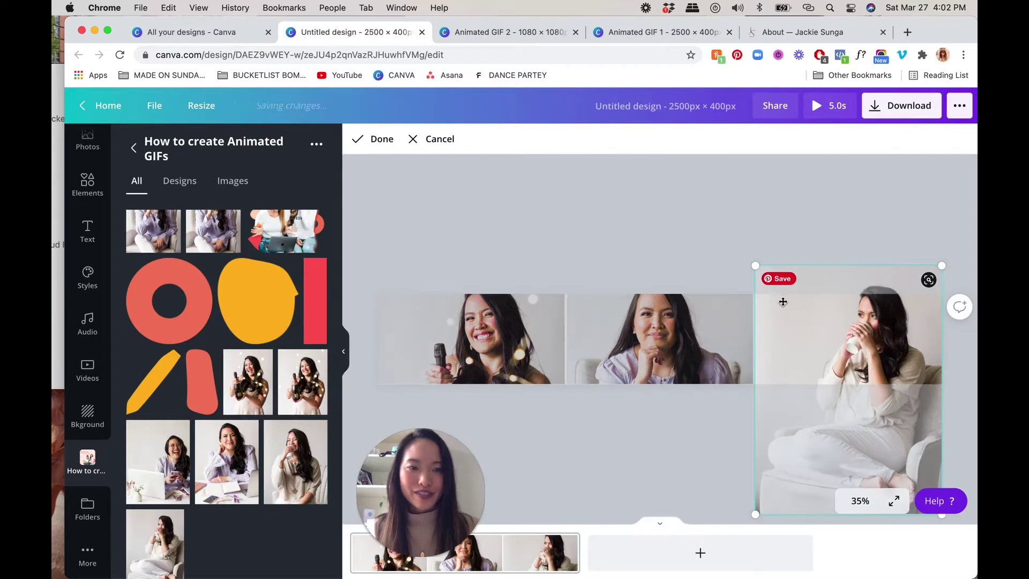
{"action": "left_click_drag", "start_coordinate": [738, 248], "coordinate": [730, 240]}
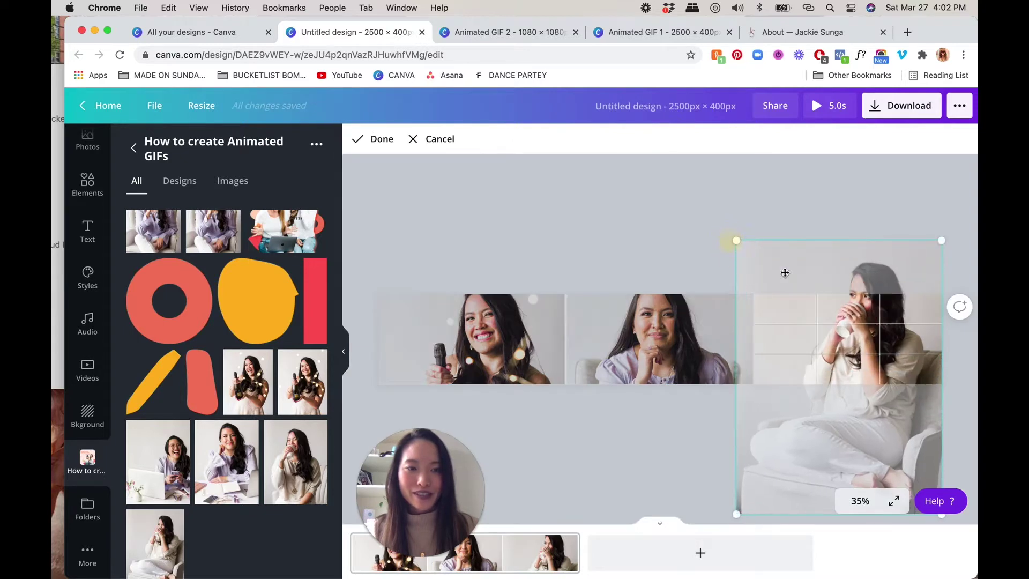
{"action": "left_click_drag", "start_coordinate": [853, 343], "coordinate": [851, 370]}
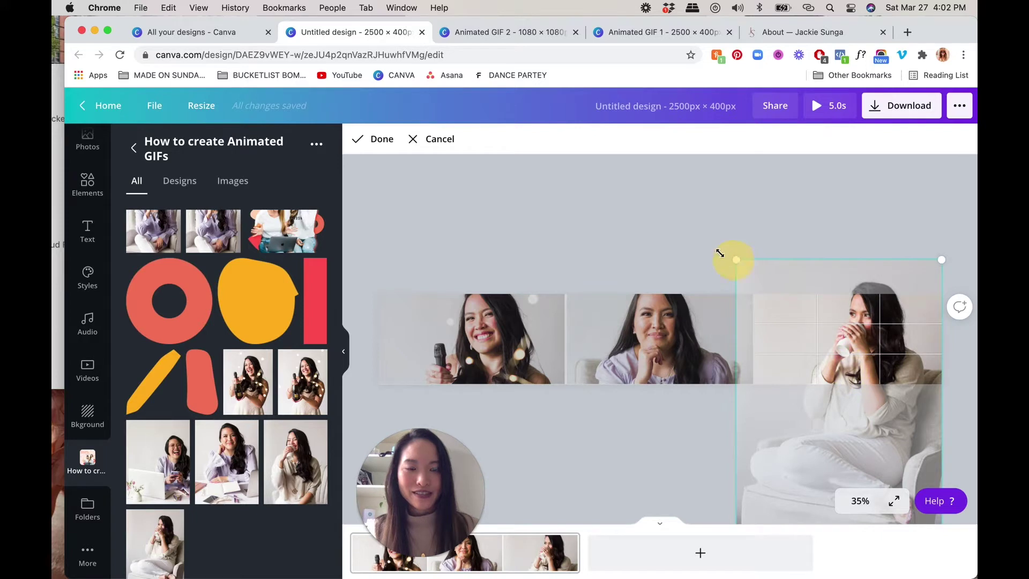
{"action": "left_click_drag", "start_coordinate": [719, 253], "coordinate": [716, 253]}
{"action": "left_click_drag", "start_coordinate": [834, 332], "coordinate": [832, 362]}
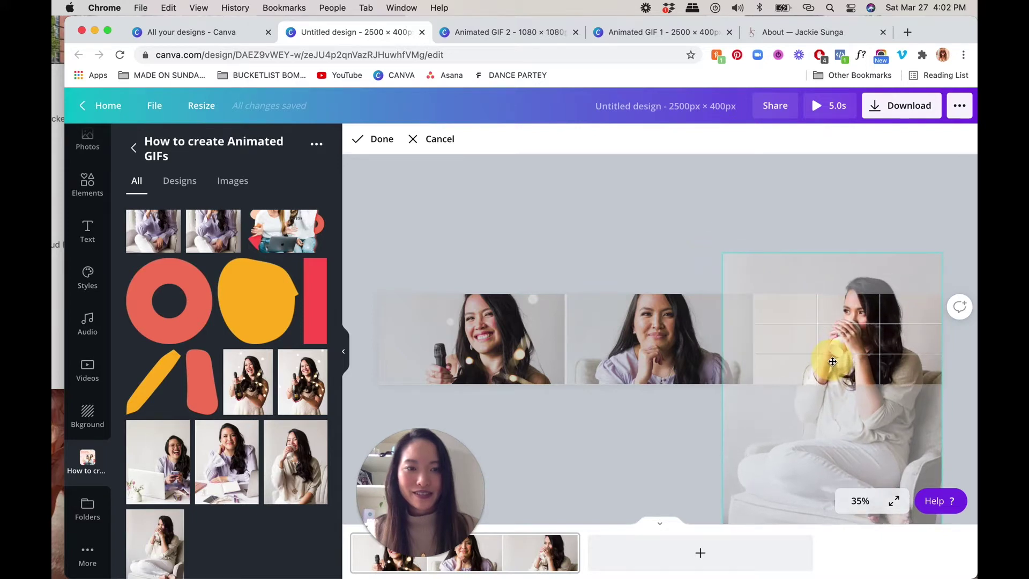
{"action": "left_click", "coordinate": [690, 208]}
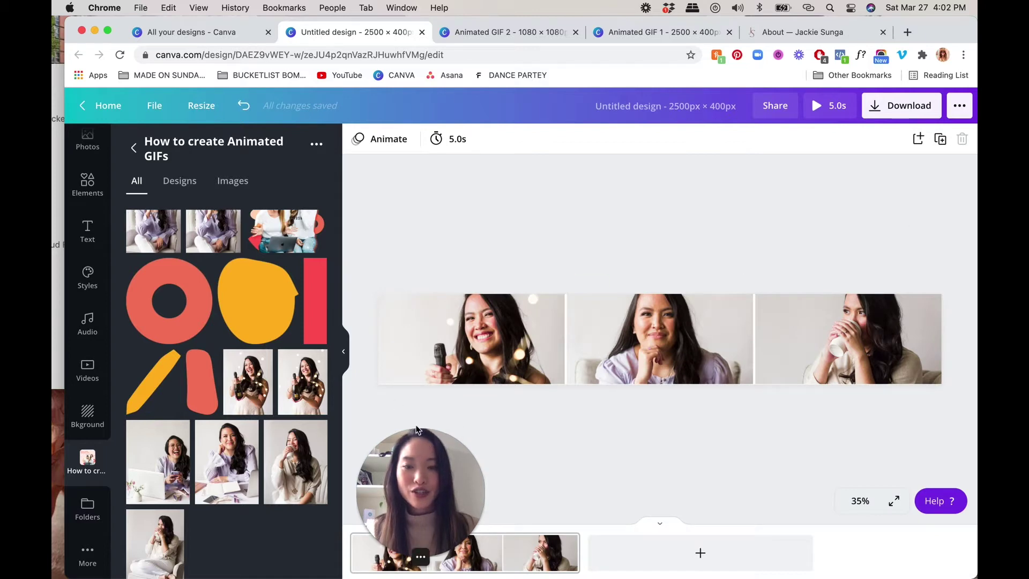
{"action": "left_click", "coordinate": [347, 354]}
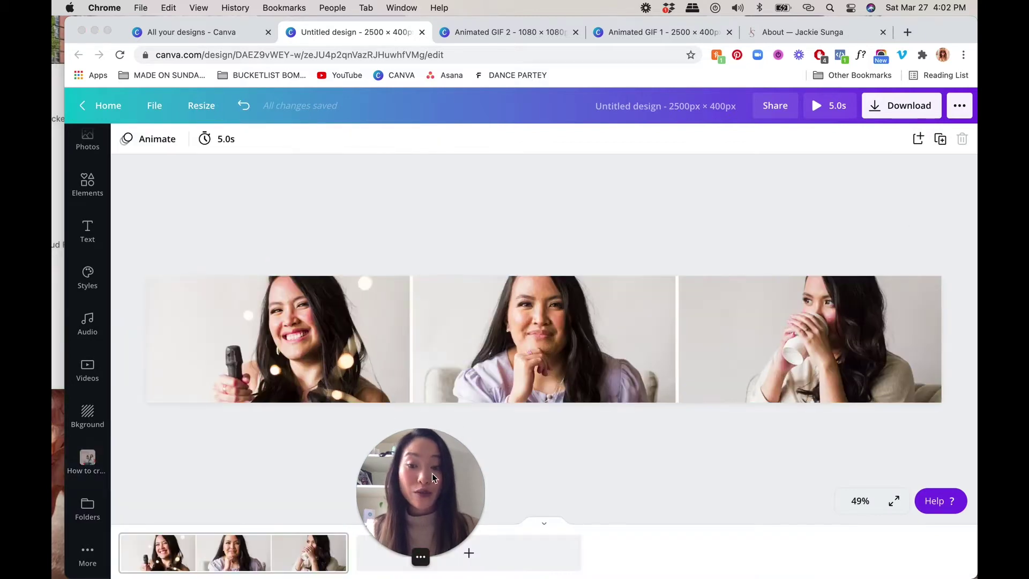
Step: Duplicate Page 1 from its thumbnail options to create page 2
{"action": "left_click_drag", "start_coordinate": [432, 474], "coordinate": [233, 372]}
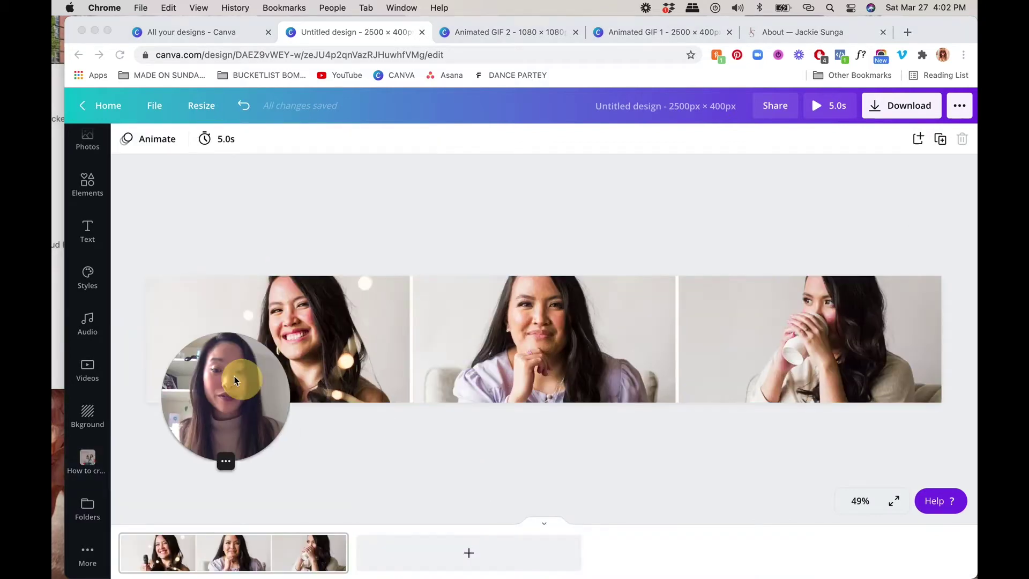
{"action": "left_click", "coordinate": [355, 530]}
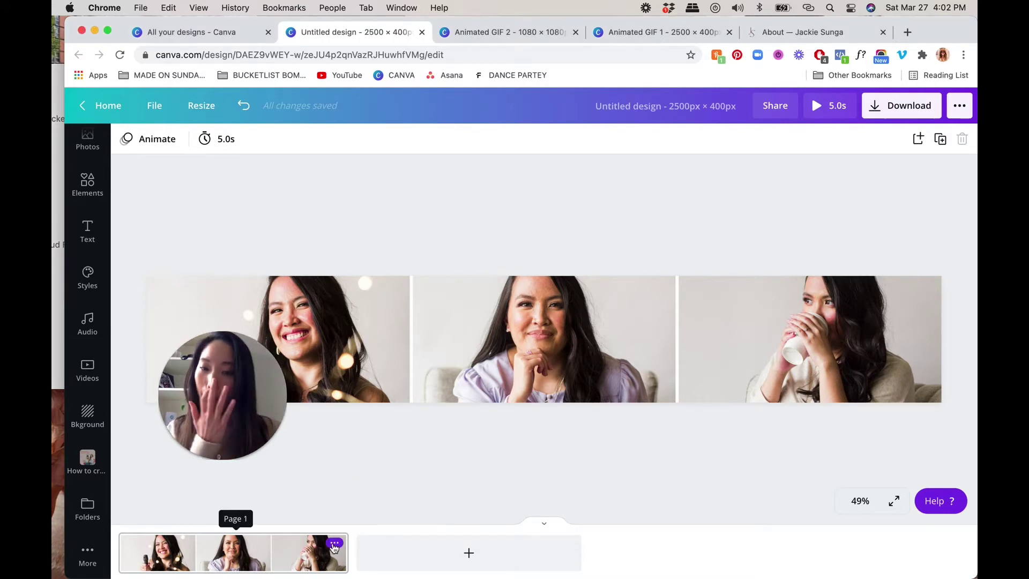
{"action": "left_click", "coordinate": [335, 544]}
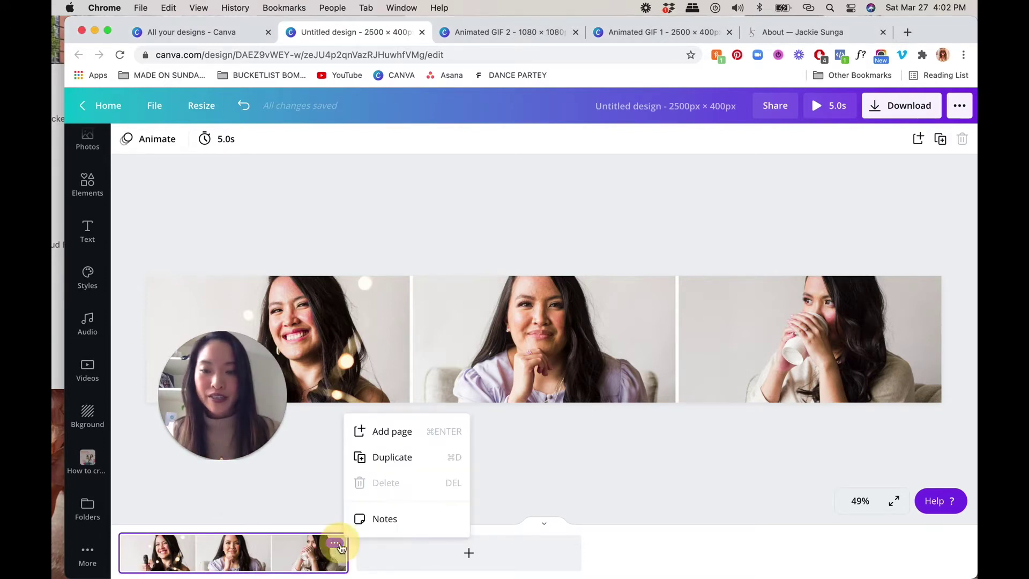
{"action": "left_click", "coordinate": [392, 457]}
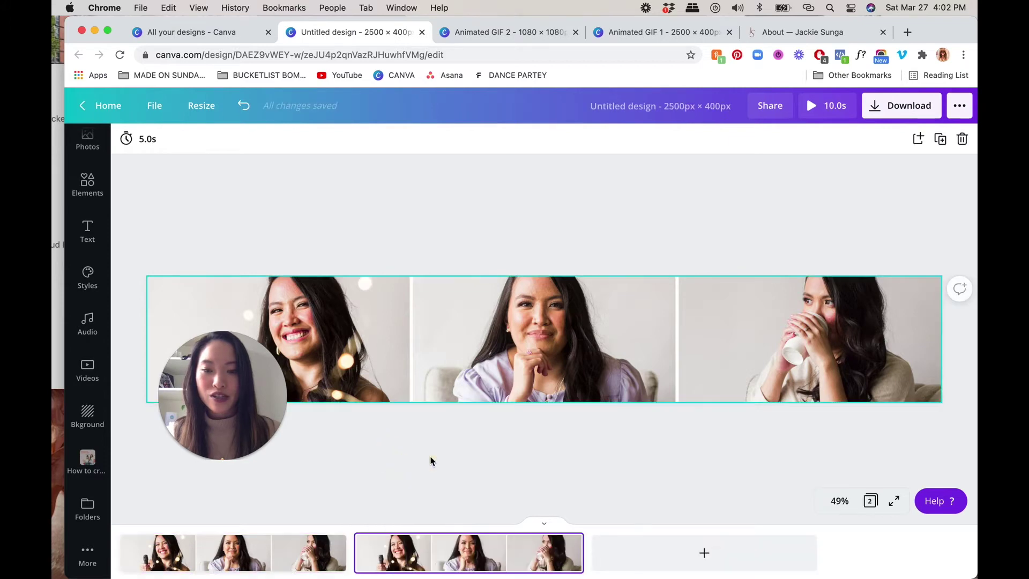
{"action": "left_click_drag", "start_coordinate": [249, 407], "coordinate": [391, 440]}
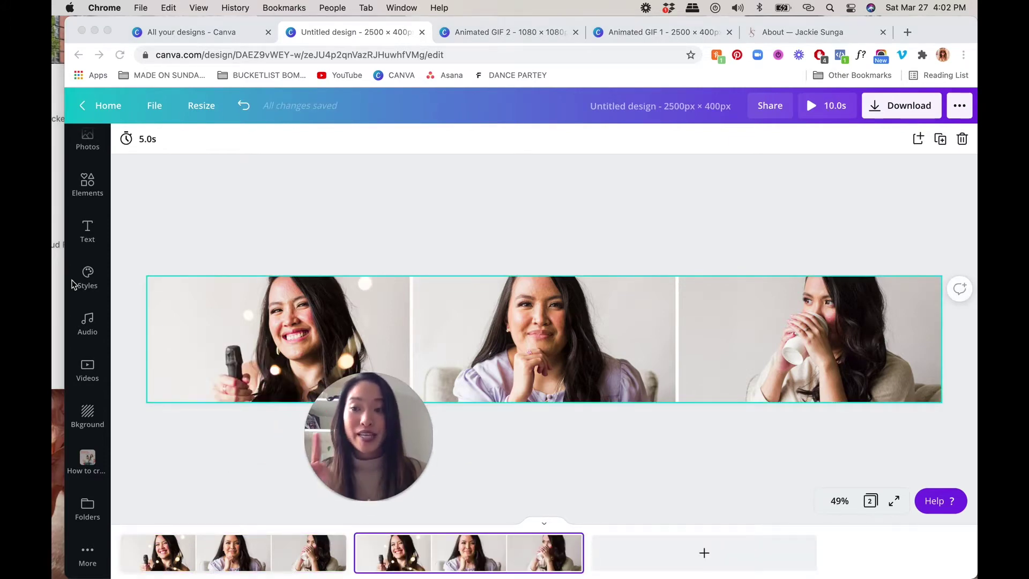
{"action": "left_click", "coordinate": [137, 442]}
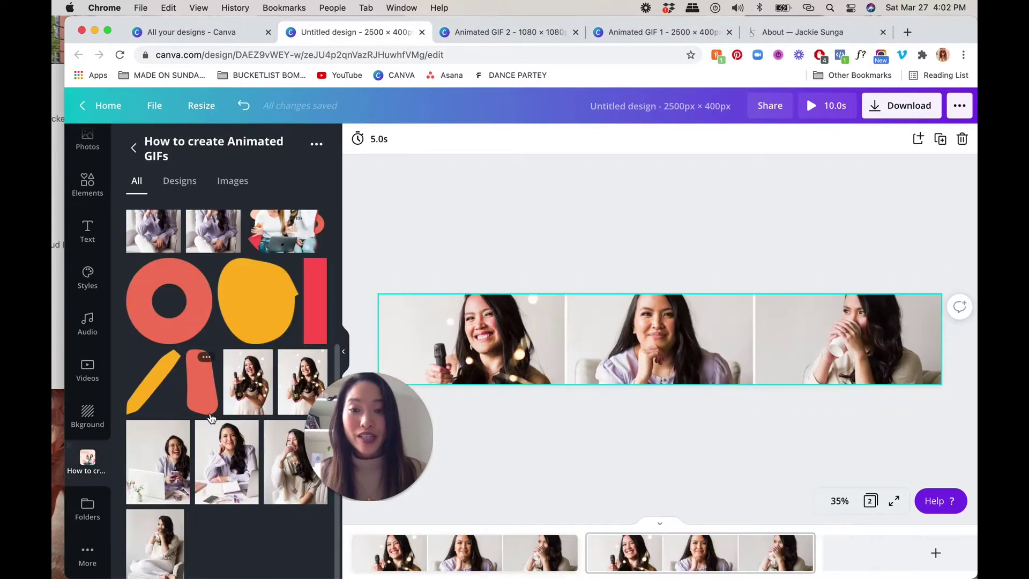
Step: Put the champagne-bottle photo into page 2's first frame, shifted down in the crop
{"action": "left_click_drag", "start_coordinate": [381, 417], "coordinate": [452, 481]}
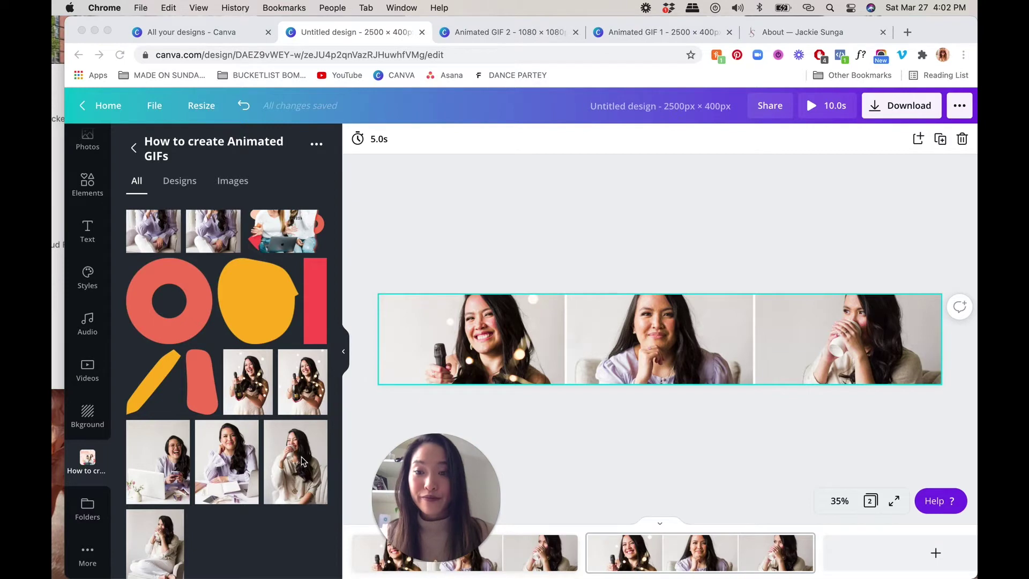
{"action": "left_click_drag", "start_coordinate": [247, 381], "coordinate": [443, 365]}
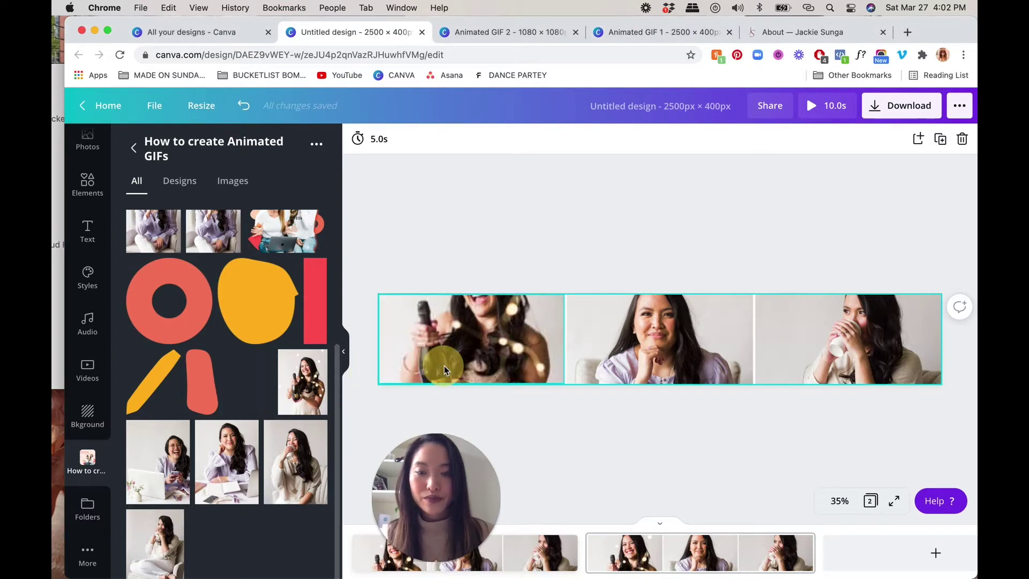
{"action": "double_click", "coordinate": [485, 343]}
{"action": "left_click_drag", "start_coordinate": [480, 366], "coordinate": [477, 391]}
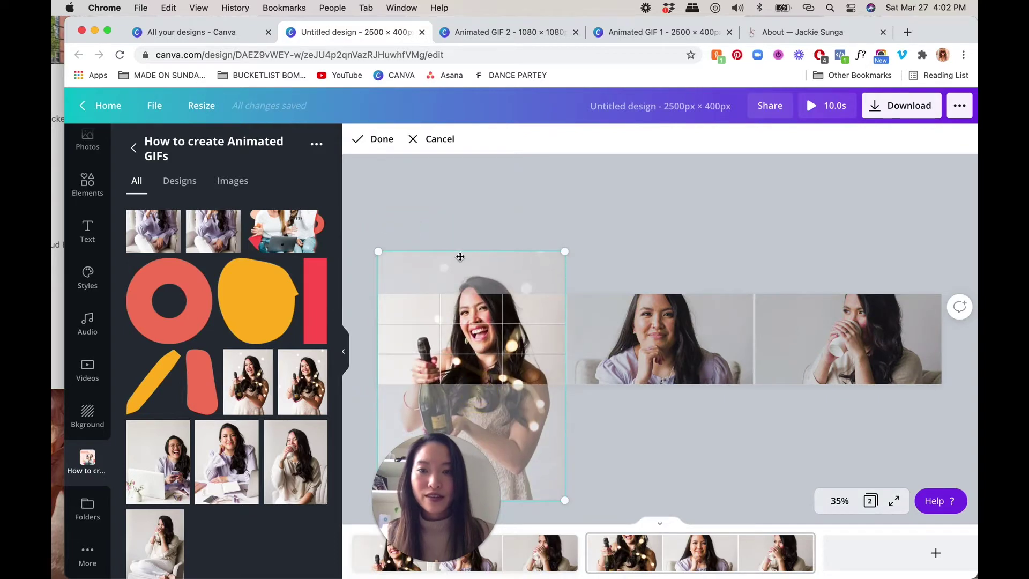
{"action": "left_click", "coordinate": [443, 199]}
Step: Replace the middle frame's photo with the laughing lavender portrait, moved down in the crop
{"action": "scroll", "coordinate": [255, 383], "scroll_direction": "up", "scroll_amount": 5}
{"action": "left_click_drag", "start_coordinate": [165, 393], "coordinate": [684, 331]}
{"action": "double_click", "coordinate": [653, 334]}
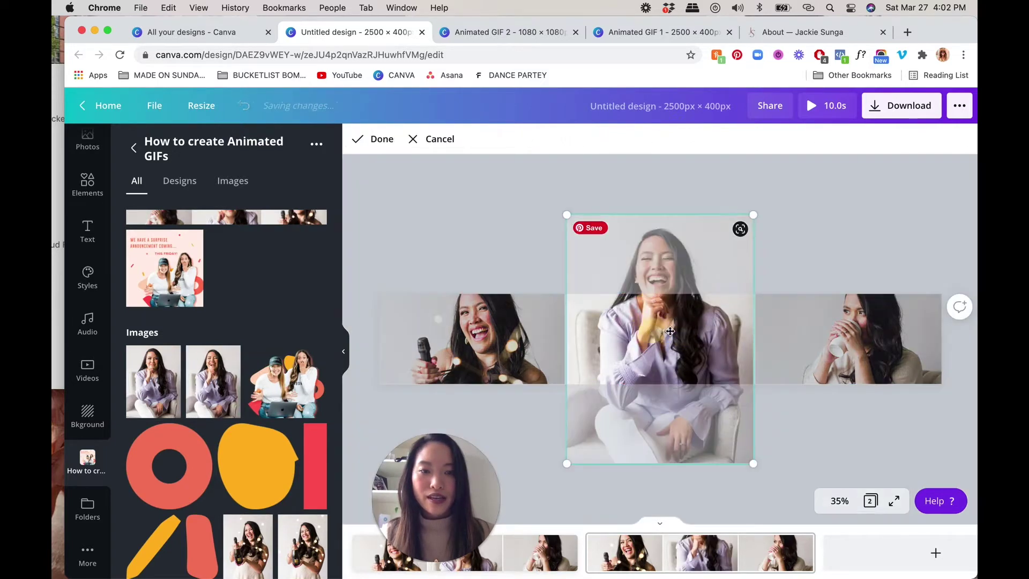
{"action": "left_click_drag", "start_coordinate": [655, 378], "coordinate": [656, 407]}
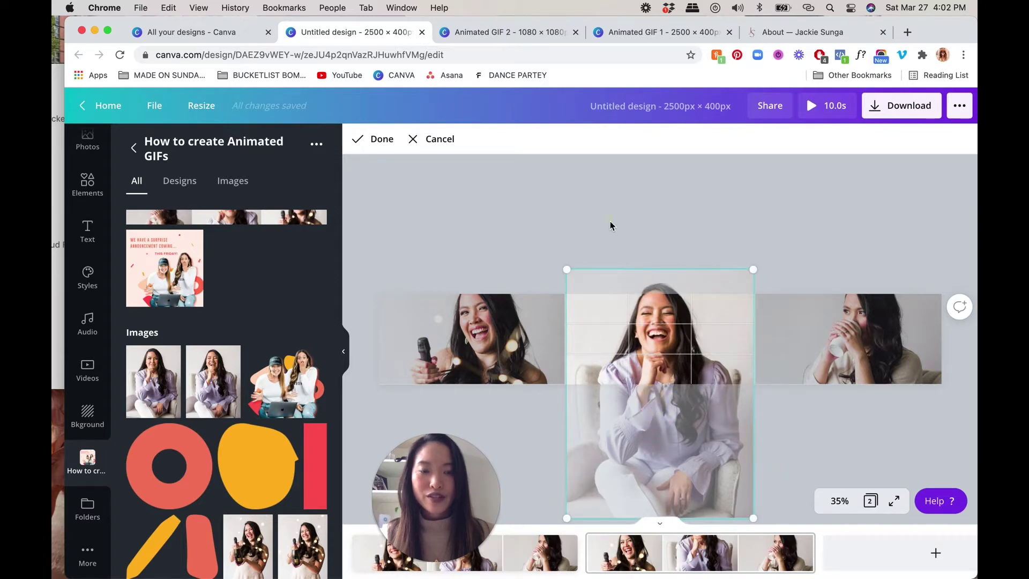
{"action": "left_click", "coordinate": [610, 226]}
Step: Start repositioning the coffee-mug photo in page 2's third frame
{"action": "scroll", "coordinate": [214, 397], "scroll_direction": "down", "scroll_amount": 2}
{"action": "scroll", "coordinate": [213, 398], "scroll_direction": "down", "scroll_amount": 2}
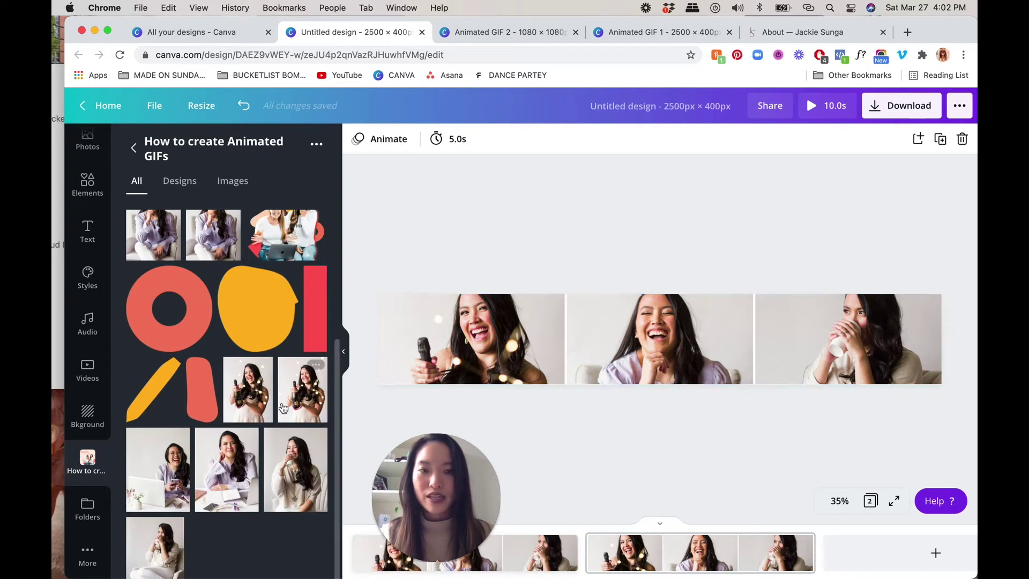
{"action": "scroll", "coordinate": [283, 408], "scroll_direction": "down", "scroll_amount": 1}
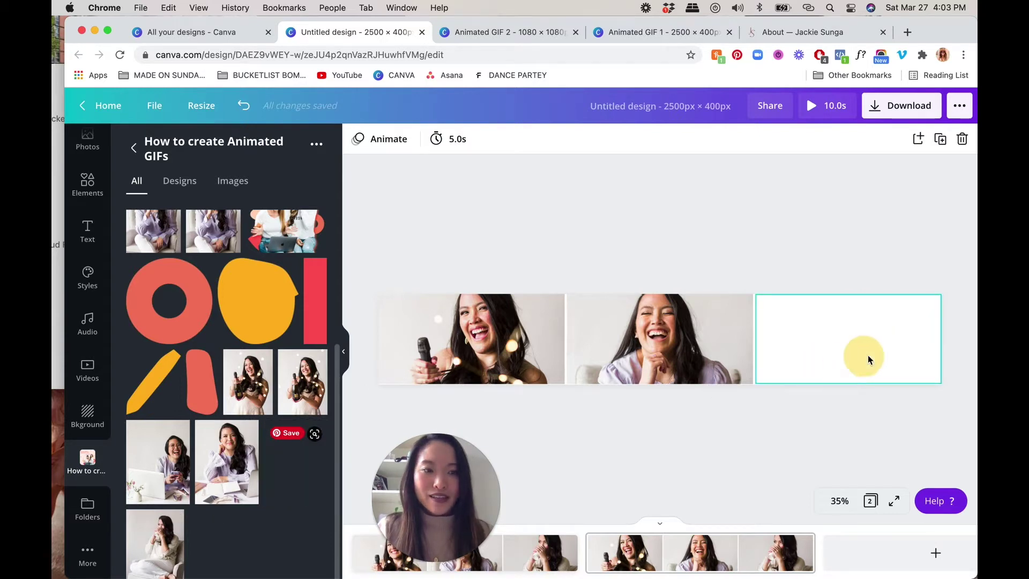
{"action": "double_click", "coordinate": [875, 328]}
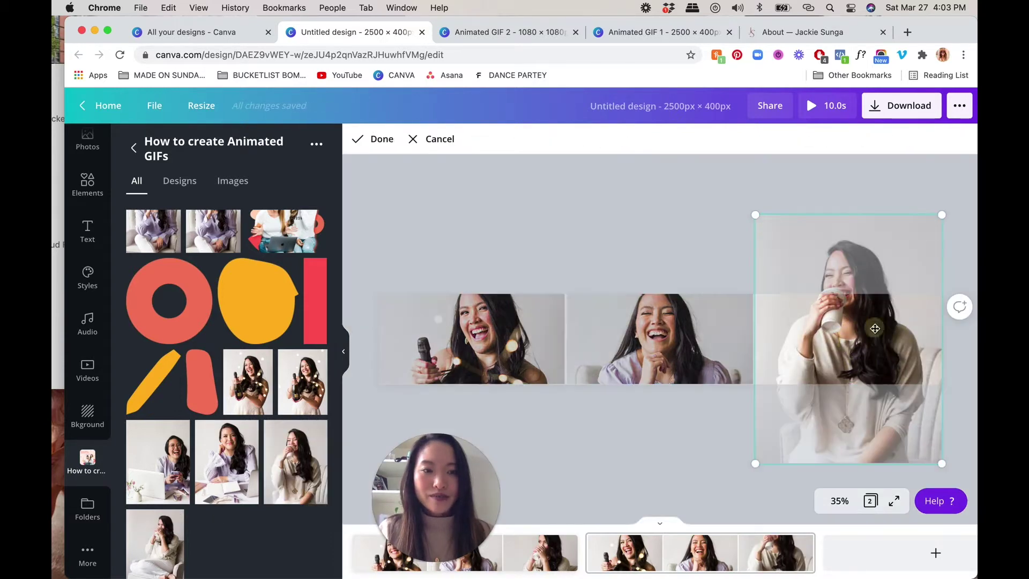
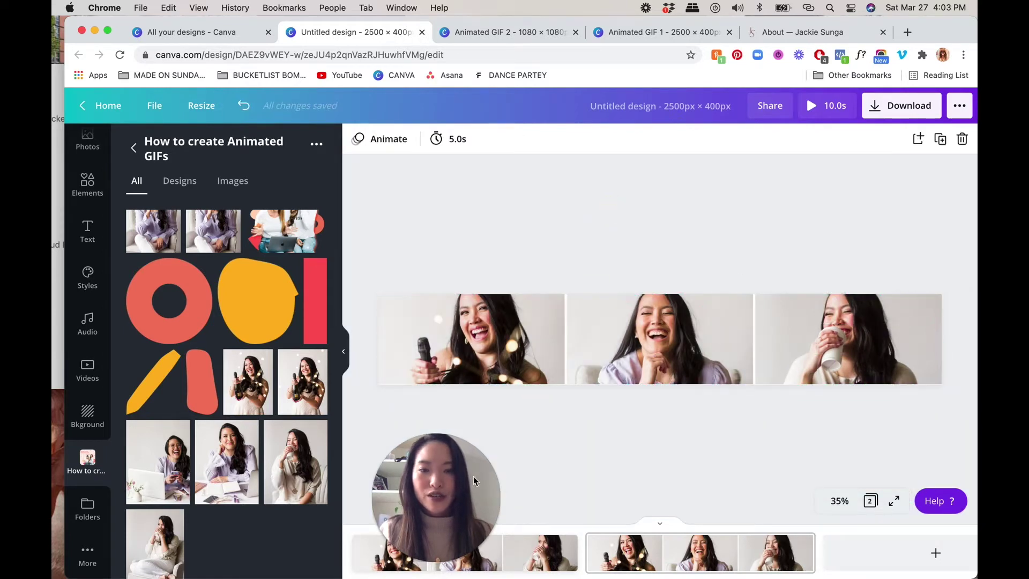
Step: Collapse the side panel to enlarge the canvas and bring up banner page 1
{"action": "left_click", "coordinate": [343, 352]}
{"action": "left_click_drag", "start_coordinate": [426, 485], "coordinate": [138, 500]}
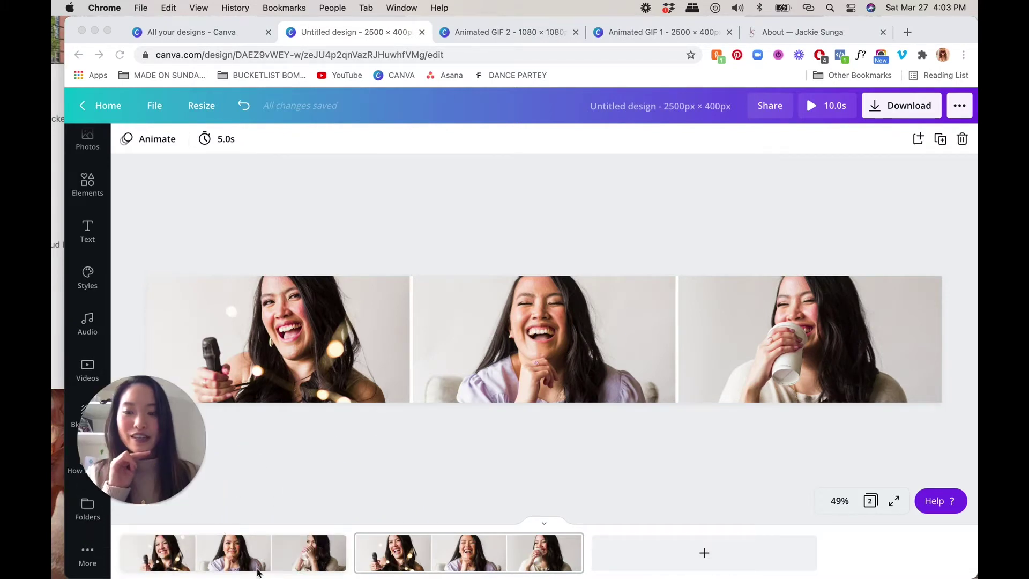
{"action": "left_click", "coordinate": [472, 457]}
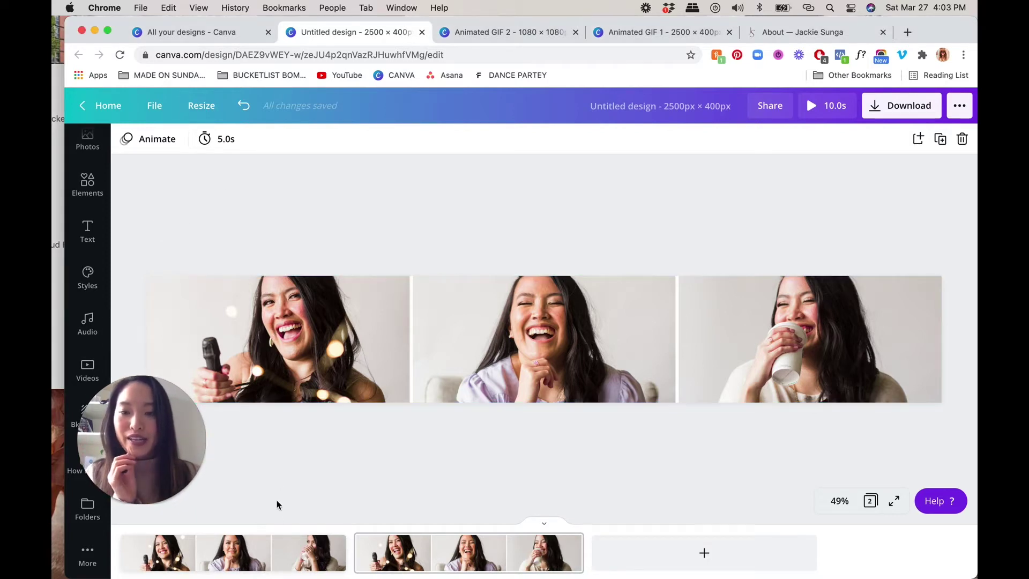
{"action": "left_click", "coordinate": [247, 552]}
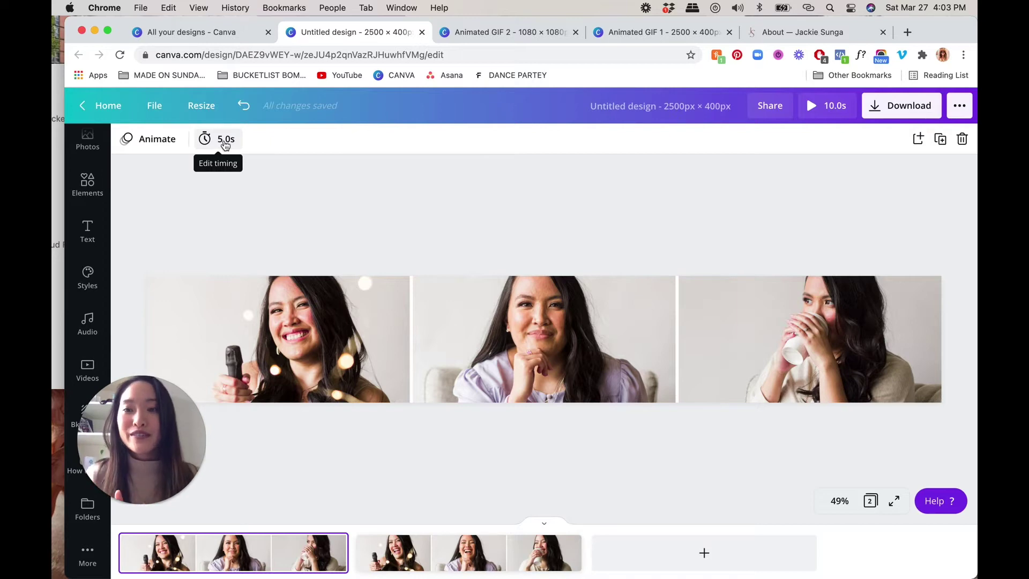
Step: Set page 1 and page 2 durations to 4.0 seconds each
{"action": "left_click", "coordinate": [225, 141]}
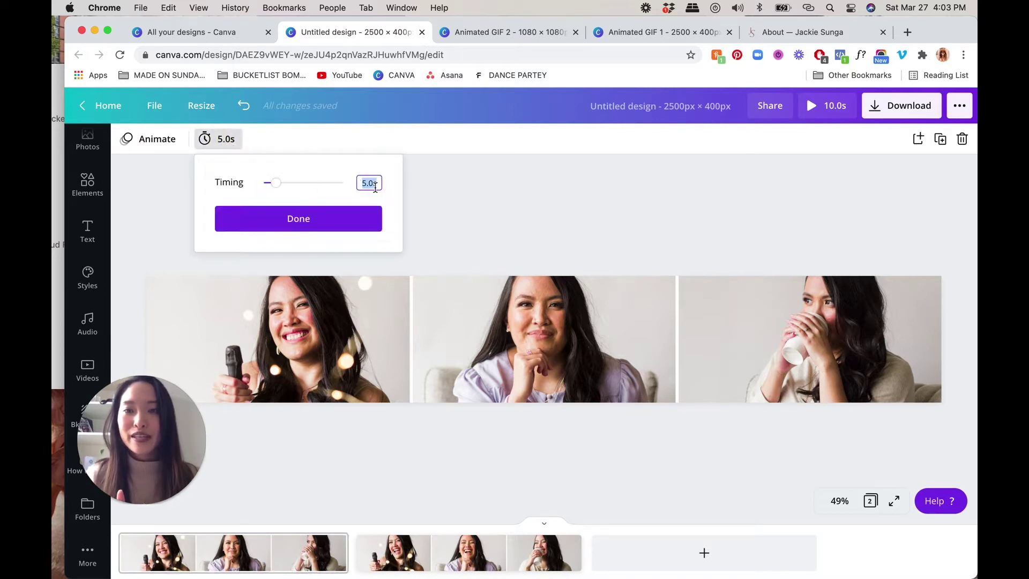
{"action": "left_click", "coordinate": [358, 220]}
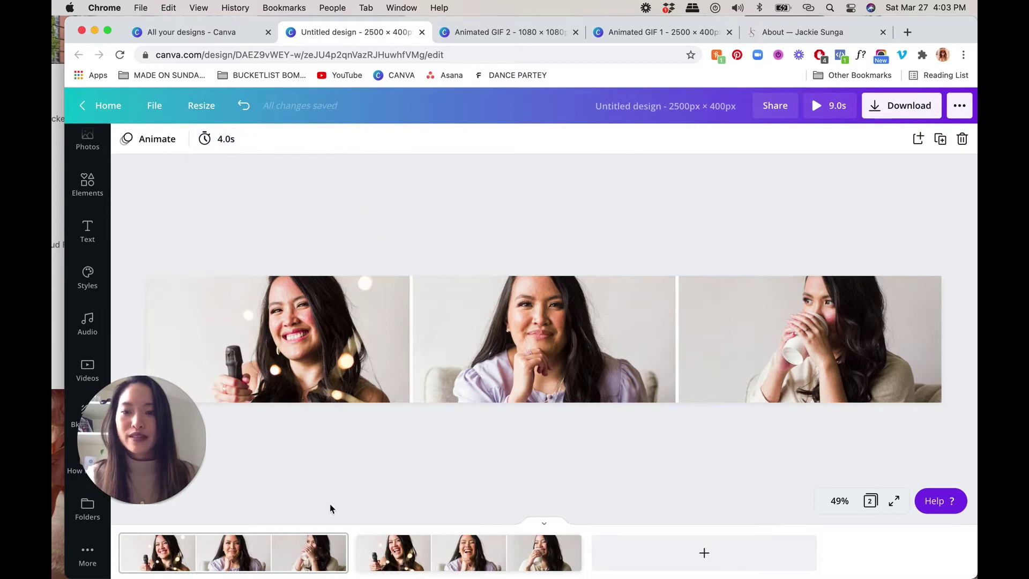
{"action": "left_click", "coordinate": [471, 541]}
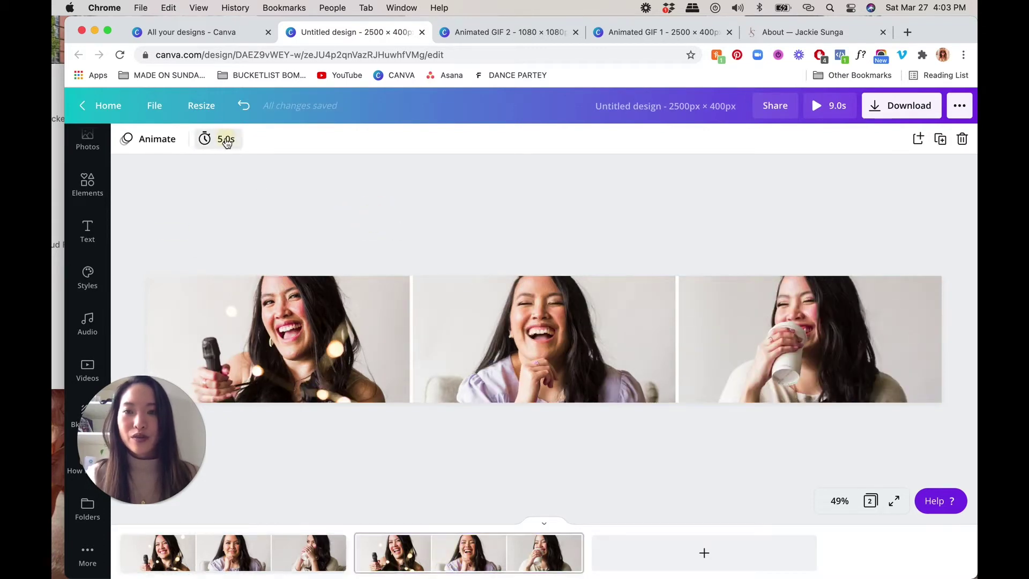
{"action": "left_click", "coordinate": [226, 140]}
{"action": "left_click", "coordinate": [359, 223]}
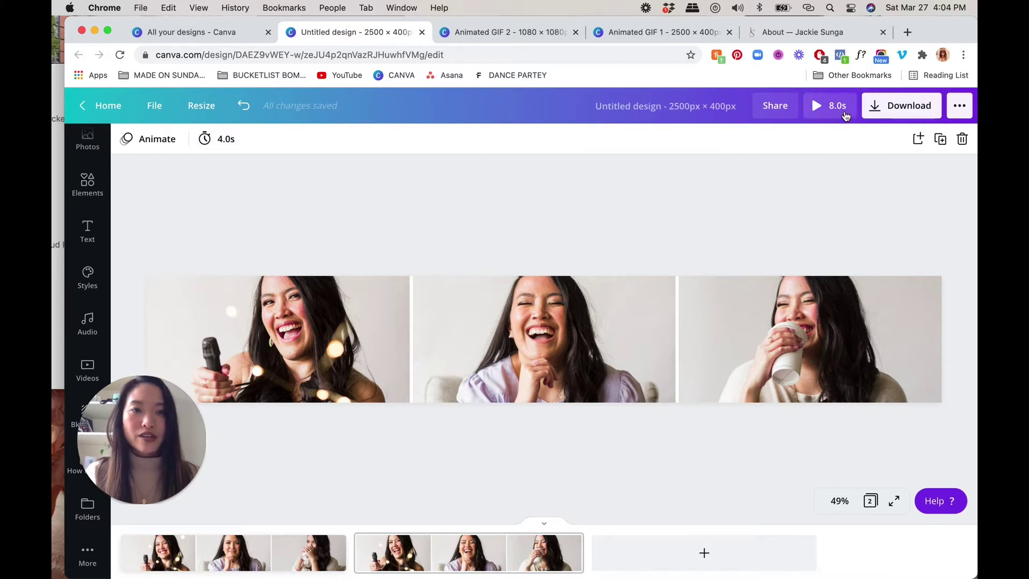
Step: Rename the design to the creator's name followed by 'GIF'
{"action": "left_click", "coordinate": [664, 107]}
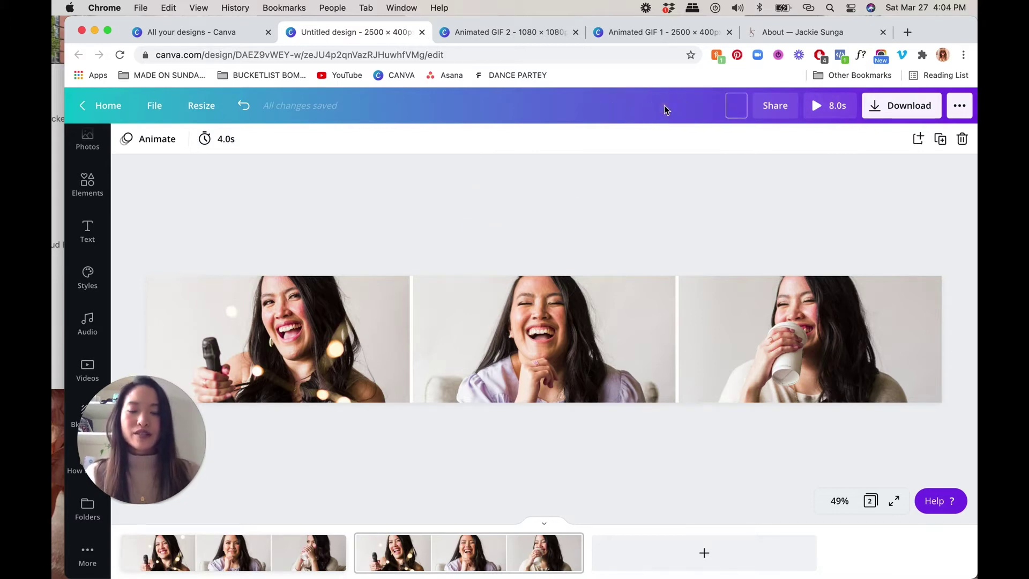
{"action": "type", "text": "jackie Sunga"}
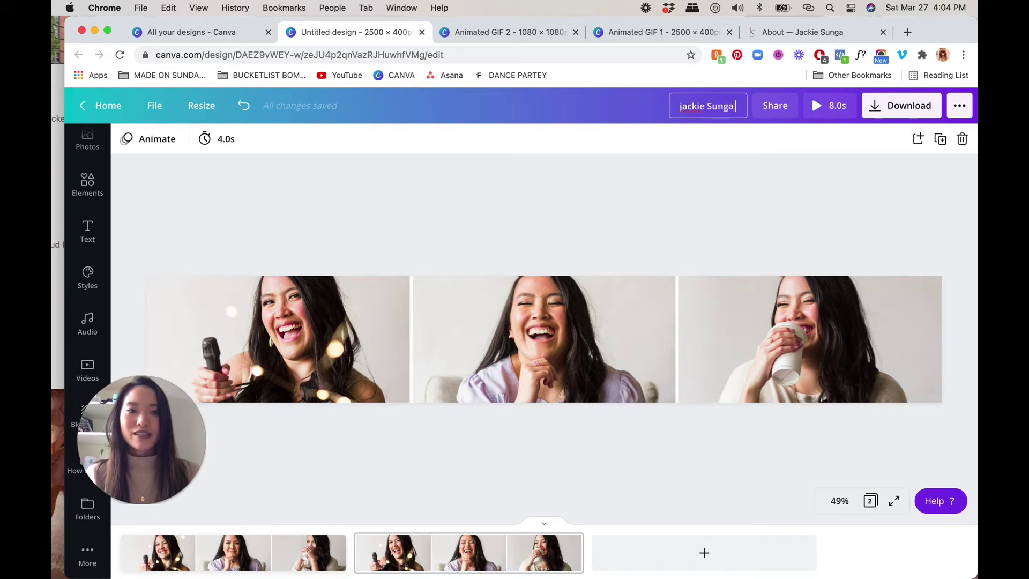
{"action": "type", "text": " GIF"}
{"action": "left_click", "coordinate": [711, 218]}
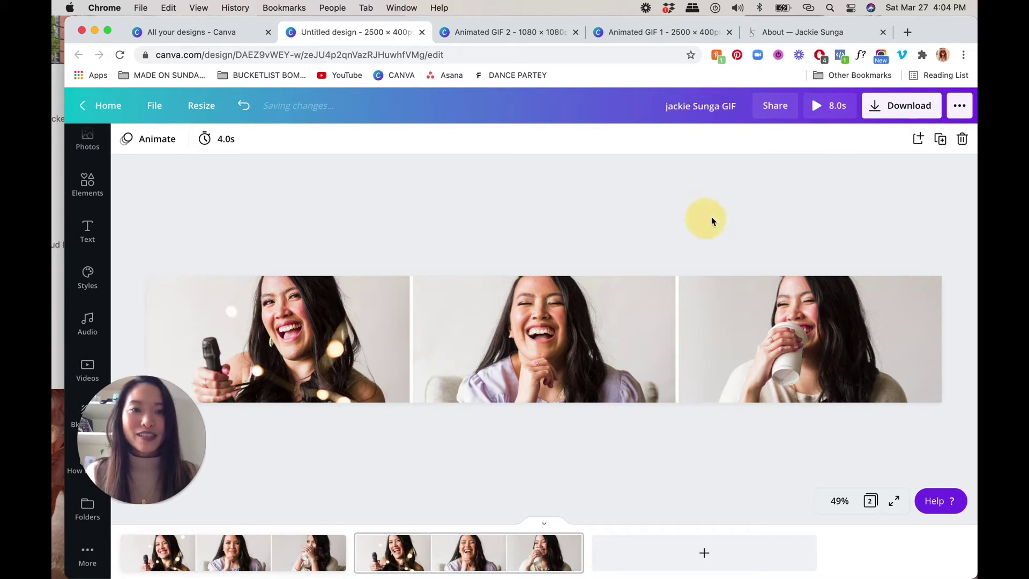
Step: Download the banner as a GIF with All pages selected
{"action": "left_click", "coordinate": [919, 107]}
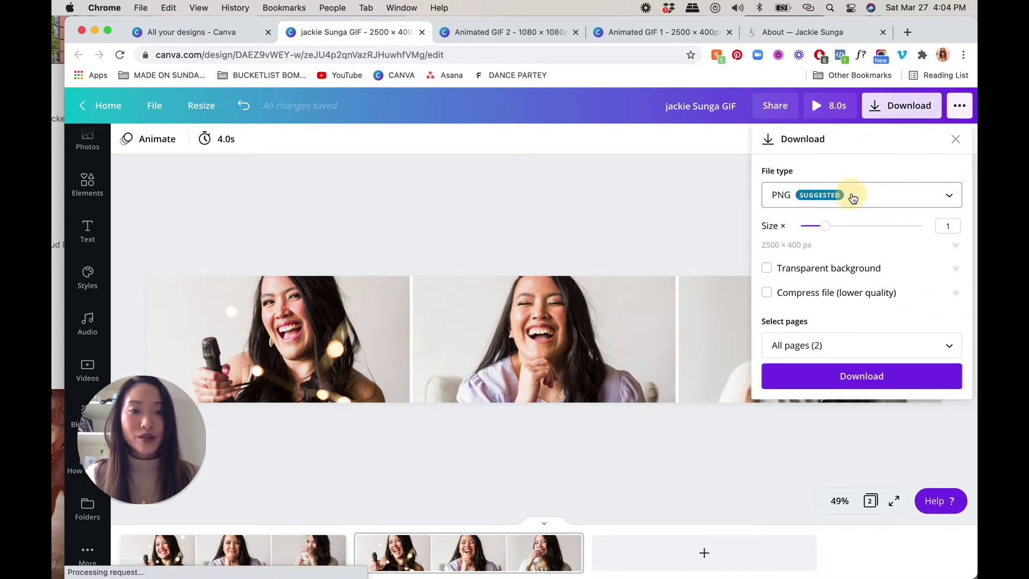
{"action": "left_click", "coordinate": [851, 197]}
{"action": "scroll", "coordinate": [817, 346], "scroll_direction": "down", "scroll_amount": 1}
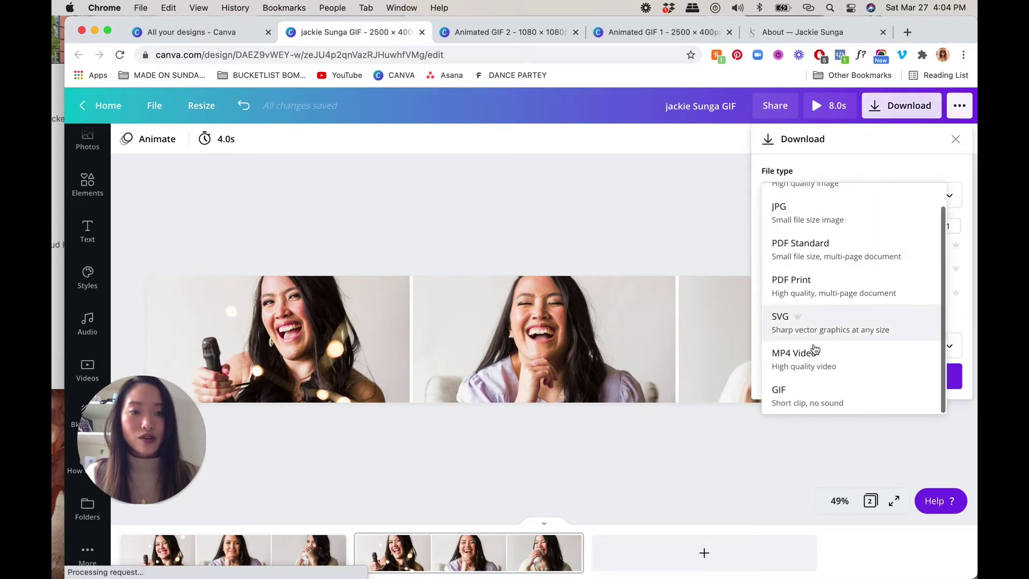
{"action": "left_click", "coordinate": [805, 391]}
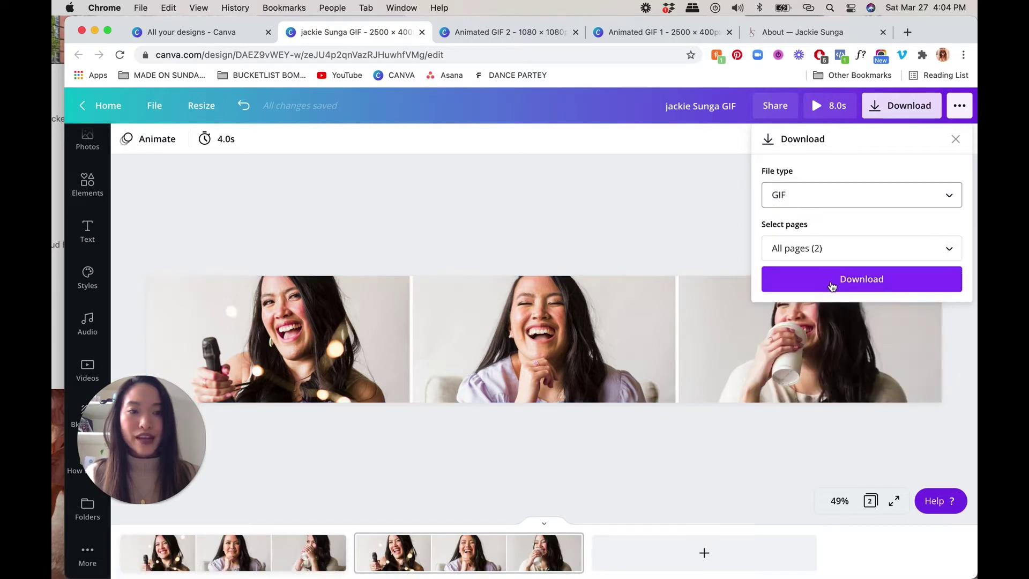
{"action": "left_click", "coordinate": [797, 251]}
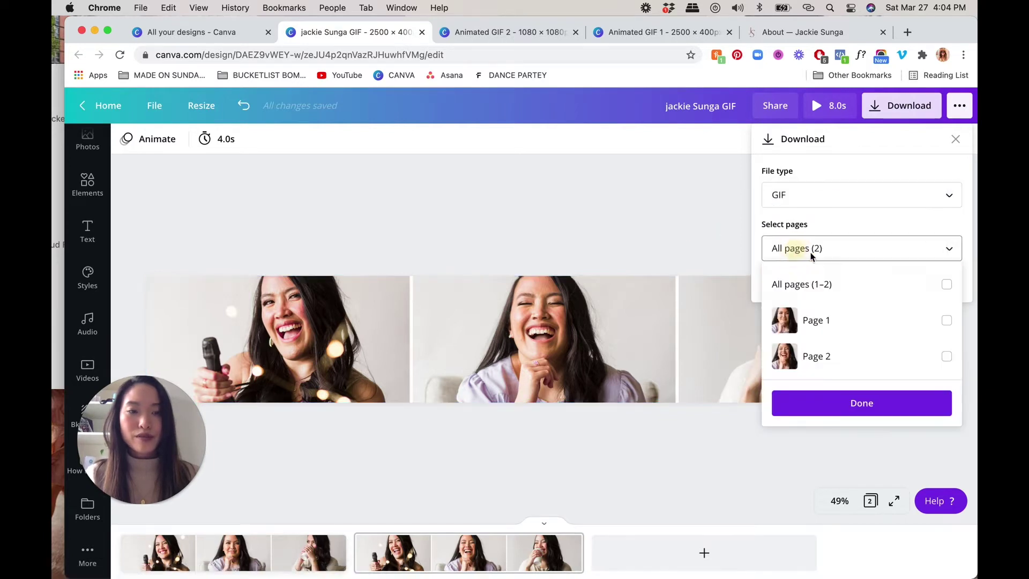
{"action": "left_click", "coordinate": [804, 285]}
{"action": "left_click", "coordinate": [838, 244]}
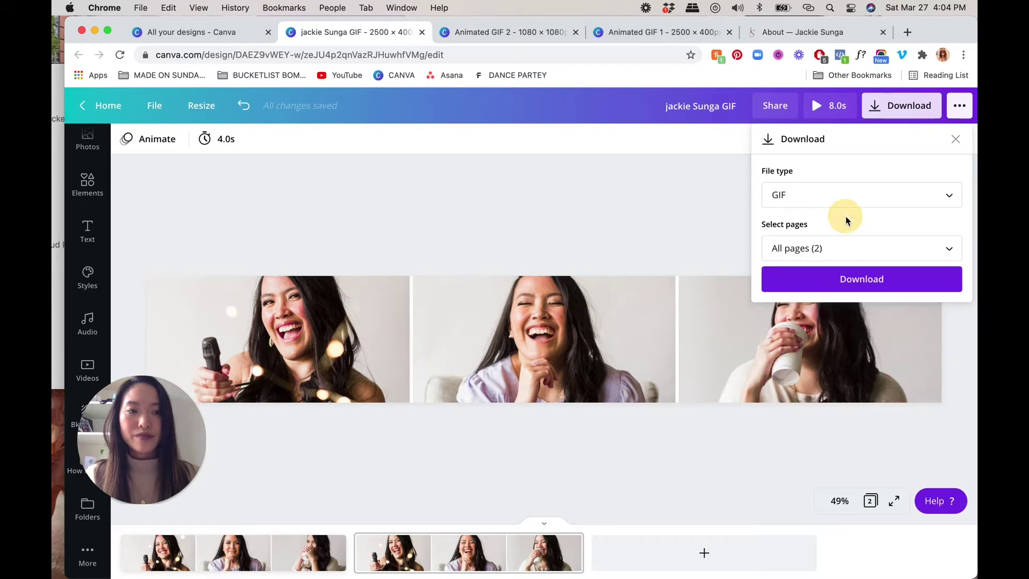
{"action": "left_click", "coordinate": [840, 288]}
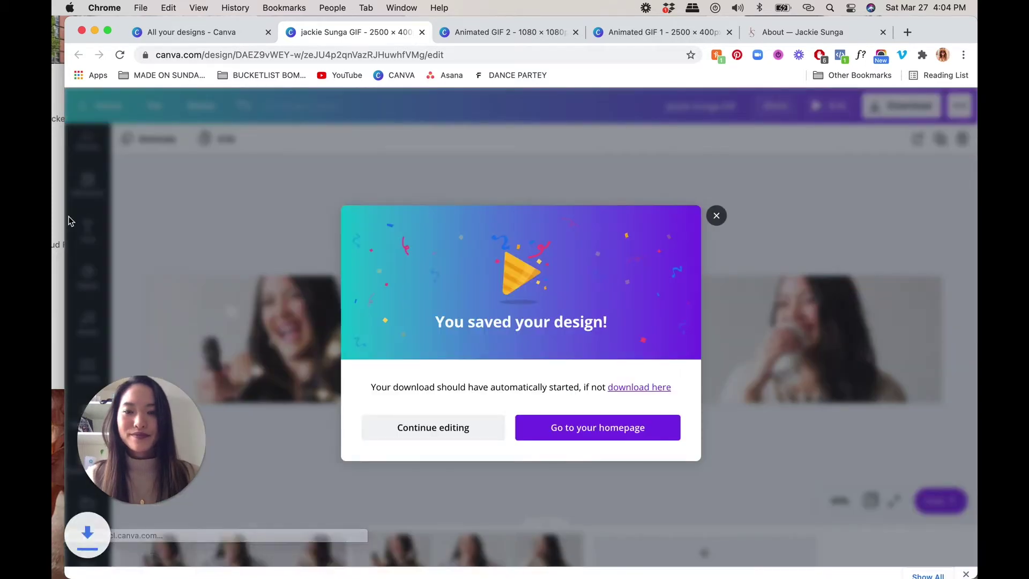
Step: Narrow the browser and drag the downloaded GIF into the Finder folder of animated GIFs
{"action": "left_click", "coordinate": [230, 219]}
{"action": "left_click_drag", "start_coordinate": [308, 225], "coordinate": [318, 225]}
{"action": "left_click", "coordinate": [303, 236]}
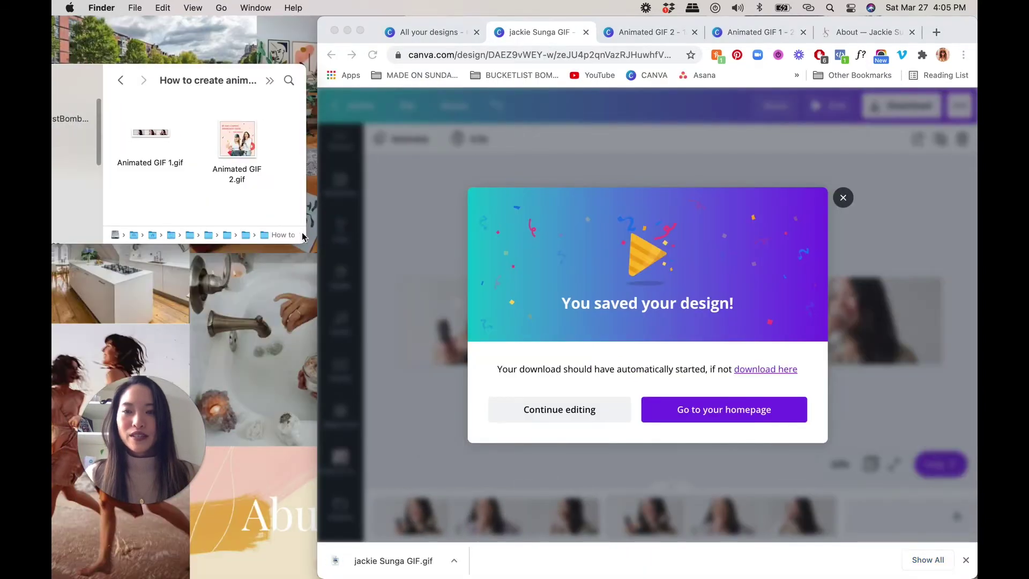
{"action": "left_click", "coordinate": [418, 276]}
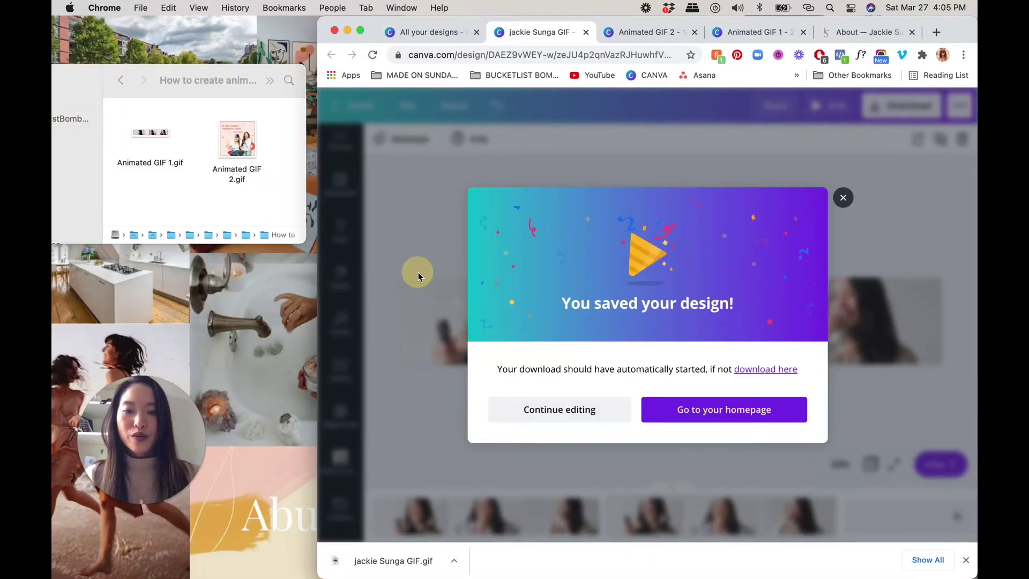
{"action": "left_click", "coordinate": [409, 461]}
{"action": "left_click_drag", "start_coordinate": [393, 560], "coordinate": [166, 231]}
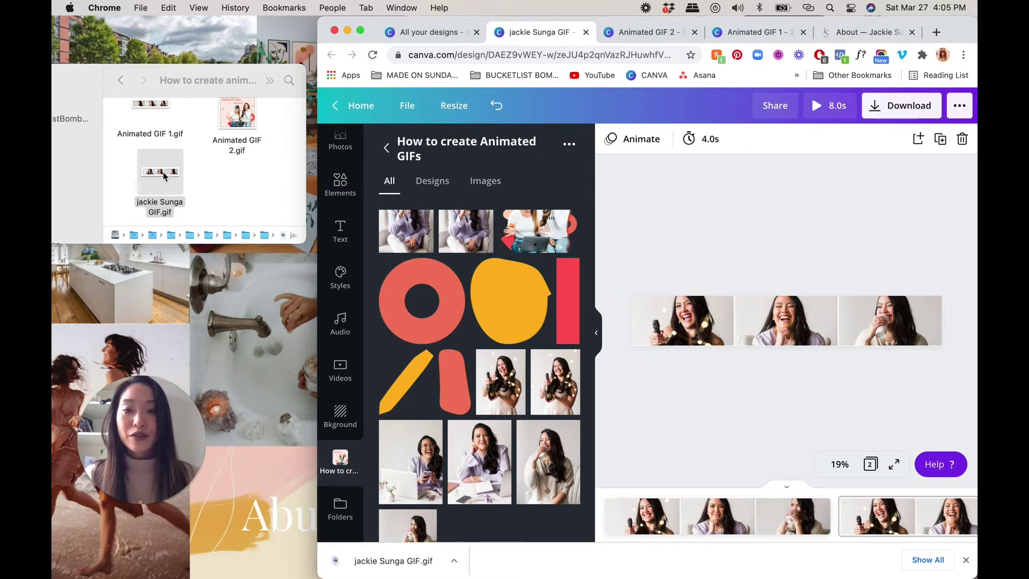
Step: Quick Look the new banner GIF to check its animation, then return to the browser
{"action": "left_click", "coordinate": [164, 175]}
{"action": "key", "text": "space"}
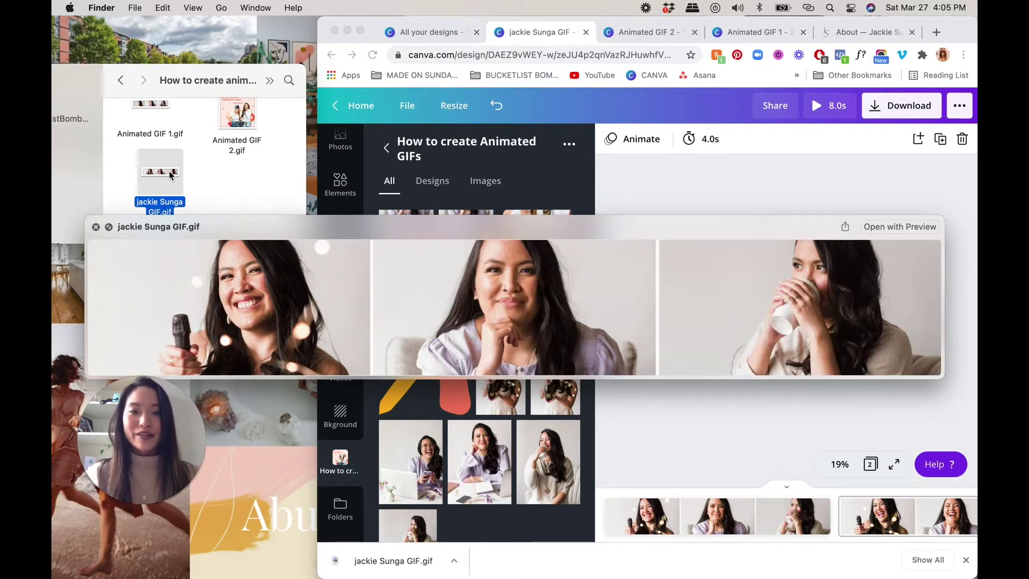
{"action": "key", "text": "space"}
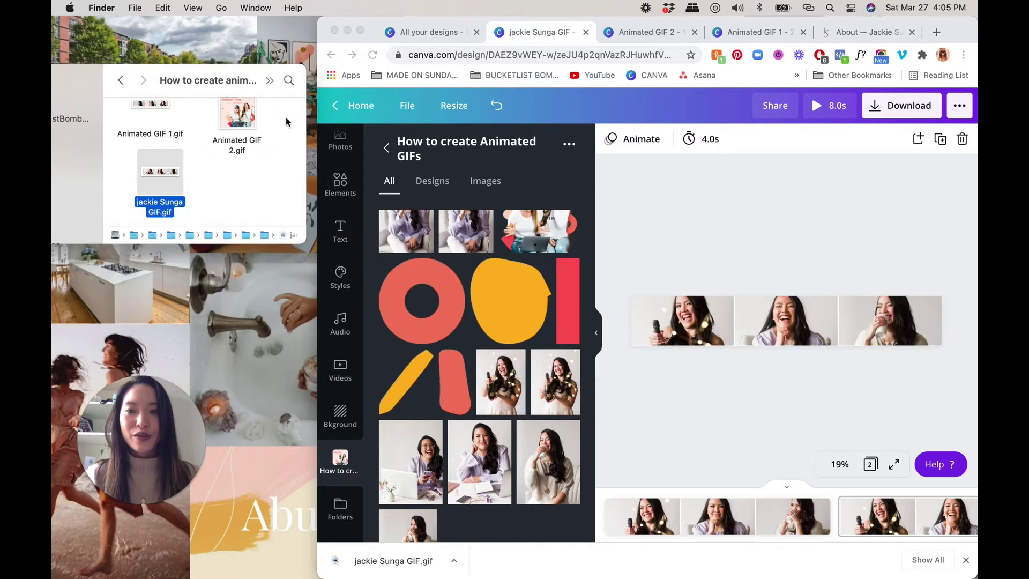
{"action": "left_click", "coordinate": [320, 136]}
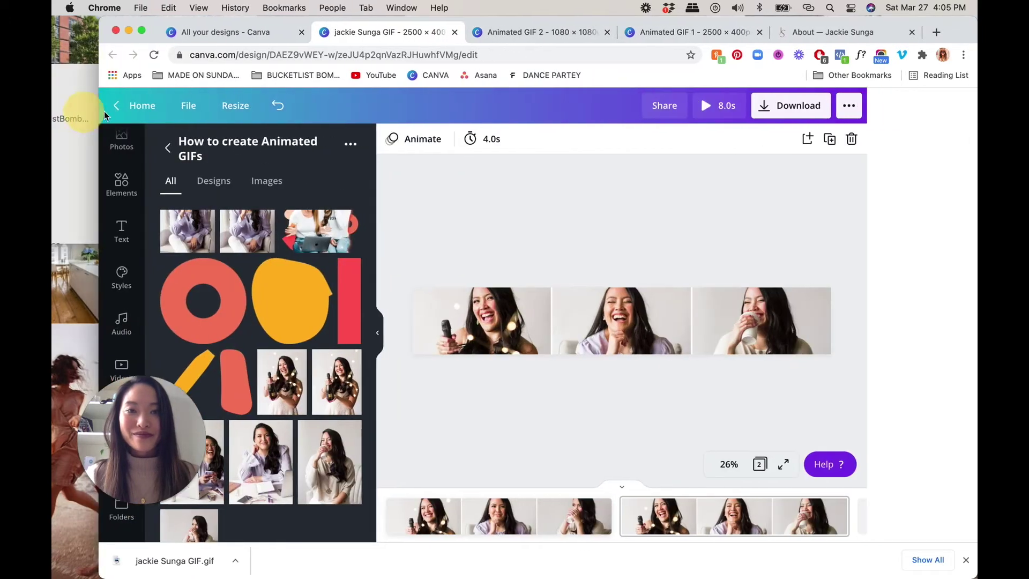
Step: Switch to the website's About page tab and scroll to the three laughing-portrait strip
{"action": "left_click", "coordinate": [836, 37]}
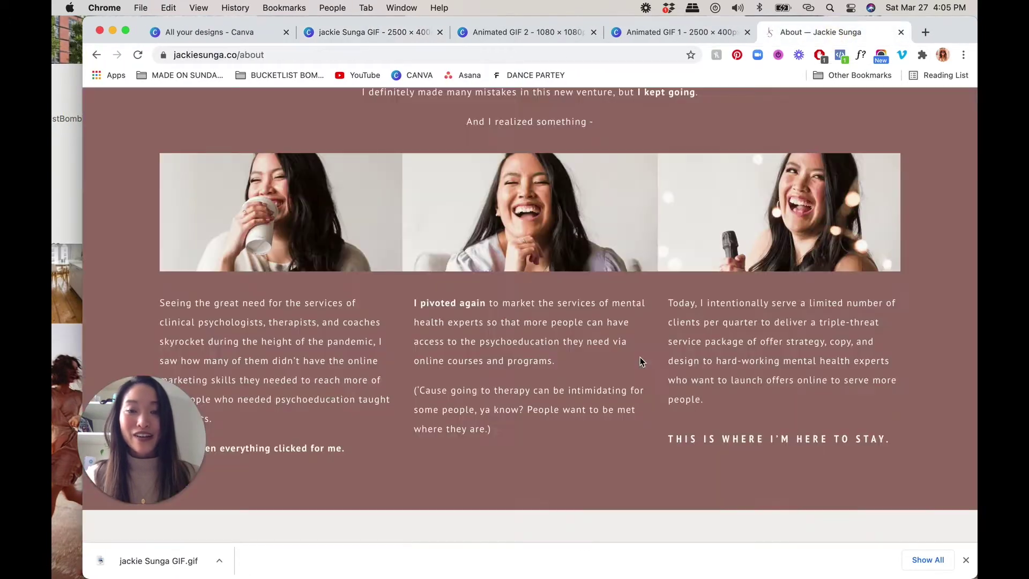
{"action": "scroll", "coordinate": [640, 357], "scroll_direction": "up", "scroll_amount": 3}
{"action": "scroll", "coordinate": [640, 357], "scroll_direction": "down", "scroll_amount": 2}
{"action": "scroll", "coordinate": [640, 357], "scroll_direction": "up", "scroll_amount": 2}
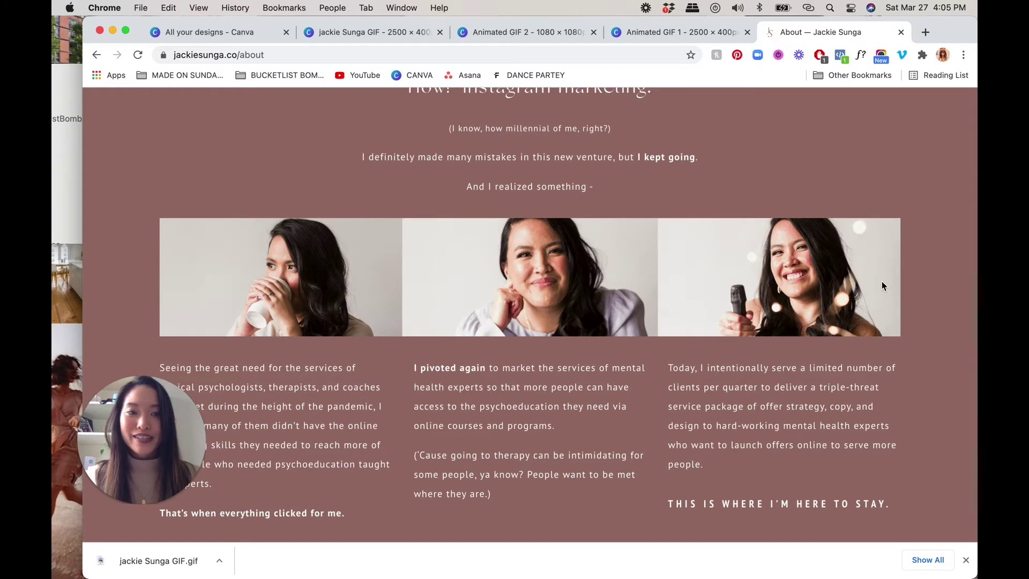
{"action": "scroll", "coordinate": [882, 281], "scroll_direction": "up", "scroll_amount": 2}
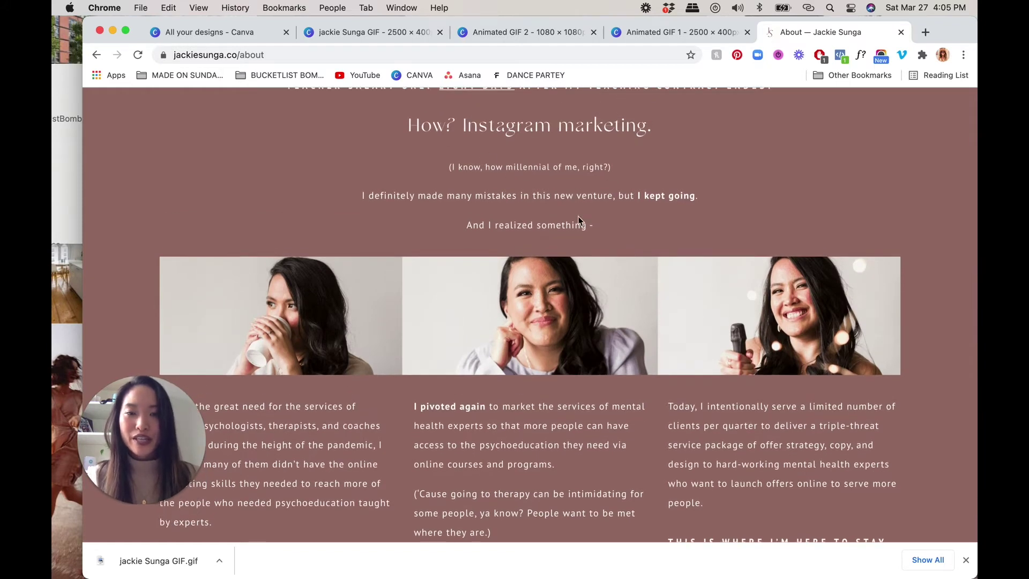
{"action": "scroll", "coordinate": [579, 220], "scroll_direction": "down", "scroll_amount": 1}
{"action": "scroll", "coordinate": [360, 370], "scroll_direction": "down", "scroll_amount": 2}
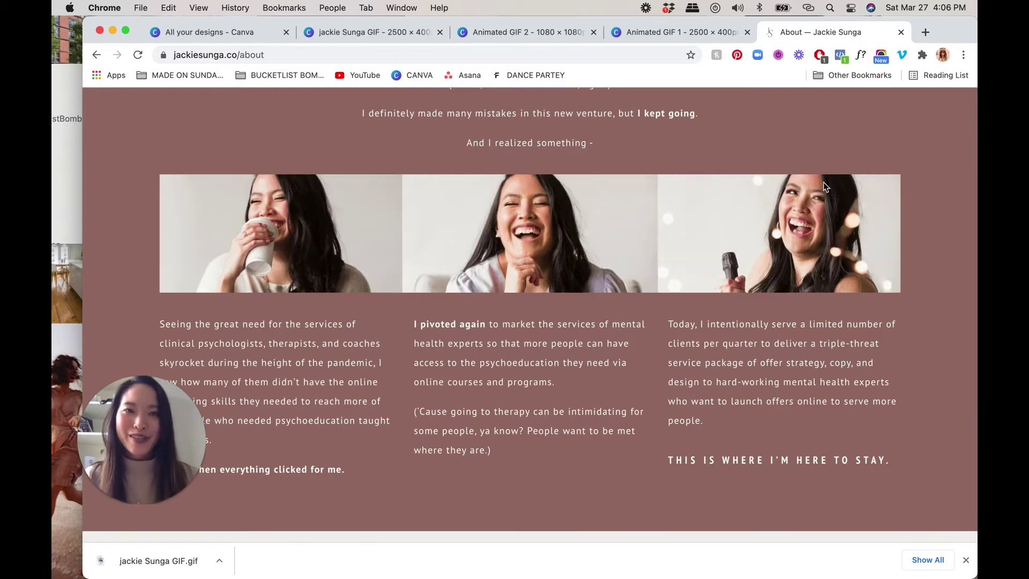
Step: Review both pages of the Animated GIF 2 post, then go to All your designs
{"action": "left_click", "coordinate": [520, 33]}
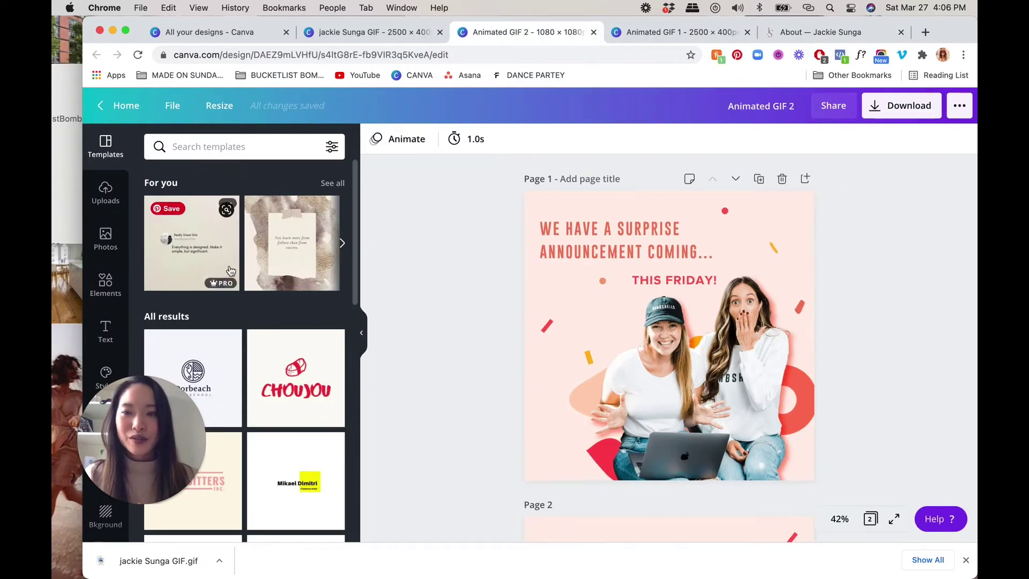
{"action": "left_click", "coordinate": [364, 337]}
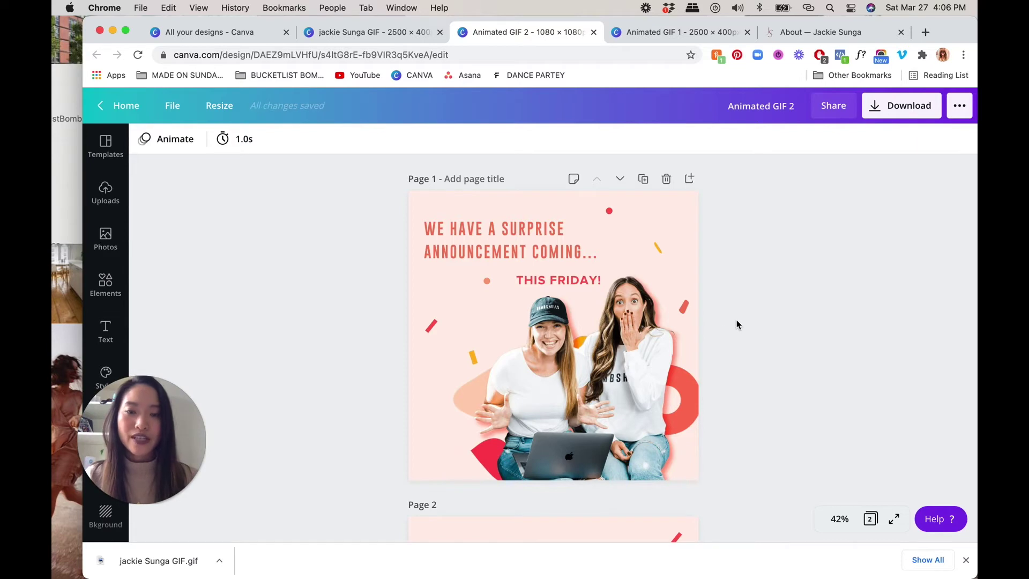
{"action": "scroll", "coordinate": [701, 408], "scroll_direction": "down", "scroll_amount": 5}
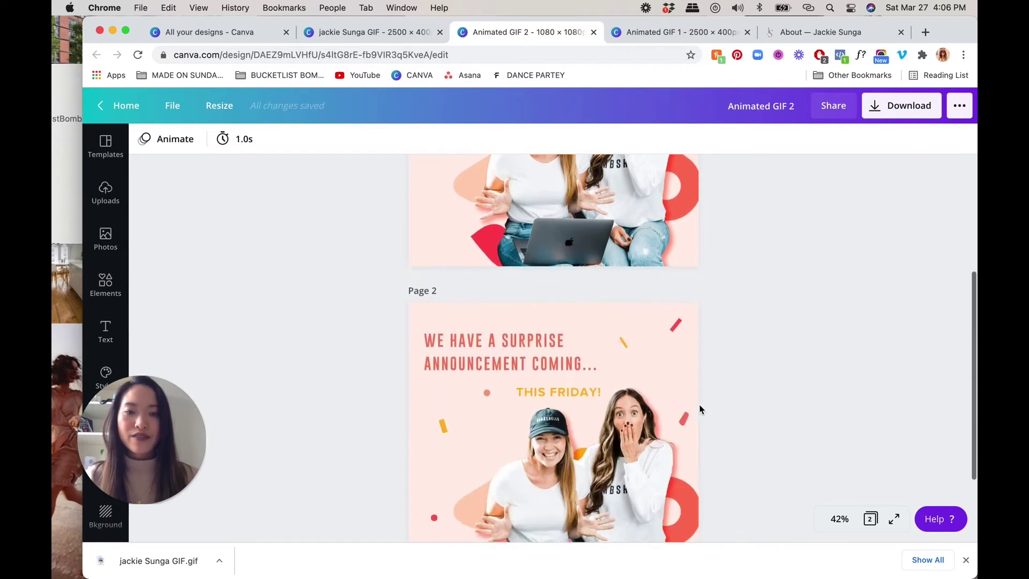
{"action": "scroll", "coordinate": [700, 408], "scroll_direction": "down", "scroll_amount": 2}
{"action": "scroll", "coordinate": [700, 409], "scroll_direction": "up", "scroll_amount": 6}
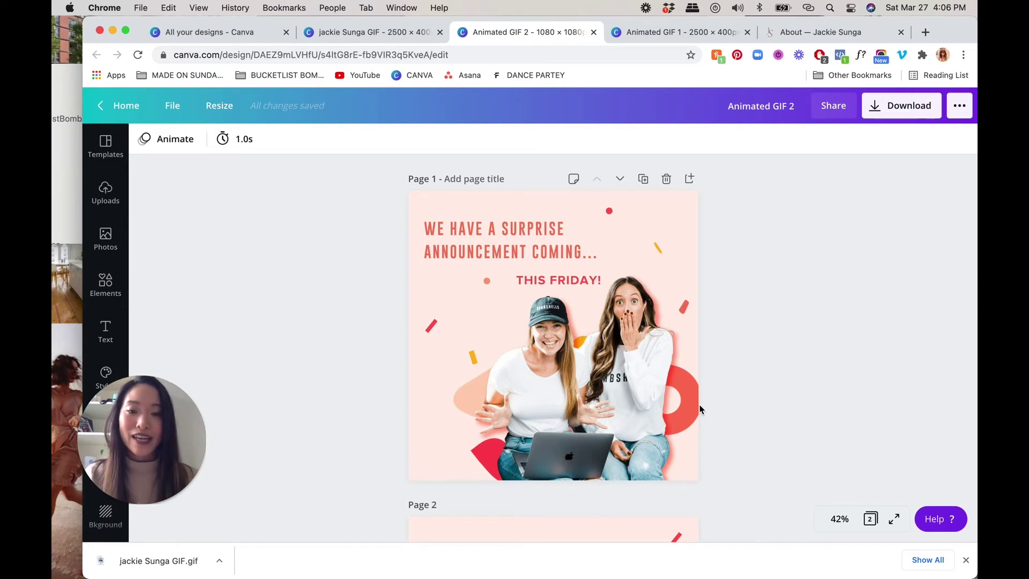
{"action": "scroll", "coordinate": [701, 408], "scroll_direction": "down", "scroll_amount": 2}
{"action": "scroll", "coordinate": [700, 408], "scroll_direction": "up", "scroll_amount": 2}
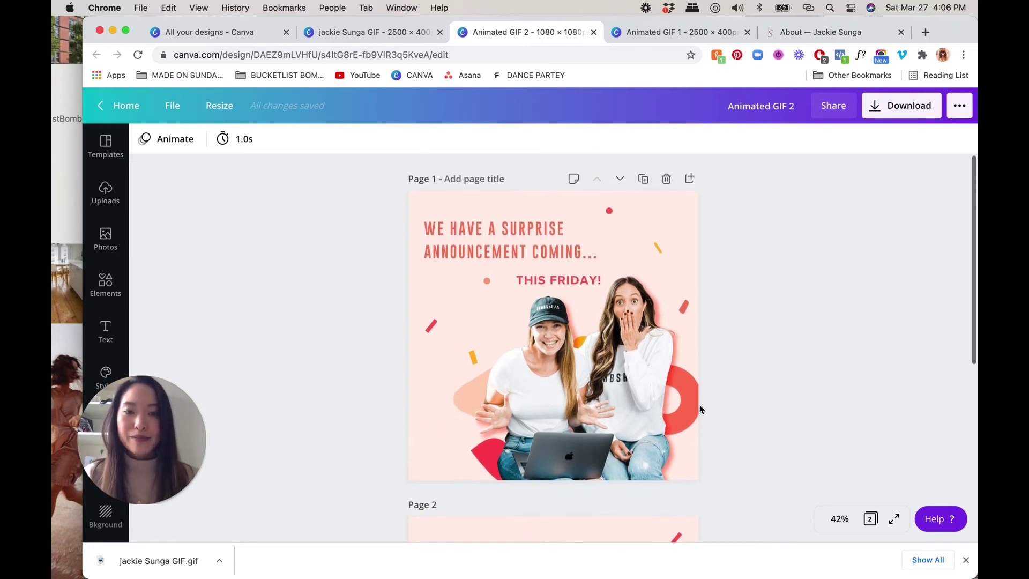
{"action": "left_click", "coordinate": [239, 33]}
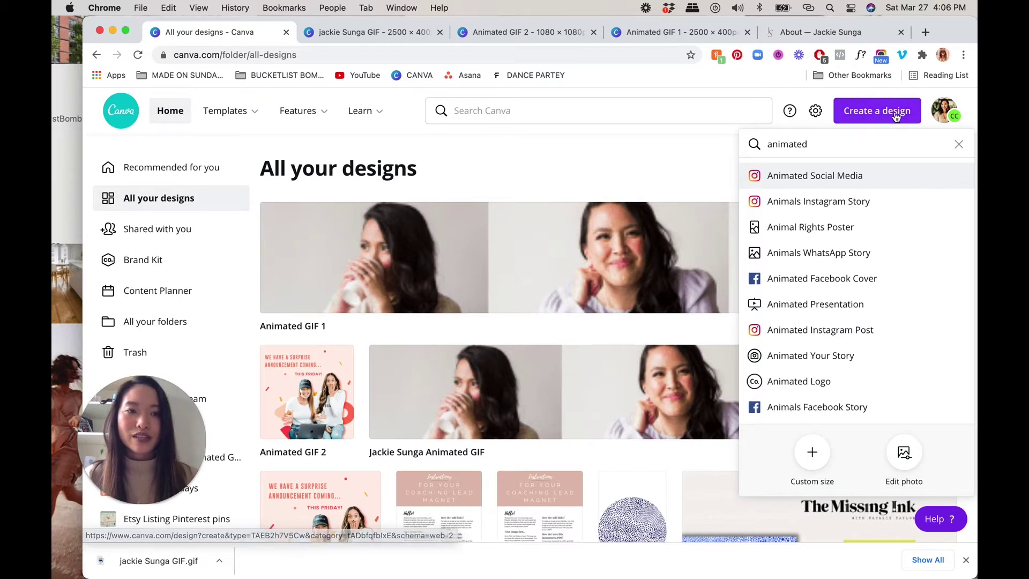
Step: Create a new blank Animated Social Media design from the search results
{"action": "left_click", "coordinate": [788, 184]}
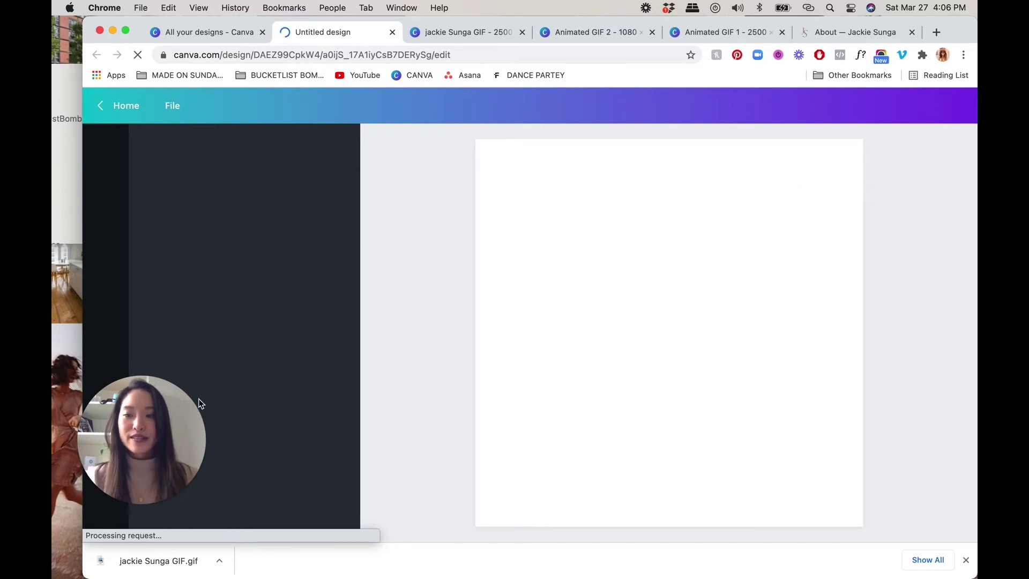
{"action": "left_click_drag", "start_coordinate": [152, 429], "coordinate": [472, 410]}
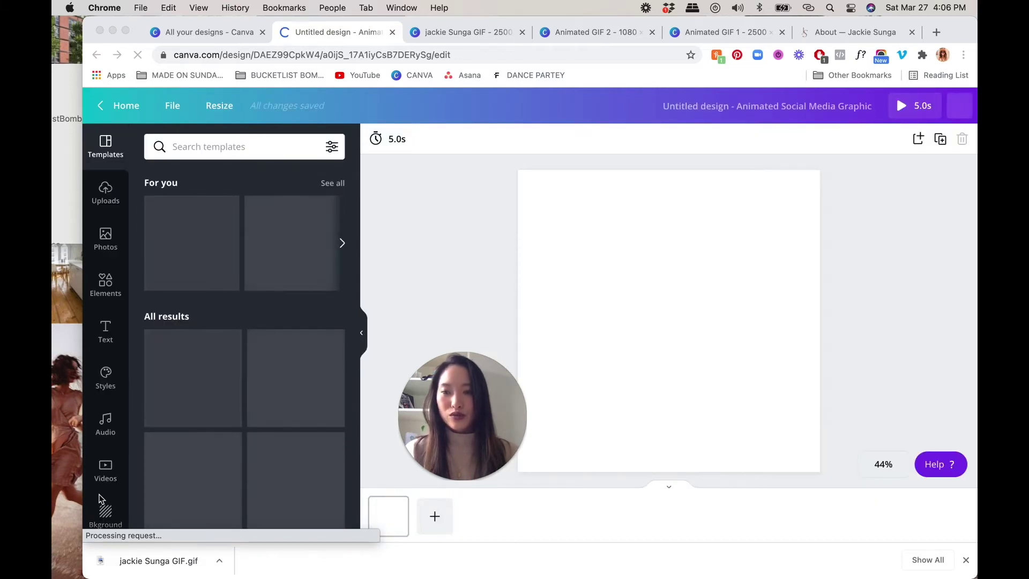
Step: Open the 'How to create Animated GIFs' folder under Folders
{"action": "scroll", "coordinate": [104, 445], "scroll_direction": "down", "scroll_amount": 3}
{"action": "left_click", "coordinate": [107, 472]}
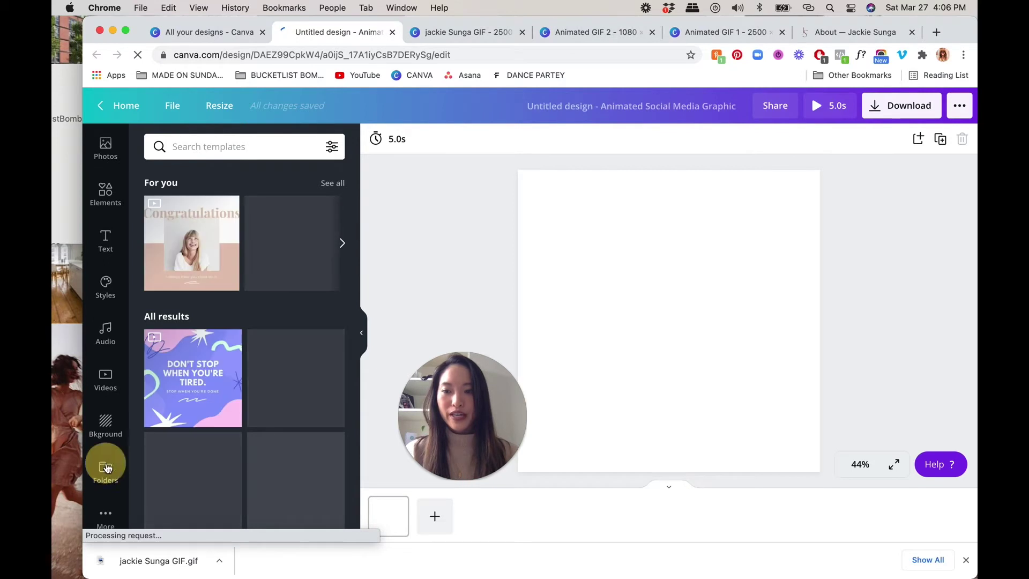
{"action": "scroll", "coordinate": [239, 358], "scroll_direction": "down", "scroll_amount": 2}
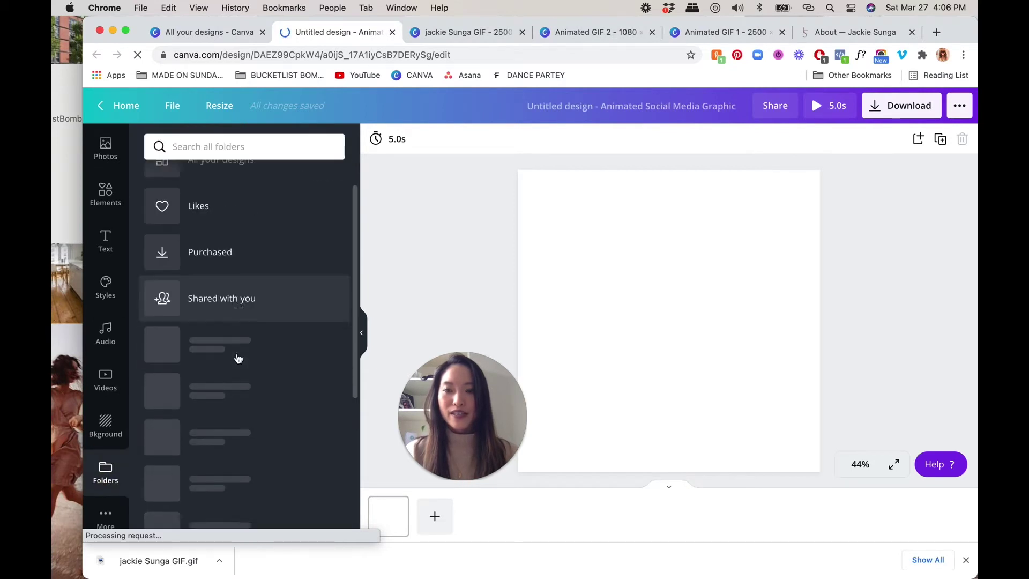
{"action": "left_click", "coordinate": [237, 356]}
{"action": "left_click_drag", "start_coordinate": [464, 413], "coordinate": [128, 471]}
Step: Set the page background colour to ffeee8
{"action": "left_click", "coordinate": [549, 194]}
{"action": "left_click", "coordinate": [382, 140]}
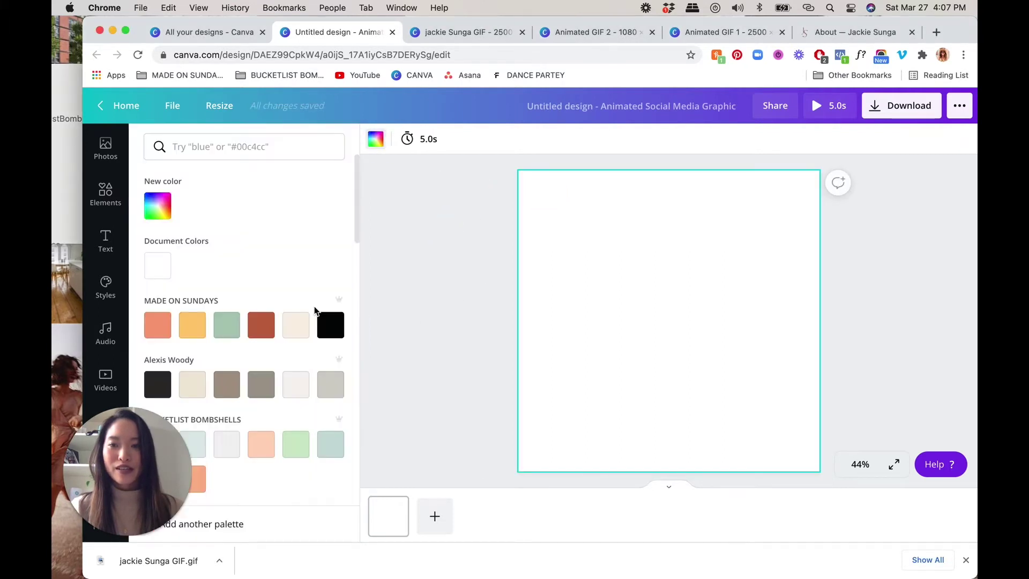
{"action": "type", "text": "ffeee8"}
{"action": "key", "text": "Return"}
{"action": "left_click", "coordinate": [411, 248]}
Step: Enlarge the photo of two women with a laptop and move it to the page's bottom edge
{"action": "scroll", "coordinate": [302, 314], "scroll_direction": "down", "scroll_amount": 3}
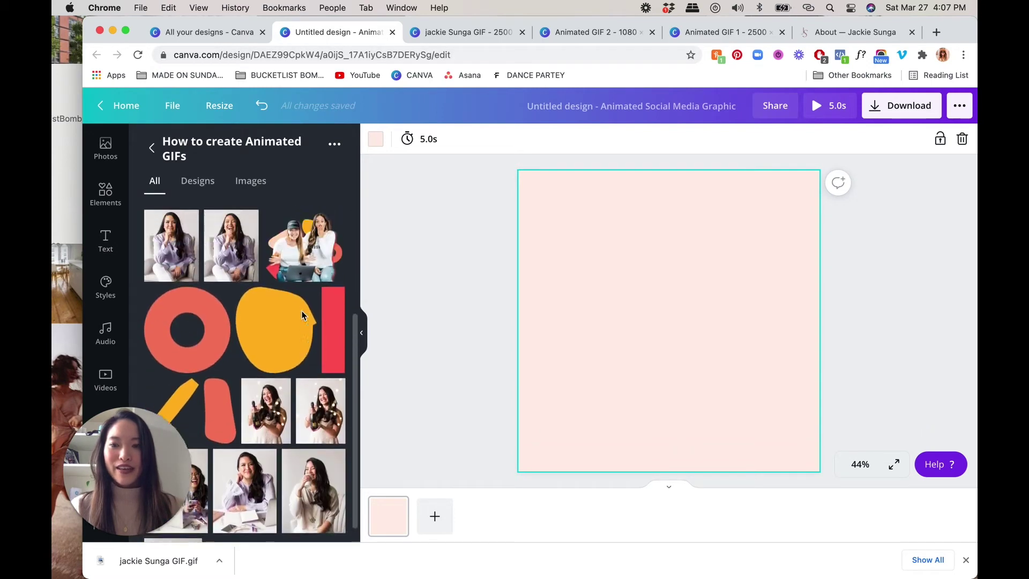
{"action": "scroll", "coordinate": [303, 311], "scroll_direction": "up", "scroll_amount": 2}
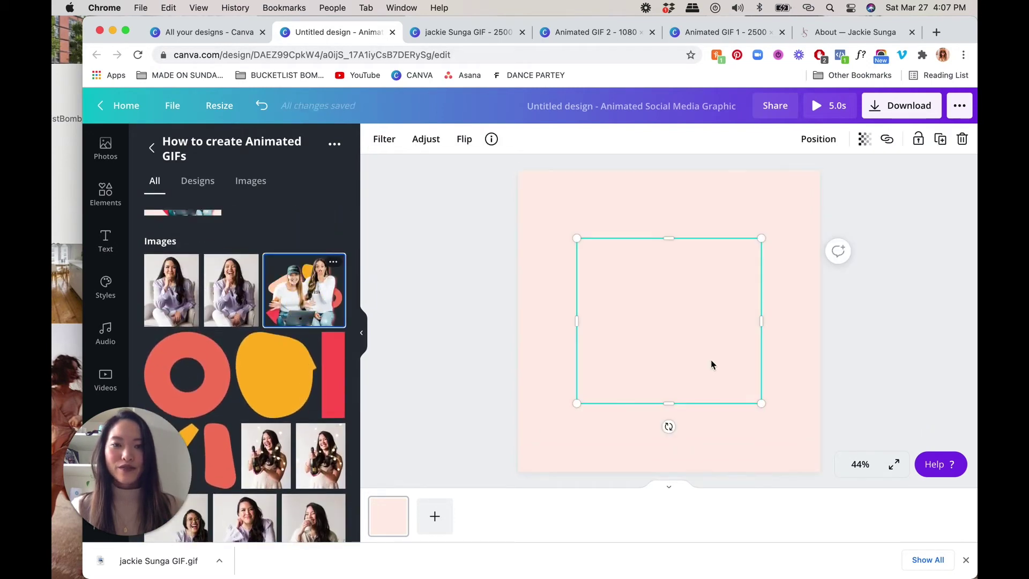
{"action": "left_click_drag", "start_coordinate": [826, 459], "coordinate": [837, 472]}
{"action": "left_click_drag", "start_coordinate": [757, 406], "coordinate": [746, 402]}
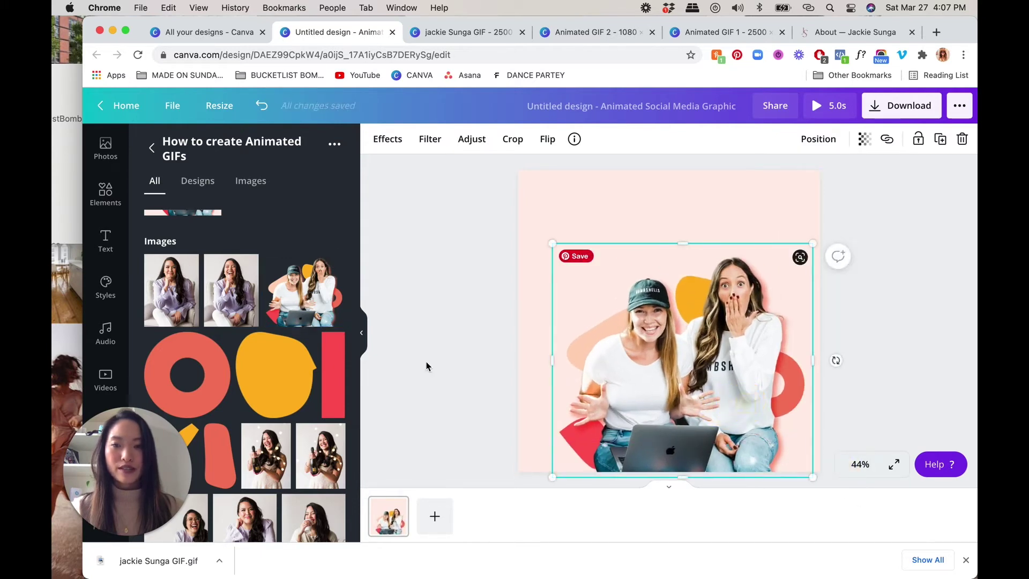
{"action": "left_click", "coordinate": [410, 358]}
{"action": "scroll", "coordinate": [269, 382], "scroll_direction": "down", "scroll_amount": 1}
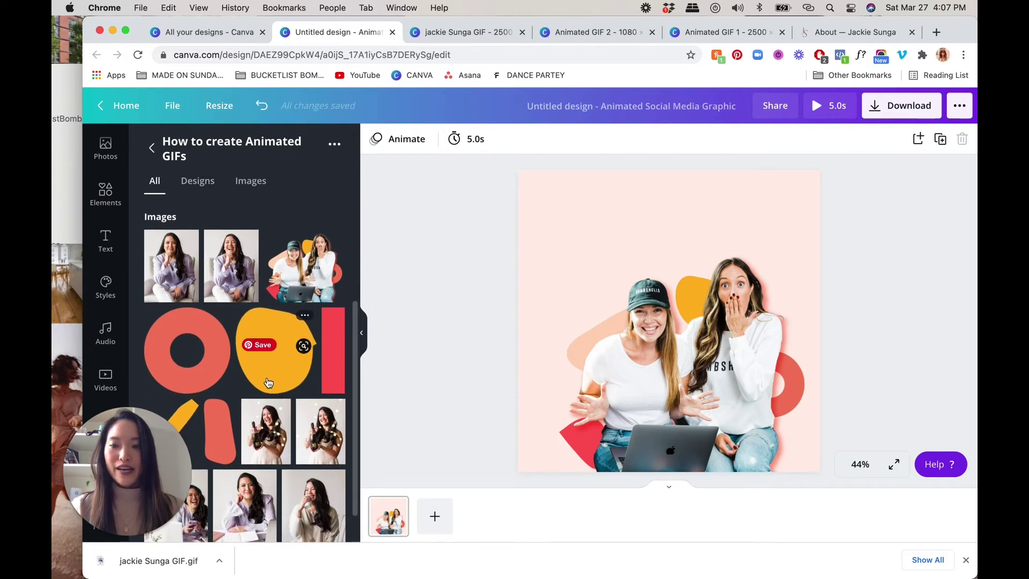
{"action": "scroll", "coordinate": [269, 382], "scroll_direction": "down", "scroll_amount": 3}
{"action": "scroll", "coordinate": [265, 353], "scroll_direction": "up", "scroll_amount": 7}
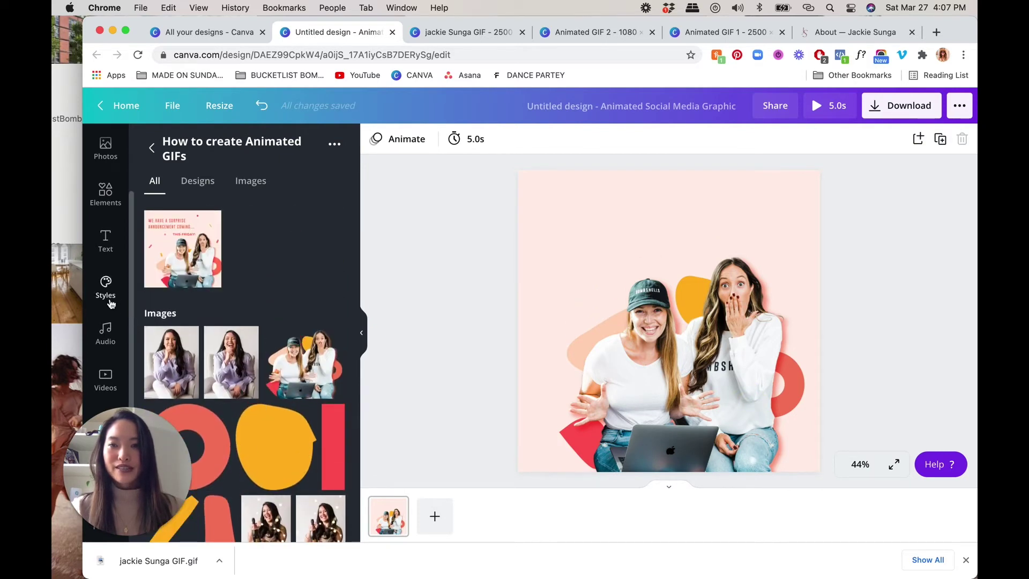
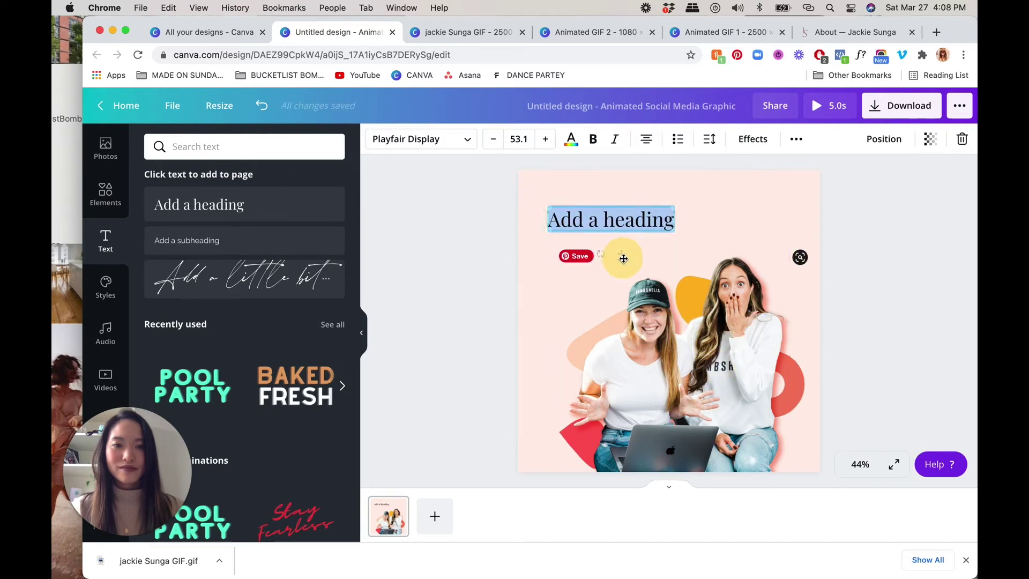
Step: Replace the heading text with 'A new surprise coming to you...' and move it higher
{"action": "left_click", "coordinate": [617, 226]}
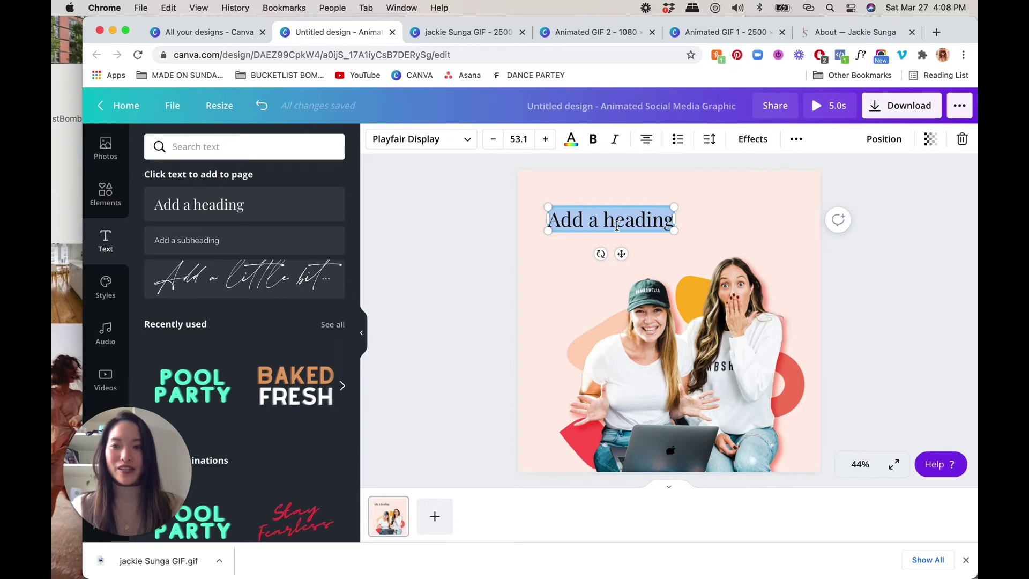
{"action": "type", "text": "A new surpri"}
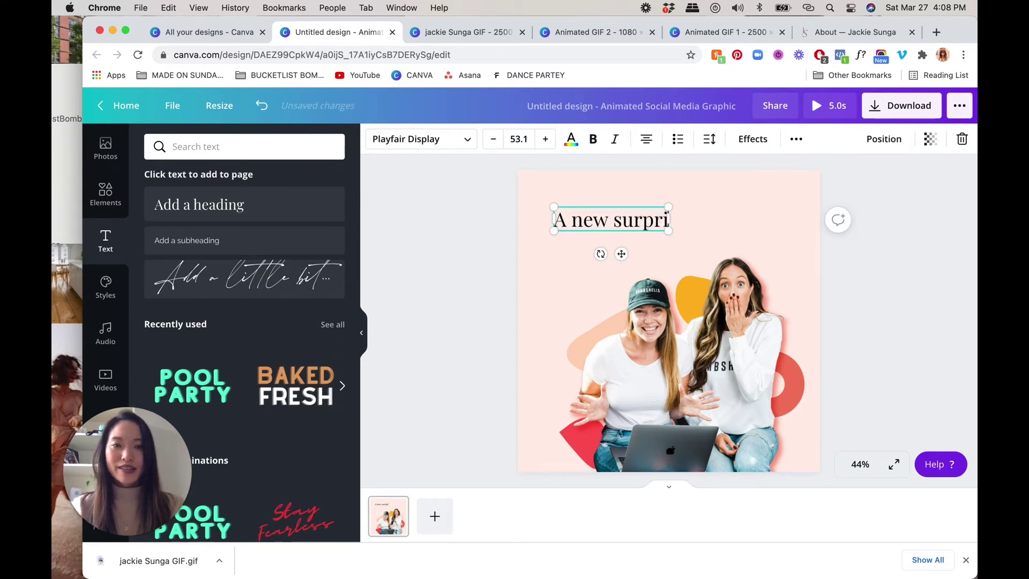
{"action": "type", "text": "se coming to you"}
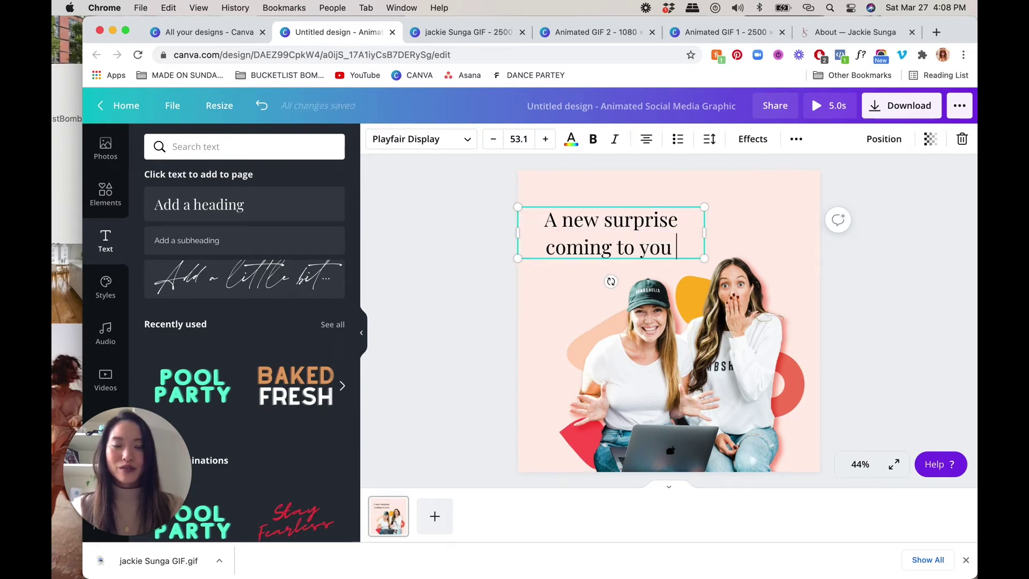
{"action": "type", "text": "..."}
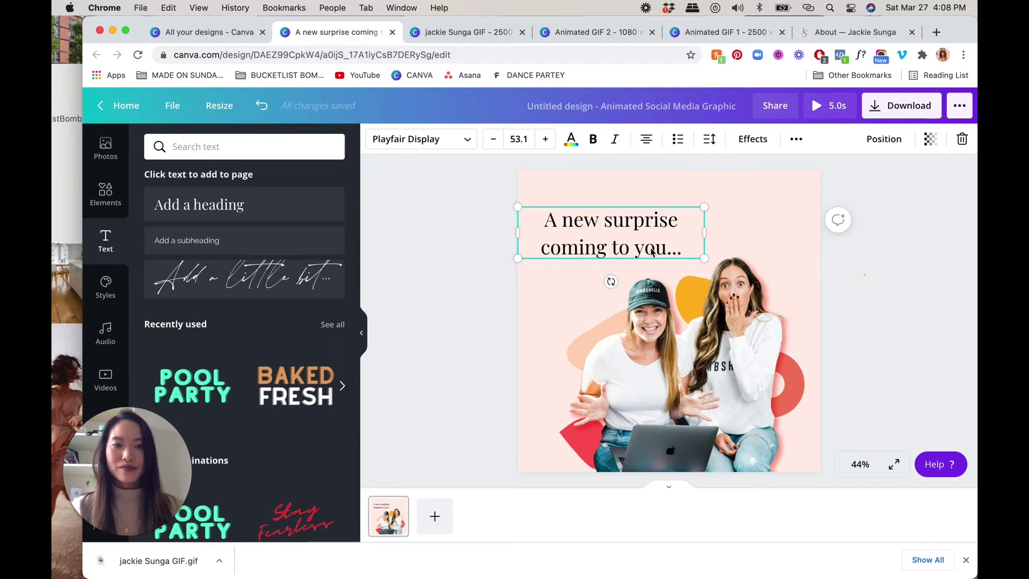
{"action": "left_click_drag", "start_coordinate": [652, 252], "coordinate": [646, 233]}
Step: Colour the headline red and nudge it slightly up and left
{"action": "left_click", "coordinate": [569, 141]}
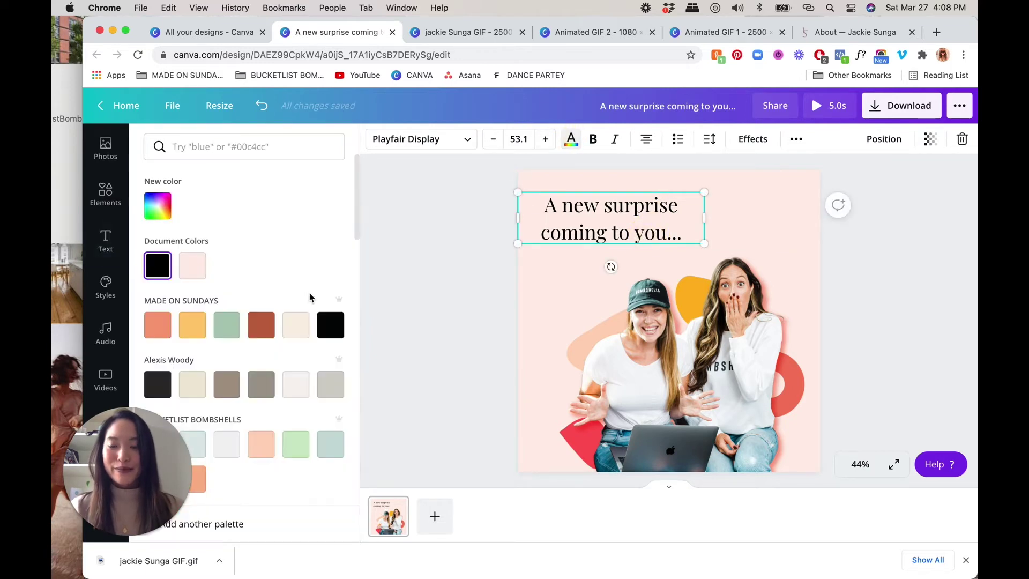
{"action": "scroll", "coordinate": [301, 295], "scroll_direction": "down", "scroll_amount": 5}
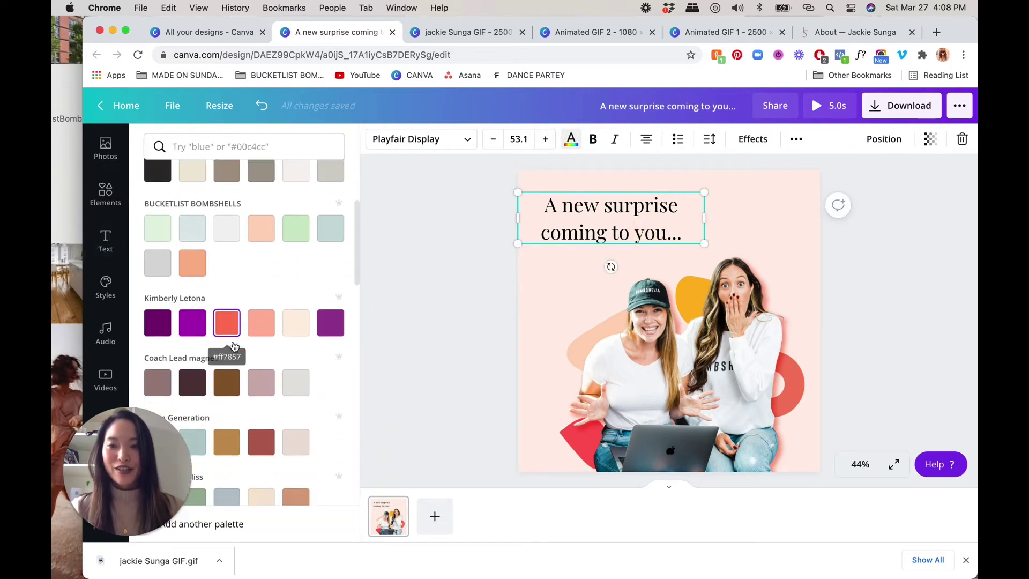
{"action": "scroll", "coordinate": [242, 335], "scroll_direction": "down", "scroll_amount": 8}
{"action": "scroll", "coordinate": [234, 345], "scroll_direction": "down", "scroll_amount": 5}
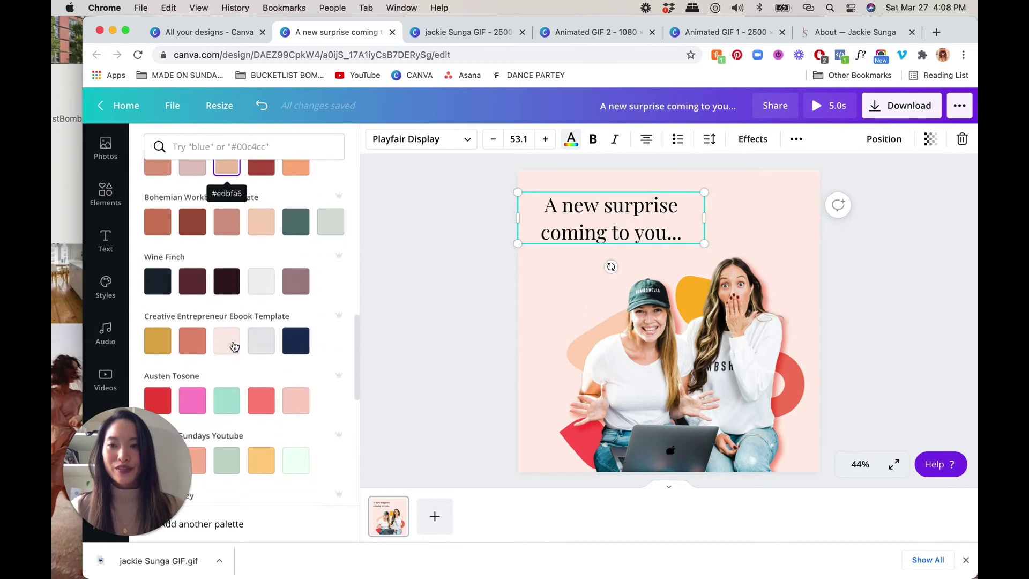
{"action": "left_click", "coordinate": [164, 395]}
{"action": "key", "text": "Escape"}
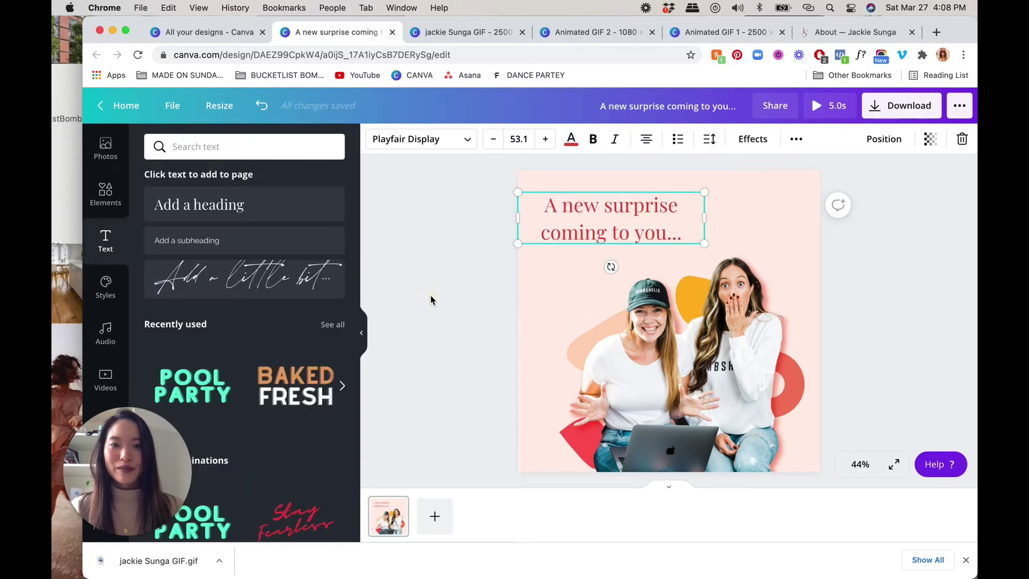
{"action": "left_click", "coordinate": [436, 265]}
{"action": "left_click_drag", "start_coordinate": [603, 241], "coordinate": [590, 227]}
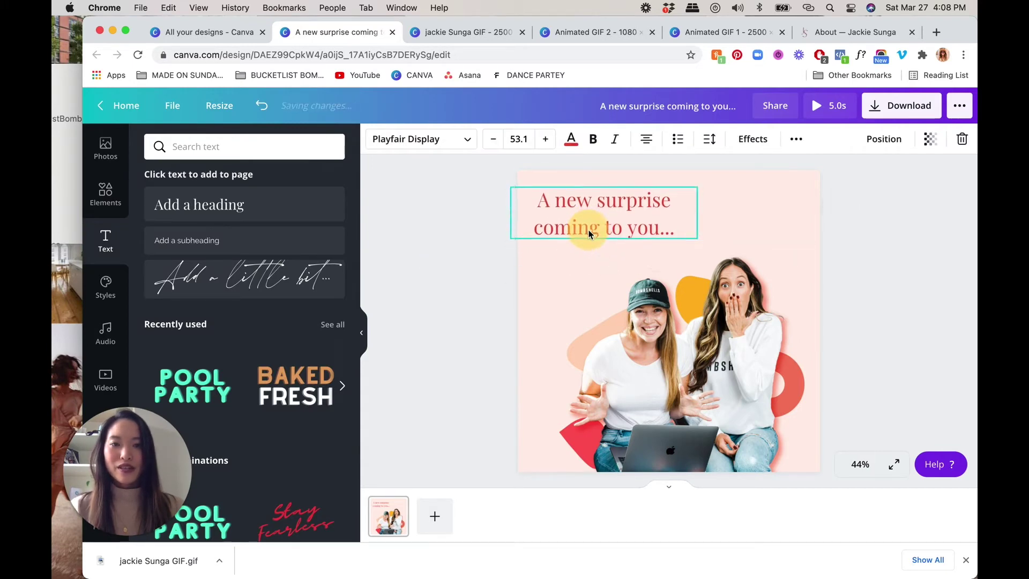
Step: Add a subheading reading 'THIS FRIDAY!' at about size 36 below the headline
{"action": "left_click", "coordinate": [447, 252]}
{"action": "left_click", "coordinate": [208, 241]}
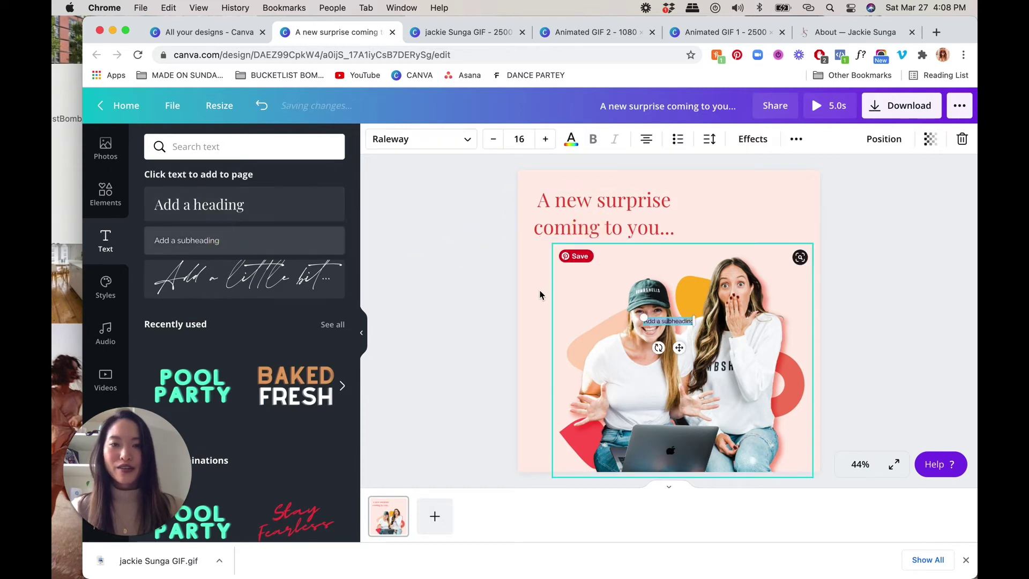
{"action": "left_click_drag", "start_coordinate": [692, 327], "coordinate": [753, 343]}
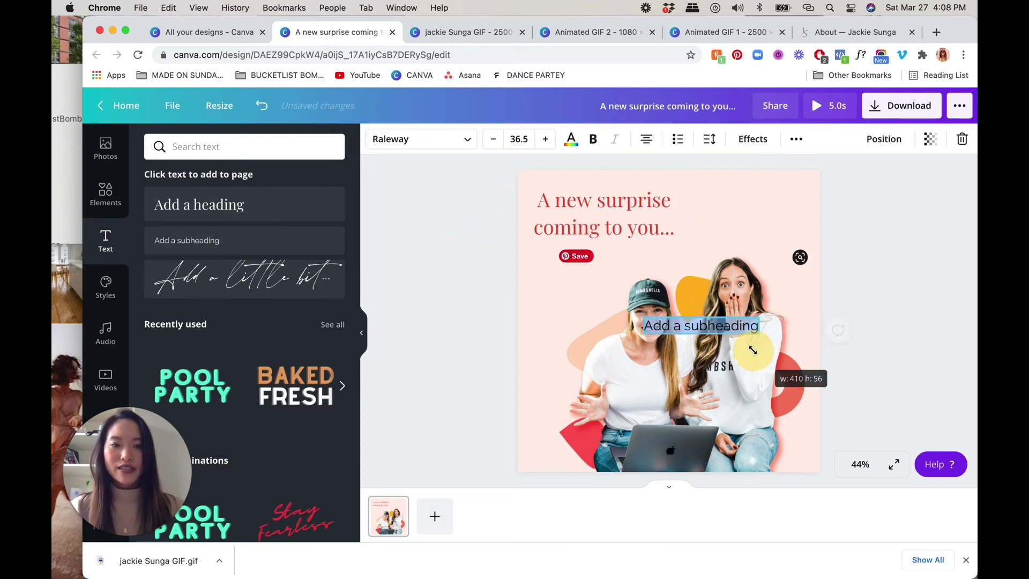
{"action": "type", "text": "THIS"}
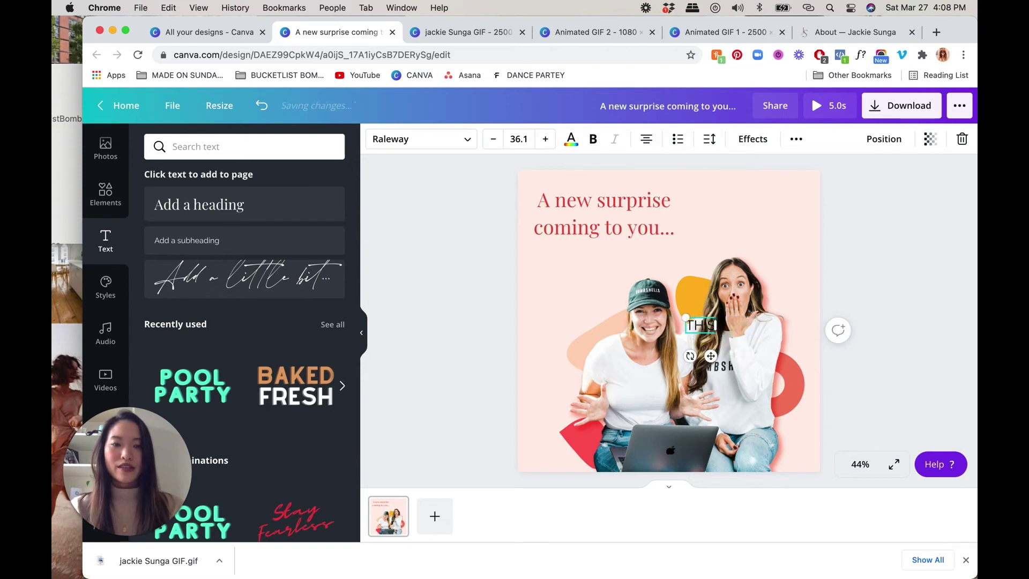
{"action": "type", "text": " FRIDAY!"}
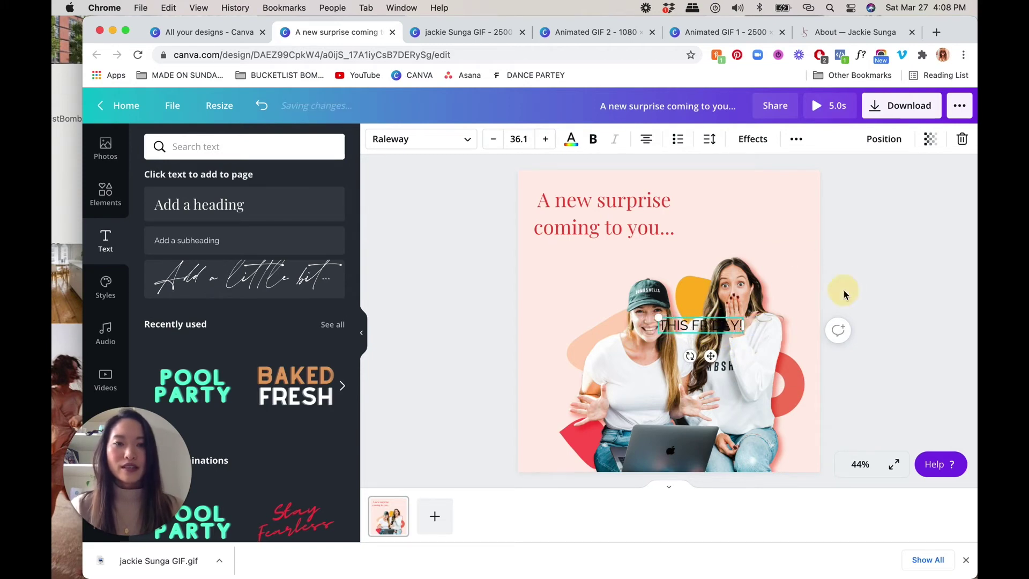
{"action": "left_click", "coordinate": [757, 311]}
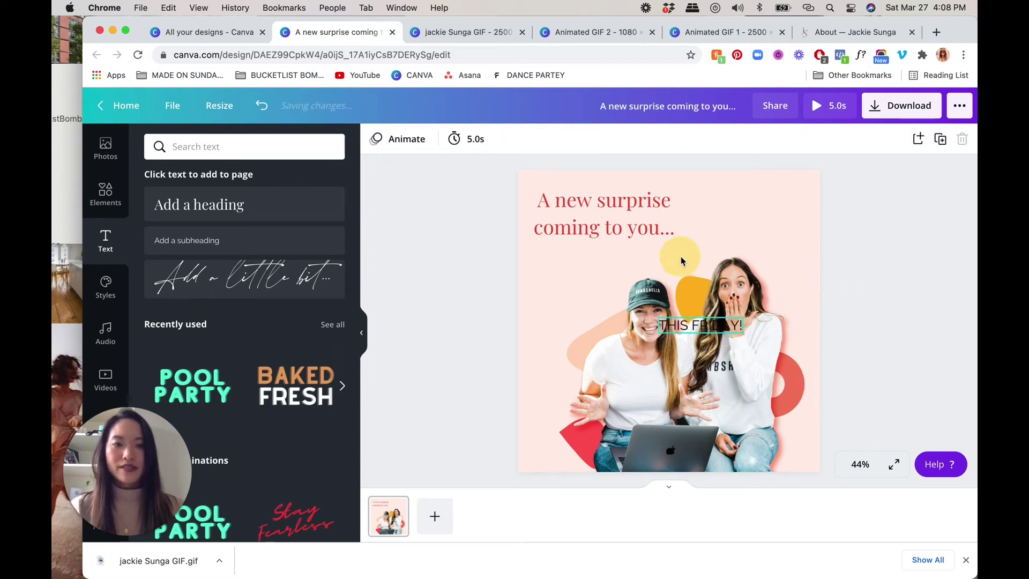
{"action": "left_click_drag", "start_coordinate": [681, 257], "coordinate": [679, 259]}
Step: Make THIS FRIDAY! bold with wider letter spacing
{"action": "left_click", "coordinate": [591, 139]}
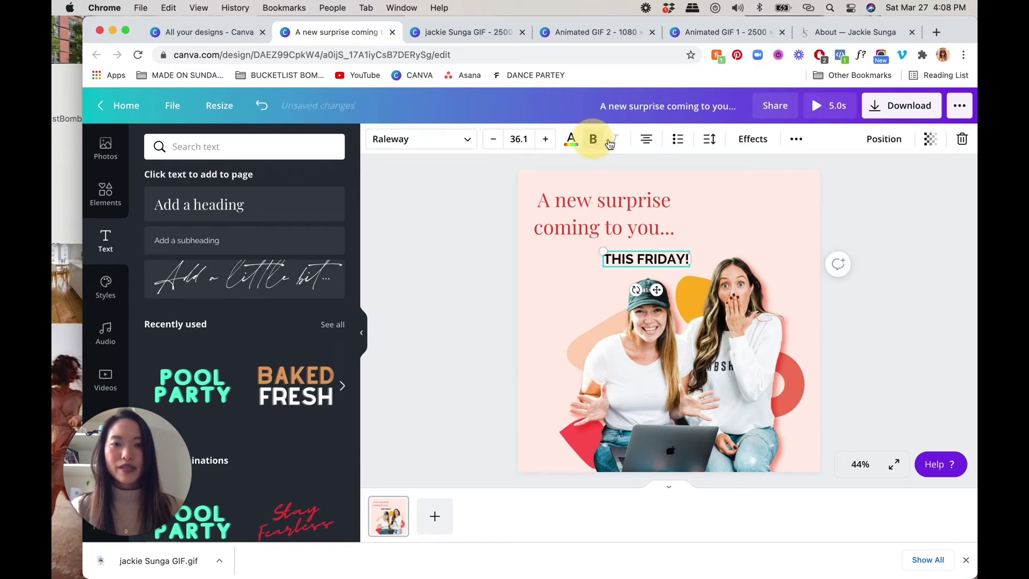
{"action": "left_click", "coordinate": [710, 141]}
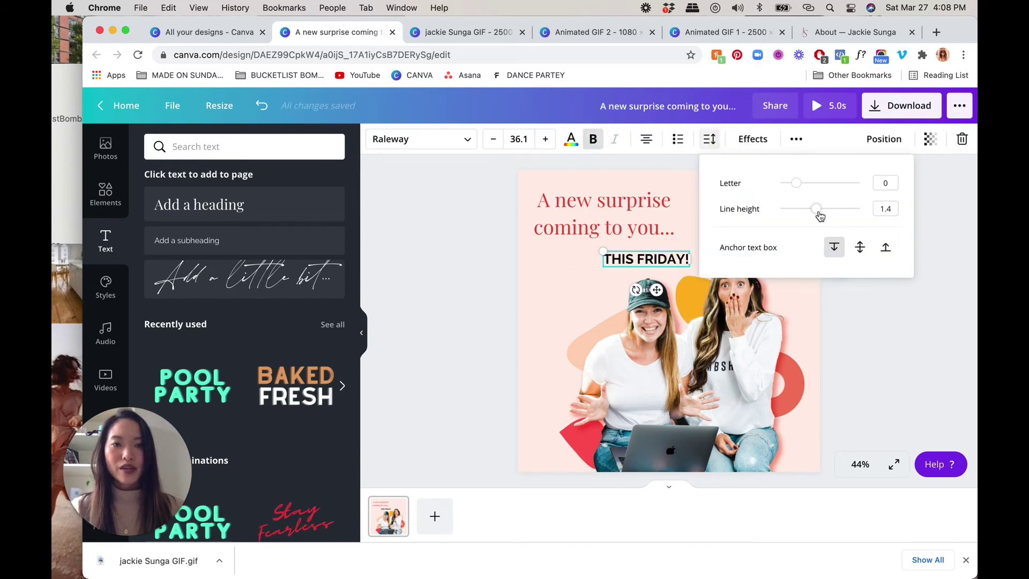
{"action": "left_click_drag", "start_coordinate": [796, 183], "coordinate": [819, 187]}
{"action": "left_click", "coordinate": [874, 341]}
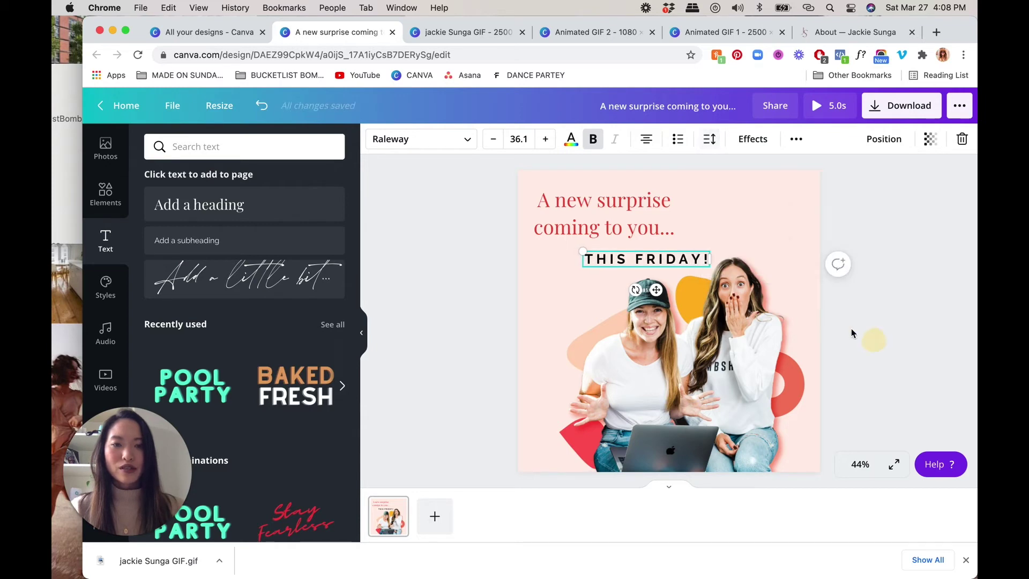
{"action": "left_click_drag", "start_coordinate": [689, 260], "coordinate": [692, 253]}
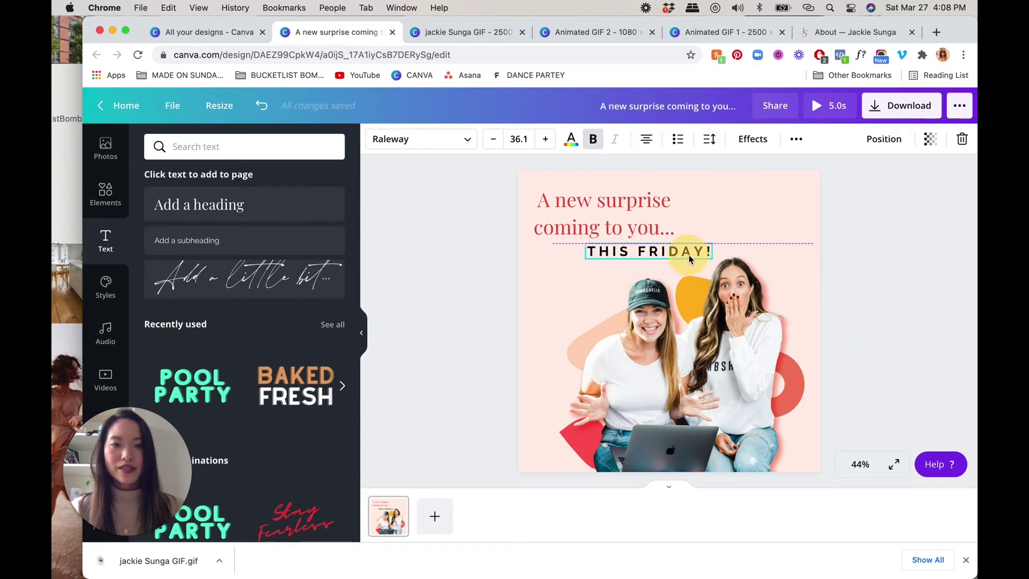
Step: Colour THIS FRIDAY! red and nudge it slightly down
{"action": "left_click", "coordinate": [572, 140]}
{"action": "scroll", "coordinate": [283, 284], "scroll_direction": "down", "scroll_amount": 2}
{"action": "scroll", "coordinate": [283, 285], "scroll_direction": "down", "scroll_amount": 10}
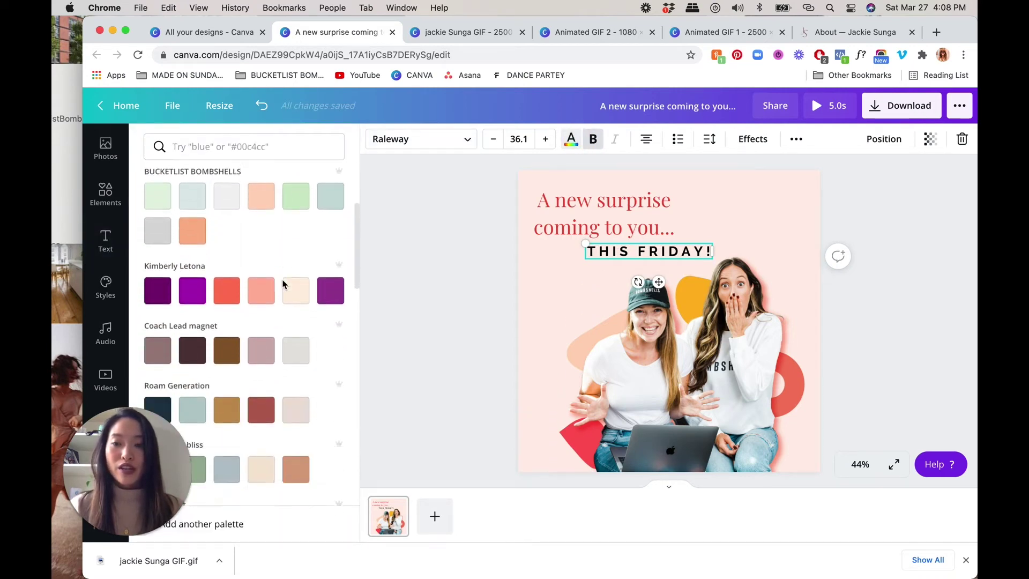
{"action": "scroll", "coordinate": [284, 283], "scroll_direction": "down", "scroll_amount": 1}
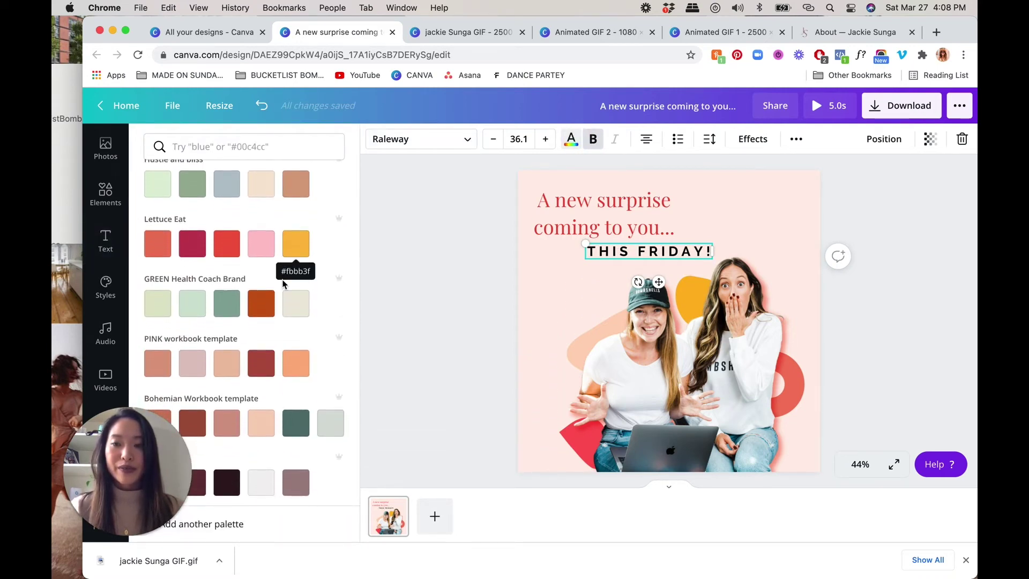
{"action": "left_click", "coordinate": [227, 244]}
{"action": "left_click", "coordinate": [585, 255]}
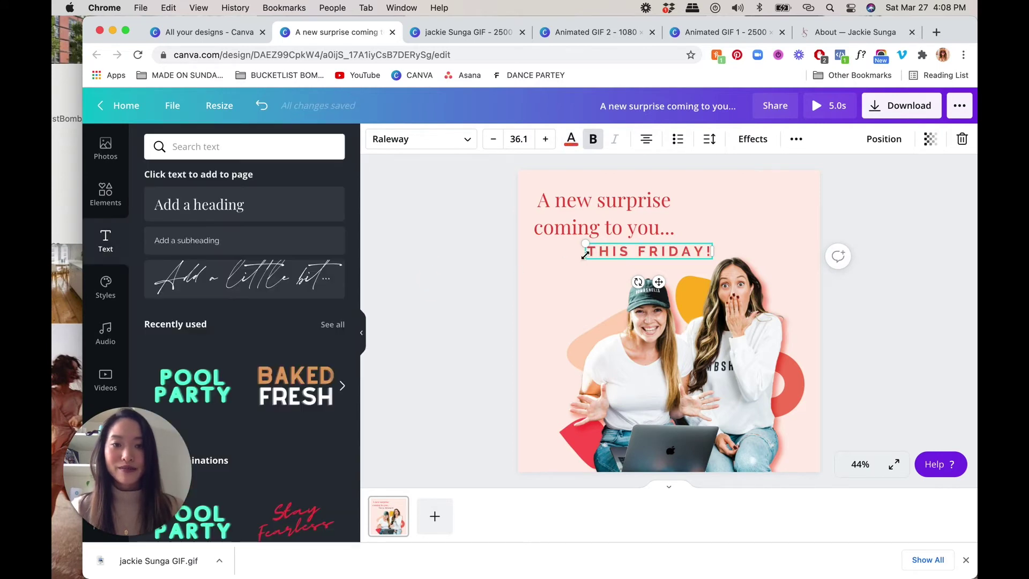
{"action": "left_click_drag", "start_coordinate": [663, 251], "coordinate": [664, 254]}
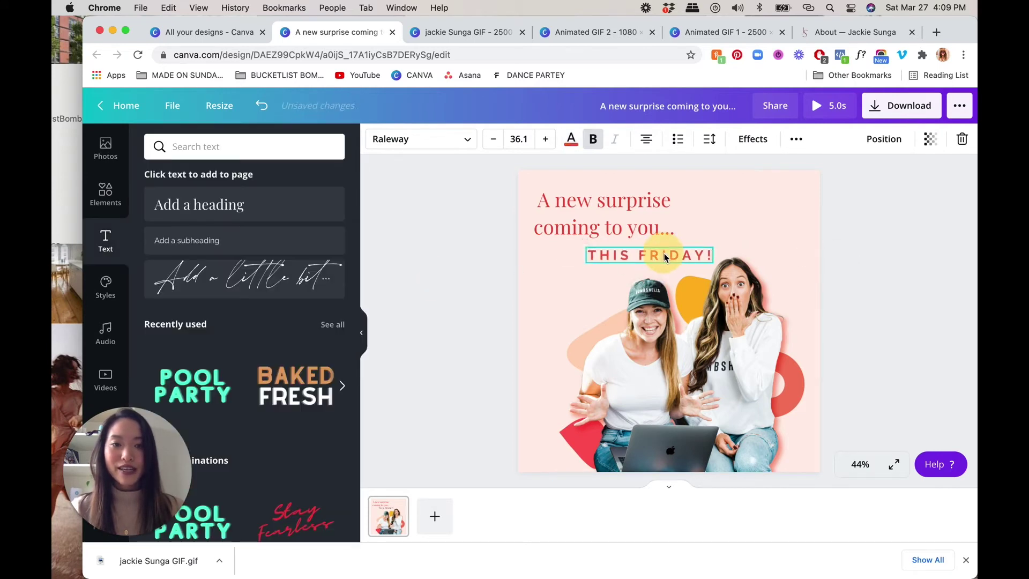
{"action": "left_click", "coordinate": [895, 323]}
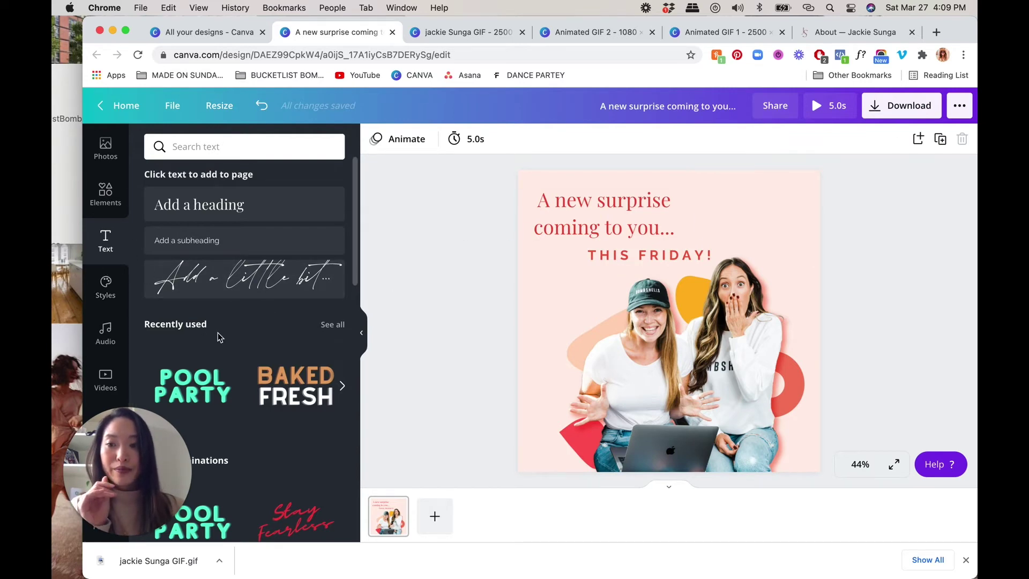
Step: From the How to create Animated GIFs folder, add a small red ring and yellow blob as confetti
{"action": "left_click_drag", "start_coordinate": [127, 472], "coordinate": [390, 466]}
{"action": "left_click", "coordinate": [107, 470]}
{"action": "scroll", "coordinate": [225, 375], "scroll_direction": "down", "scroll_amount": 5}
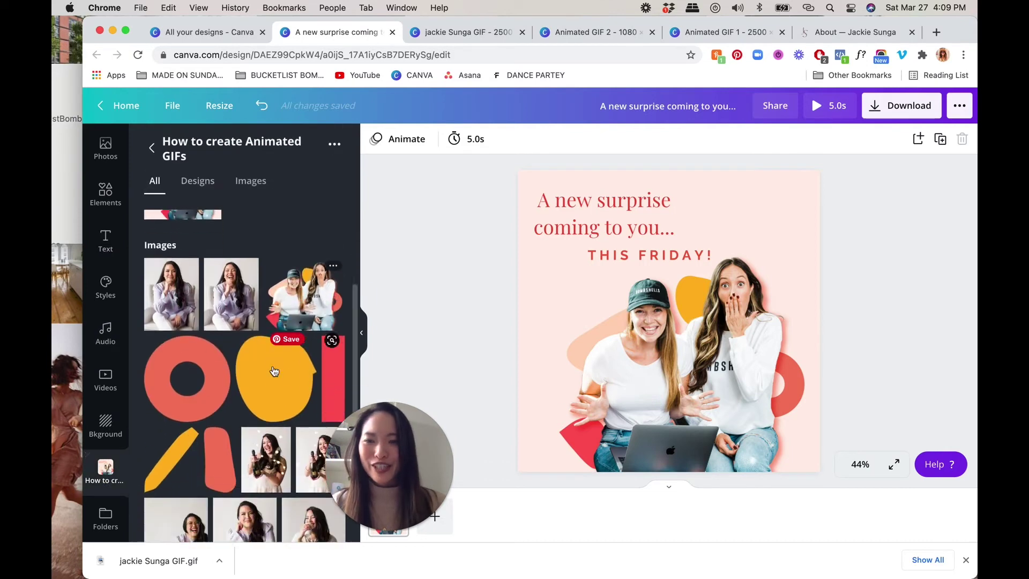
{"action": "left_click_drag", "start_coordinate": [616, 291], "coordinate": [669, 321]}
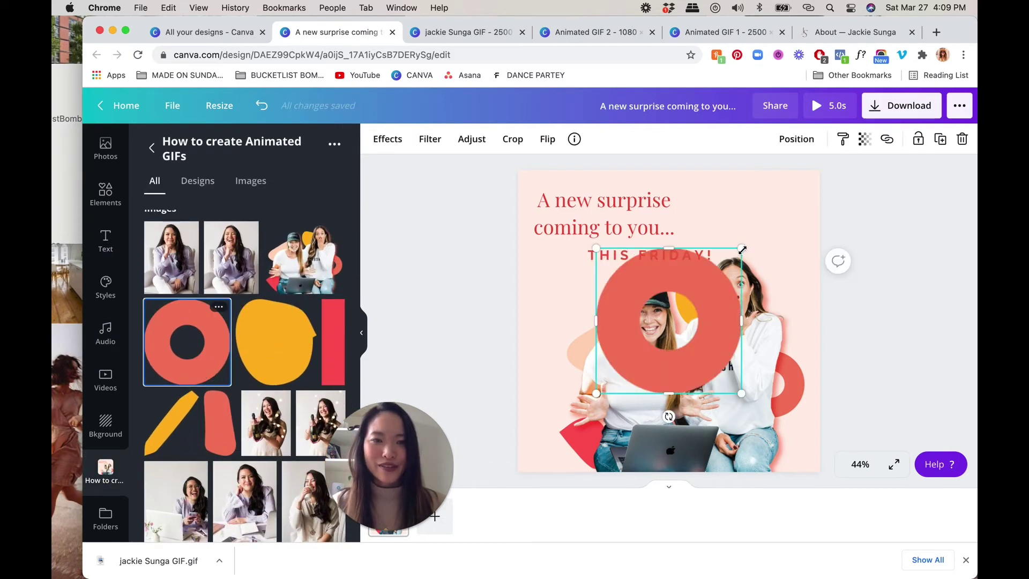
{"action": "left_click_drag", "start_coordinate": [601, 345], "coordinate": [554, 316]}
{"action": "left_click", "coordinate": [277, 354]}
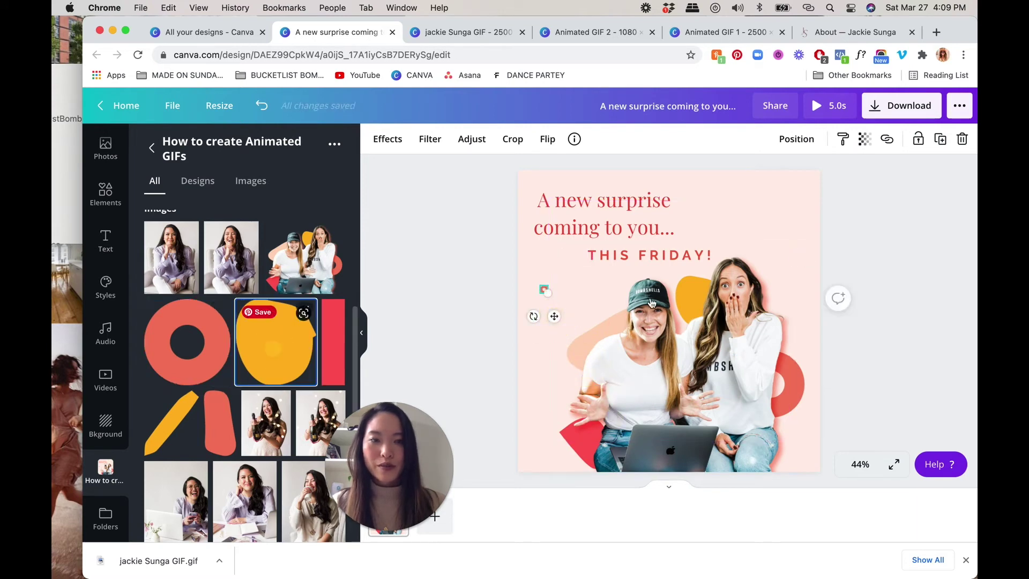
{"action": "left_click_drag", "start_coordinate": [735, 249], "coordinate": [763, 227]}
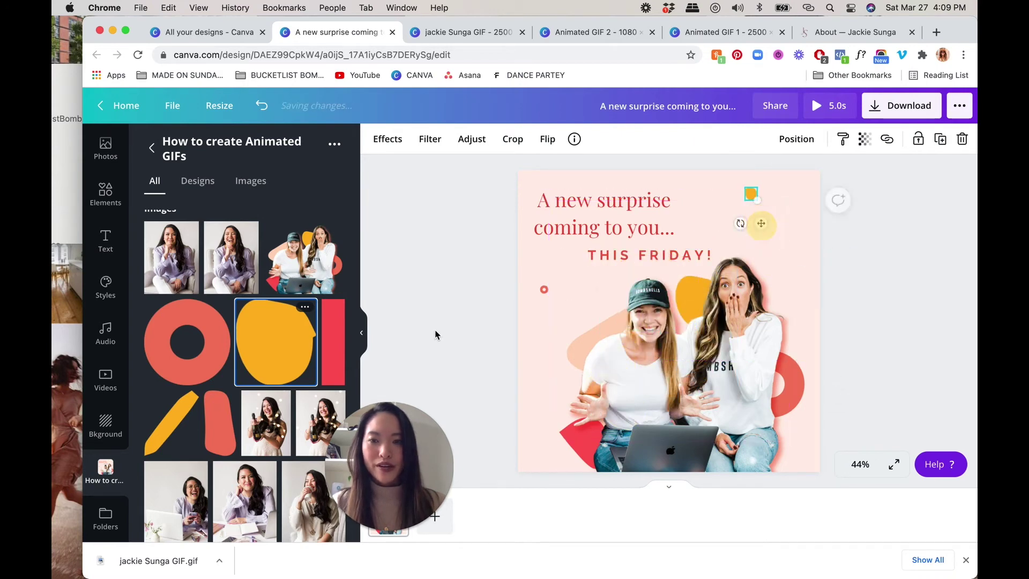
Step: Add a small red bar, red rounded sliver and yellow pencil piece as more confetti
{"action": "left_click", "coordinate": [333, 344]}
{"action": "left_click_drag", "start_coordinate": [689, 395], "coordinate": [822, 268]}
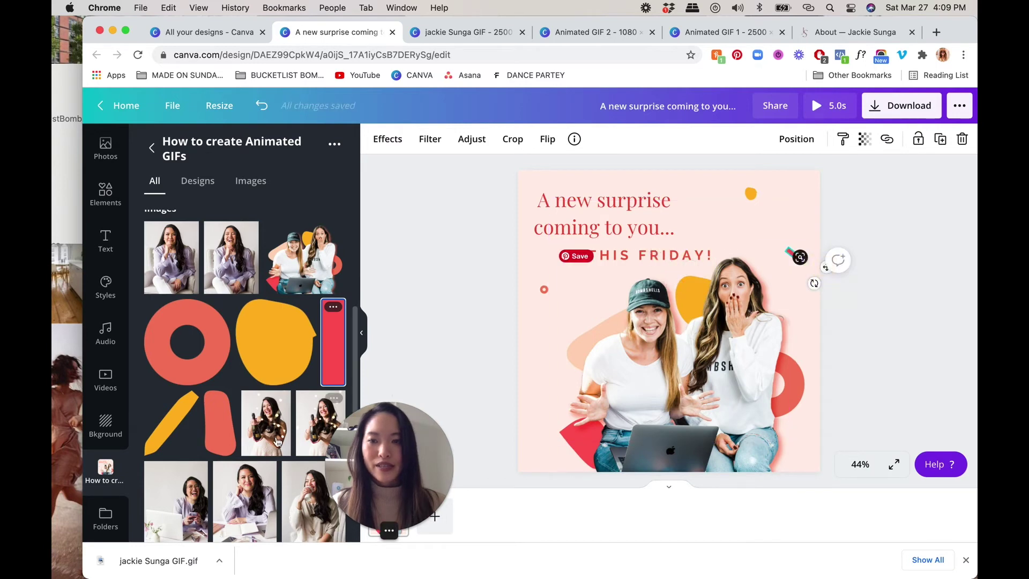
{"action": "left_click", "coordinate": [220, 423]}
{"action": "left_click_drag", "start_coordinate": [703, 394], "coordinate": [547, 381]}
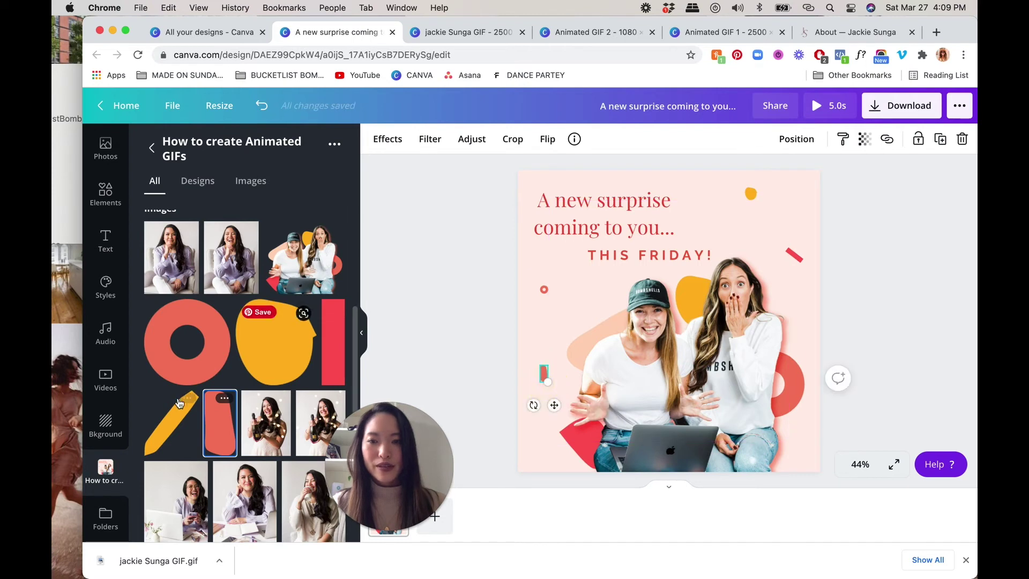
{"action": "left_click", "coordinate": [184, 397]}
{"action": "mouse_move", "coordinate": [612, 392]}
{"action": "left_mouse_down"}
{"action": "mouse_move", "coordinate": [697, 278]}
{"action": "mouse_move", "coordinate": [718, 266]}
{"action": "mouse_move", "coordinate": [732, 290]}
{"action": "mouse_move", "coordinate": [744, 266]}
{"action": "left_mouse_up"}
Step: Move THIS FRIDAY! a little lower beneath the headline
{"action": "left_click", "coordinate": [778, 193]}
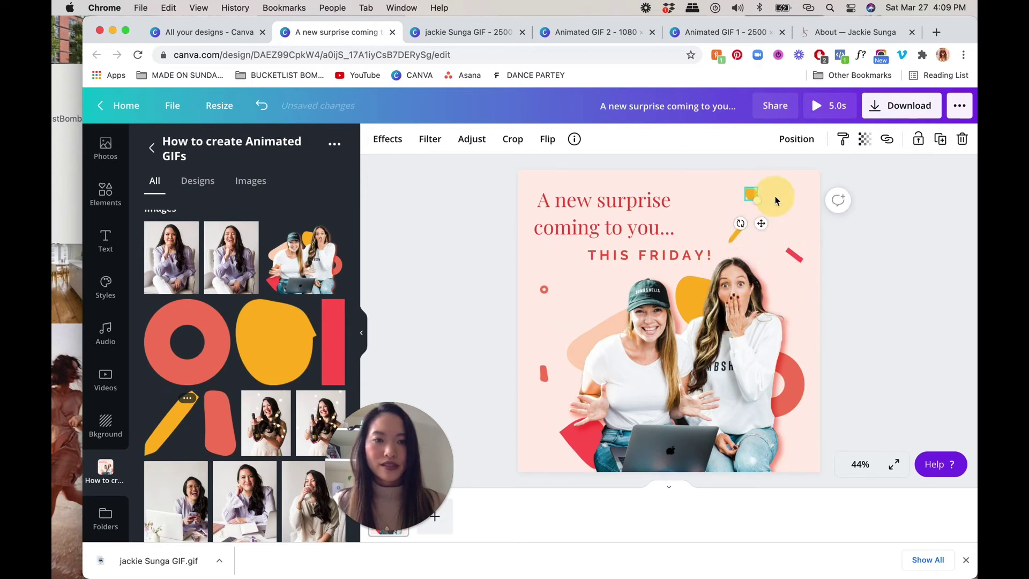
{"action": "left_click", "coordinate": [904, 294]}
{"action": "left_click", "coordinate": [671, 261]}
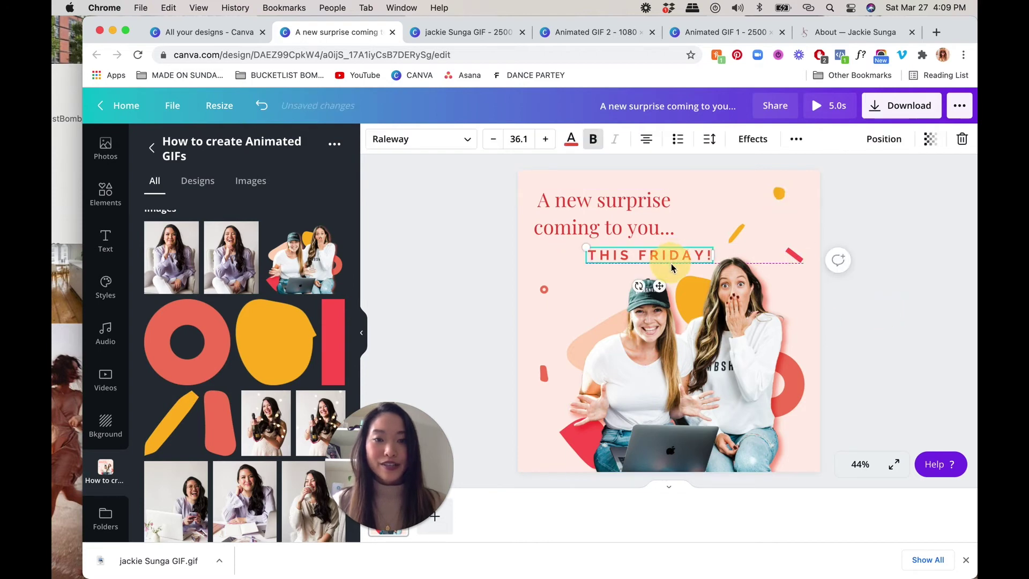
{"action": "left_click_drag", "start_coordinate": [671, 265], "coordinate": [671, 266]}
{"action": "left_click_drag", "start_coordinate": [429, 444], "coordinate": [199, 420]}
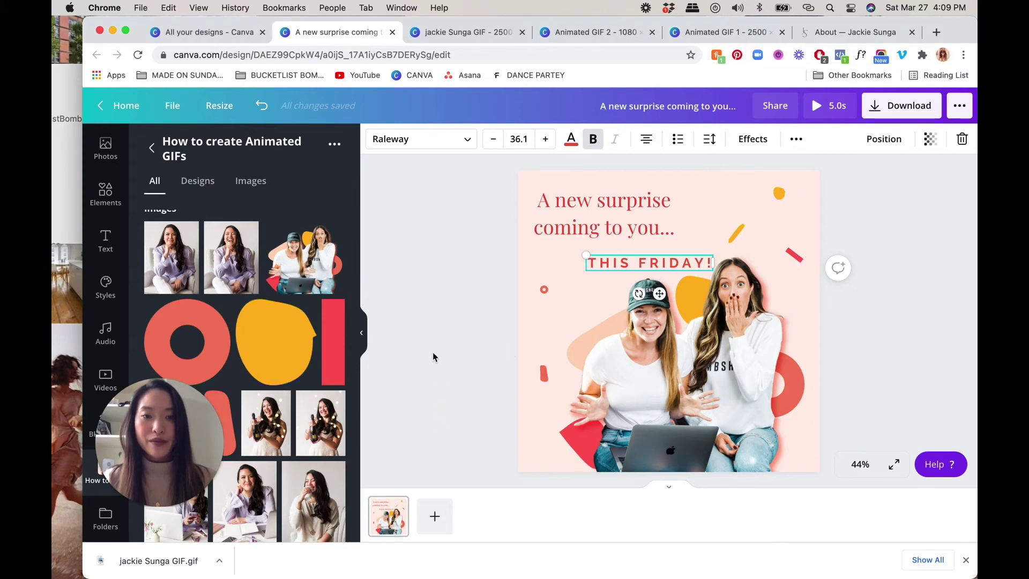
{"action": "left_click", "coordinate": [415, 351]}
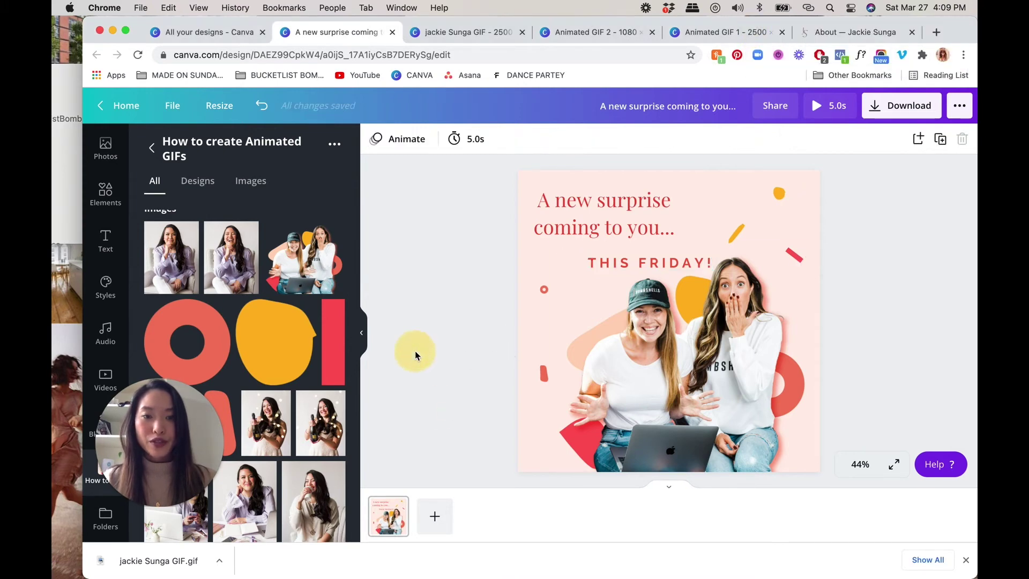
Step: Duplicate the first page into an identical second page
{"action": "left_click", "coordinate": [397, 507]}
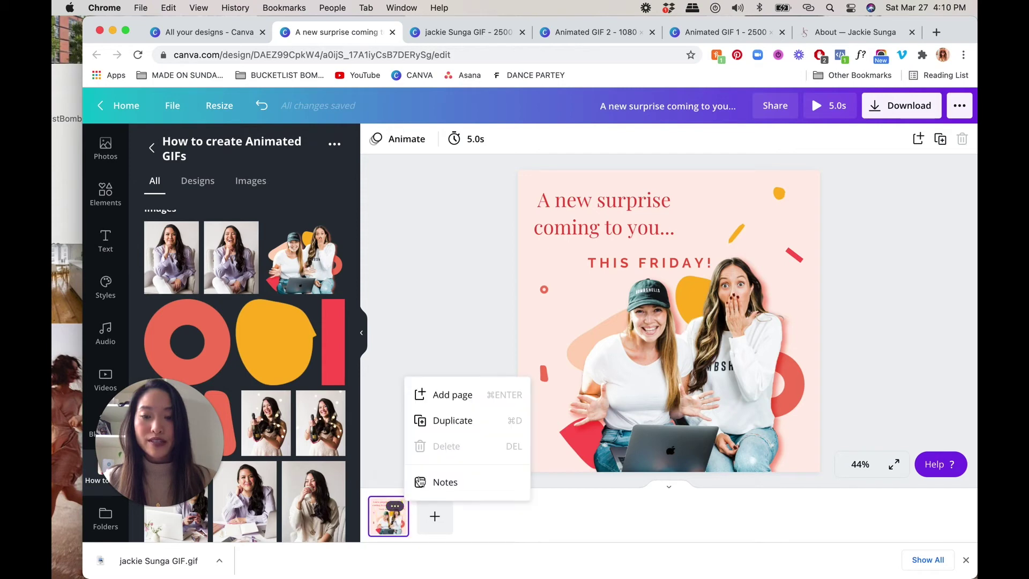
{"action": "left_click", "coordinate": [458, 423]}
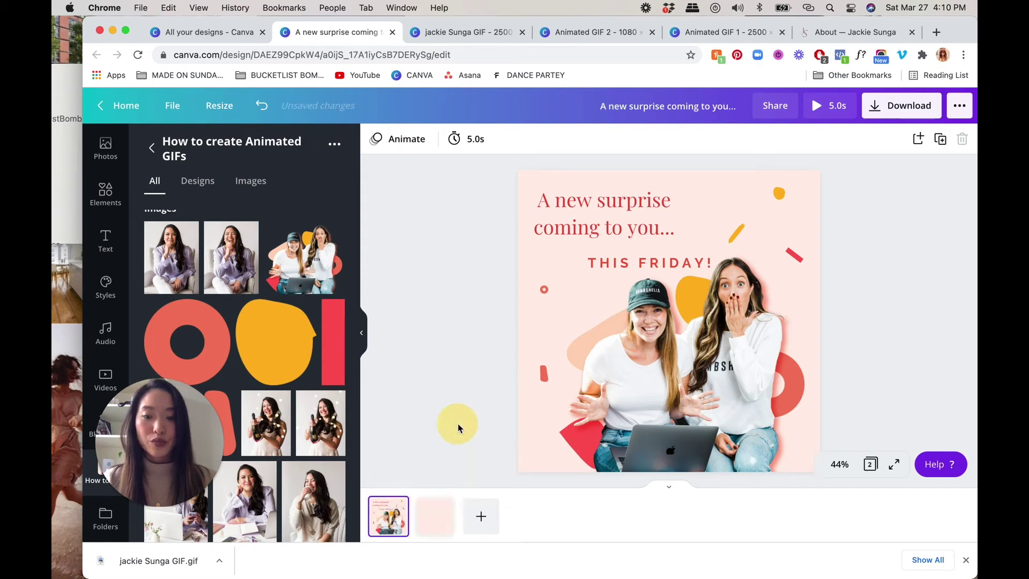
{"action": "left_click", "coordinate": [450, 328]}
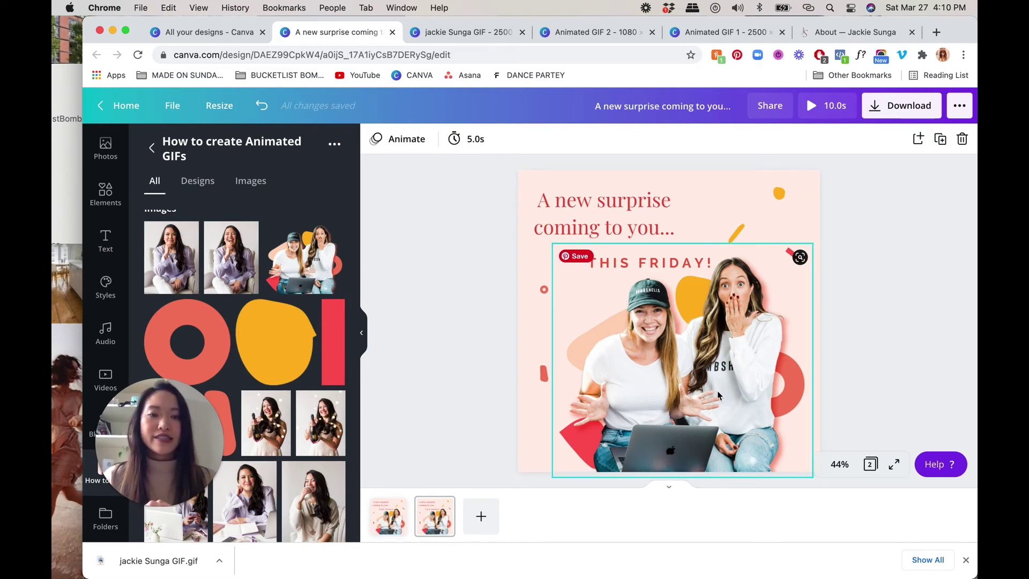
{"action": "left_click", "coordinate": [607, 205]}
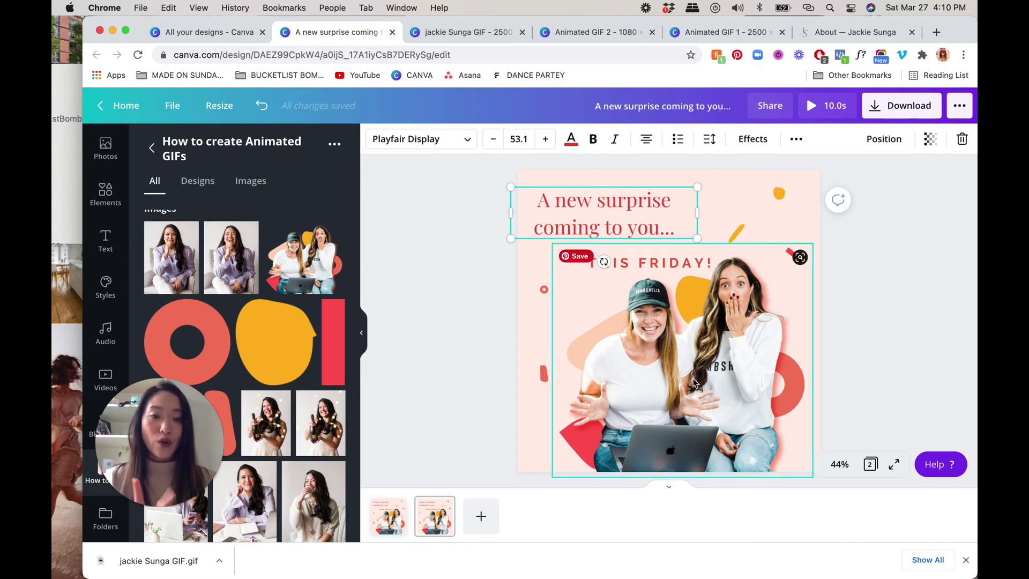
{"action": "key", "text": "Escape"}
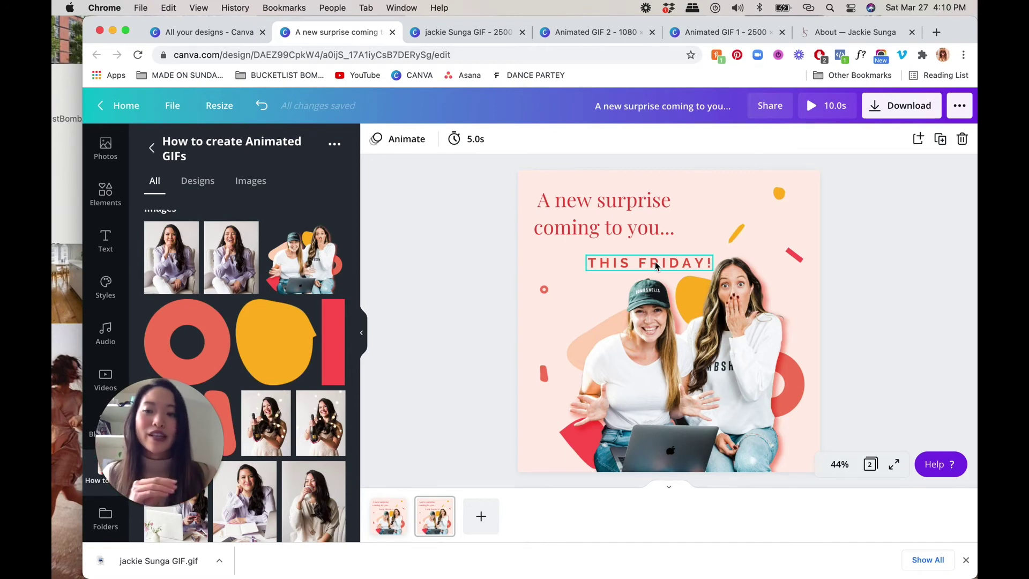
Step: Turn THIS FRIDAY! yellow on the second page
{"action": "left_click", "coordinate": [674, 263]}
{"action": "left_click", "coordinate": [571, 142]}
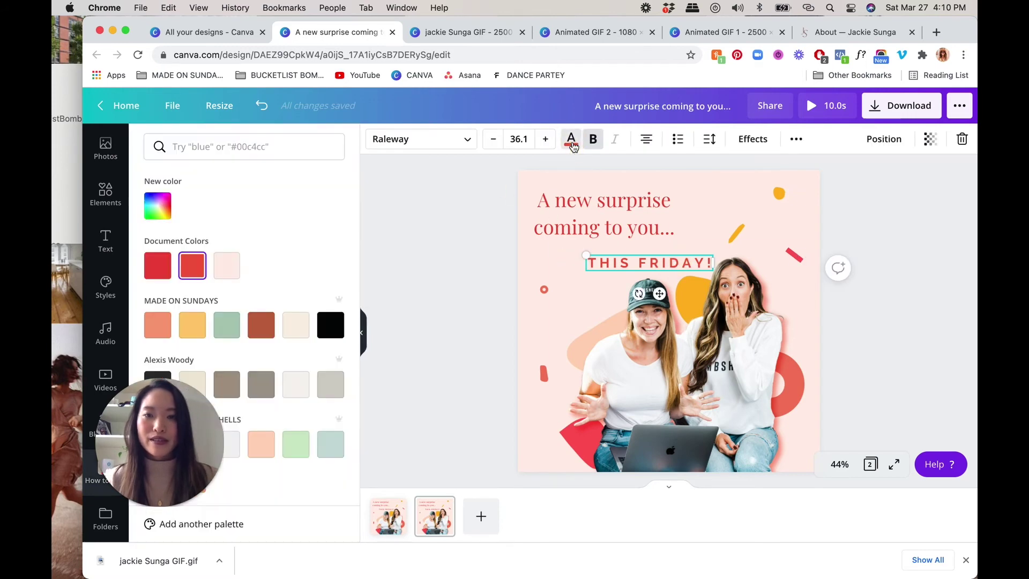
{"action": "scroll", "coordinate": [233, 302], "scroll_direction": "down", "scroll_amount": 1}
{"action": "left_click", "coordinate": [196, 310]}
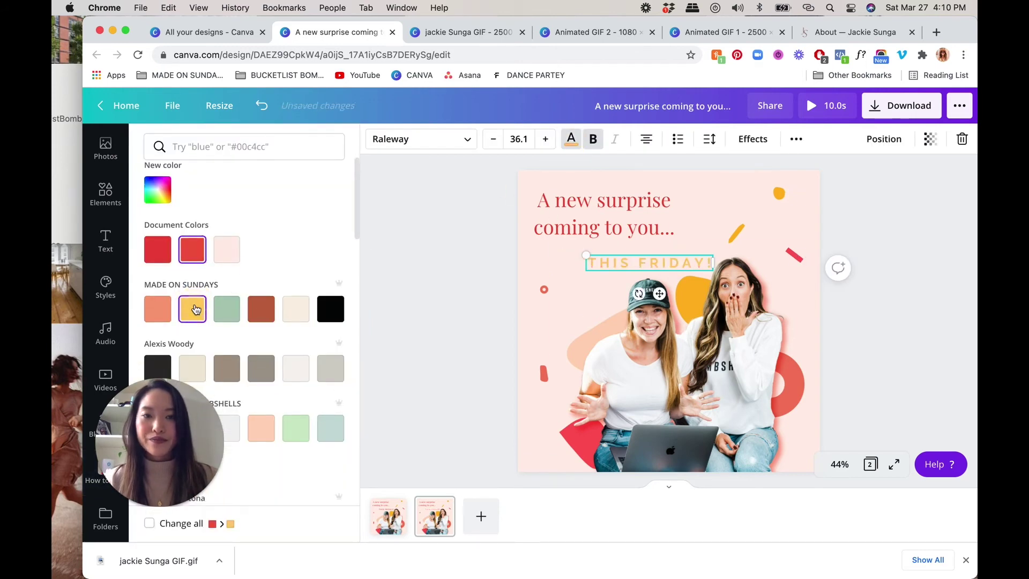
{"action": "scroll", "coordinate": [244, 310], "scroll_direction": "down", "scroll_amount": 15}
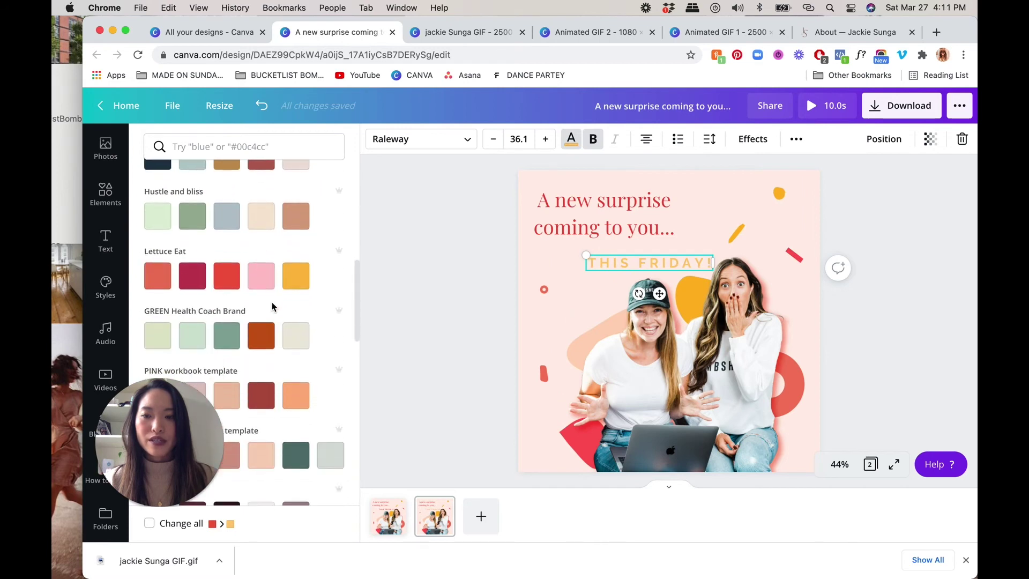
{"action": "left_click", "coordinate": [400, 286]}
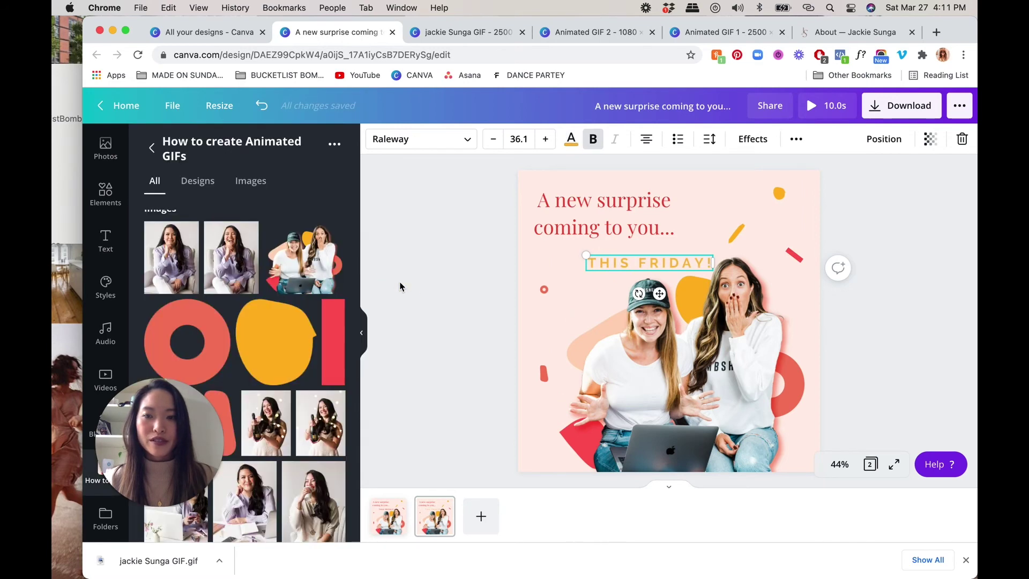
{"action": "left_click", "coordinate": [413, 293]}
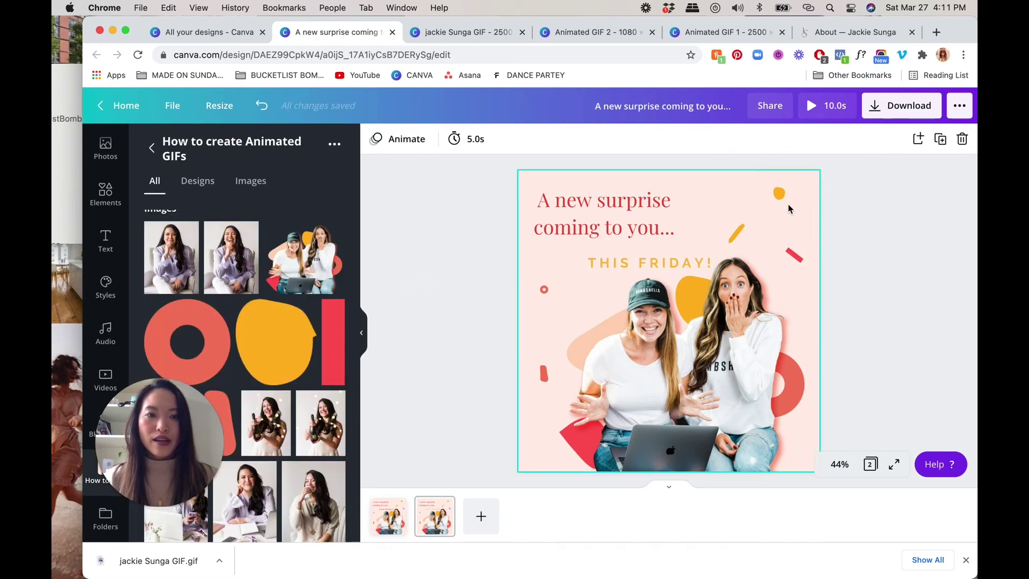
Step: Reposition the yellow dot, yellow and pink slashes, red circle and red pill
{"action": "left_click_drag", "start_coordinate": [780, 194], "coordinate": [807, 212]}
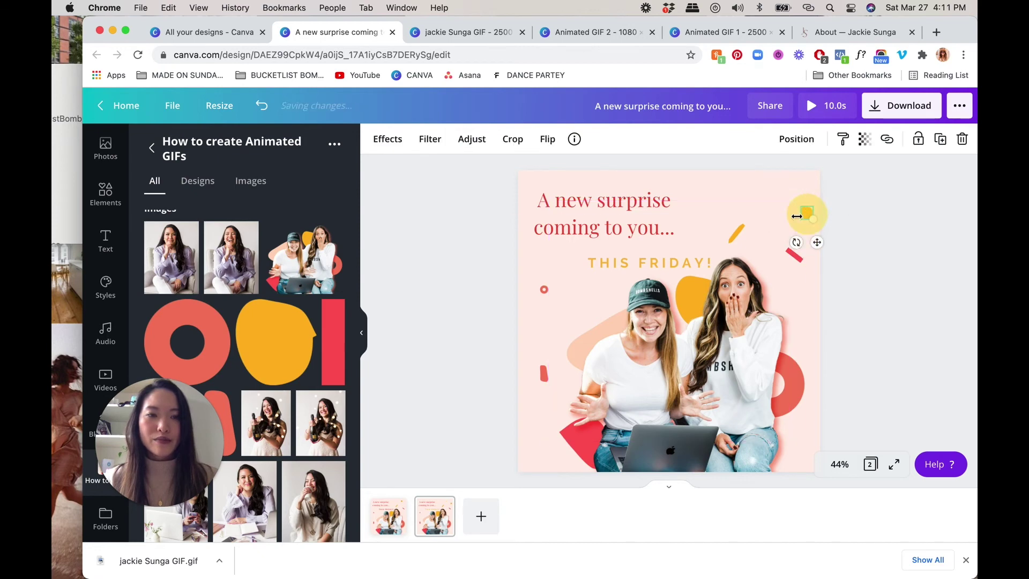
{"action": "left_click", "coordinate": [737, 233]}
{"action": "left_click_drag", "start_coordinate": [740, 186], "coordinate": [739, 185]}
{"action": "left_click_drag", "start_coordinate": [794, 254], "coordinate": [800, 299]}
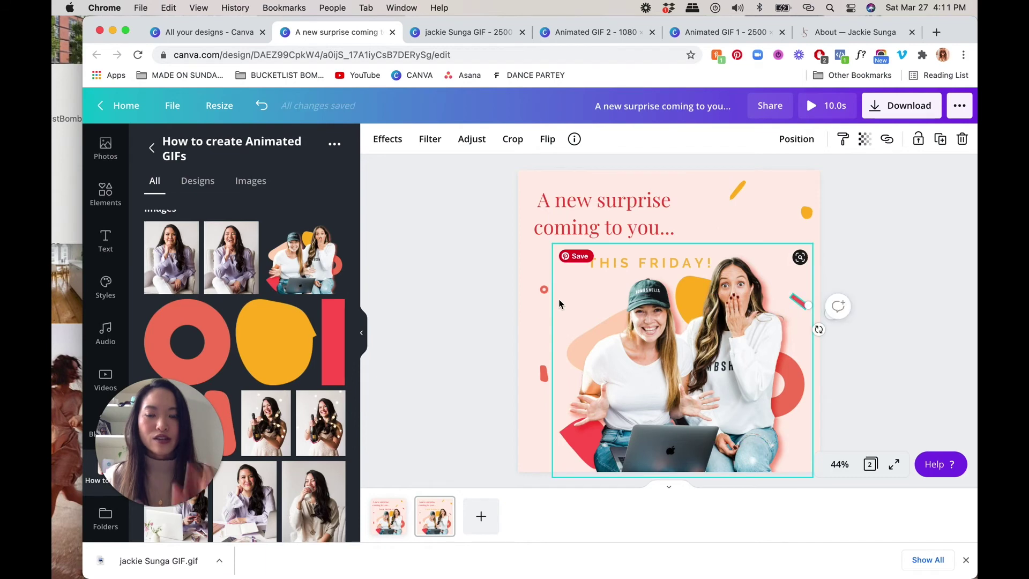
{"action": "left_click_drag", "start_coordinate": [548, 291], "coordinate": [604, 306]}
{"action": "left_click_drag", "start_coordinate": [541, 377], "coordinate": [542, 343]}
{"action": "left_click", "coordinate": [885, 289]}
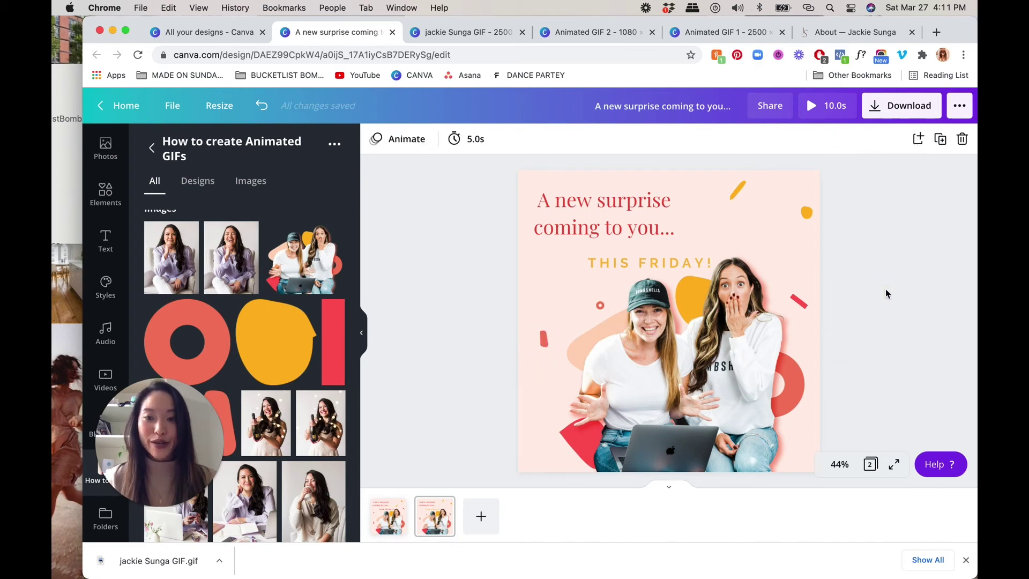
{"action": "left_click", "coordinate": [381, 510]}
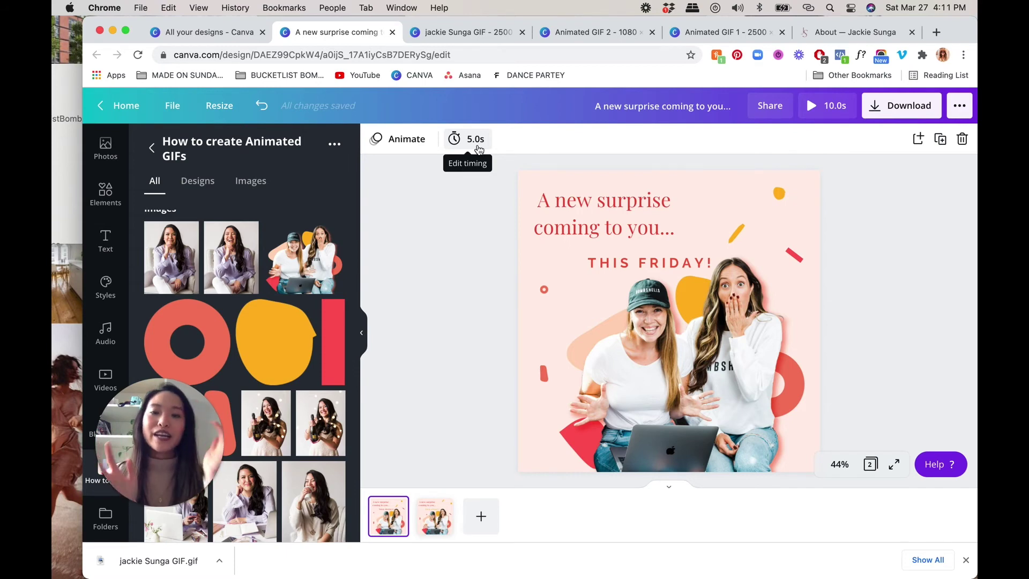
Step: Set the duration of page 1 and page 2 to 0.5 seconds each
{"action": "left_click", "coordinate": [478, 140]}
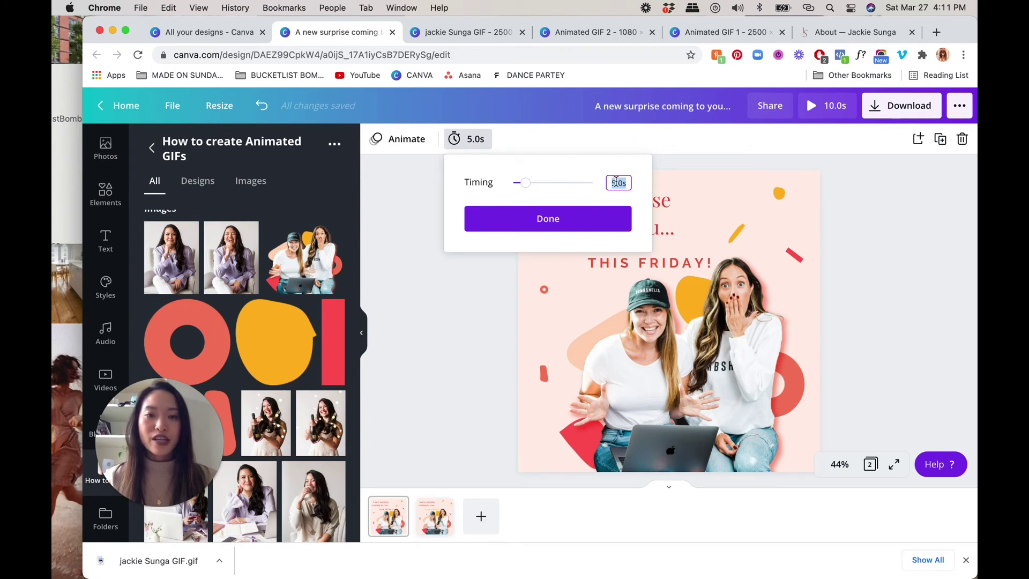
{"action": "type", "text": "0.5"}
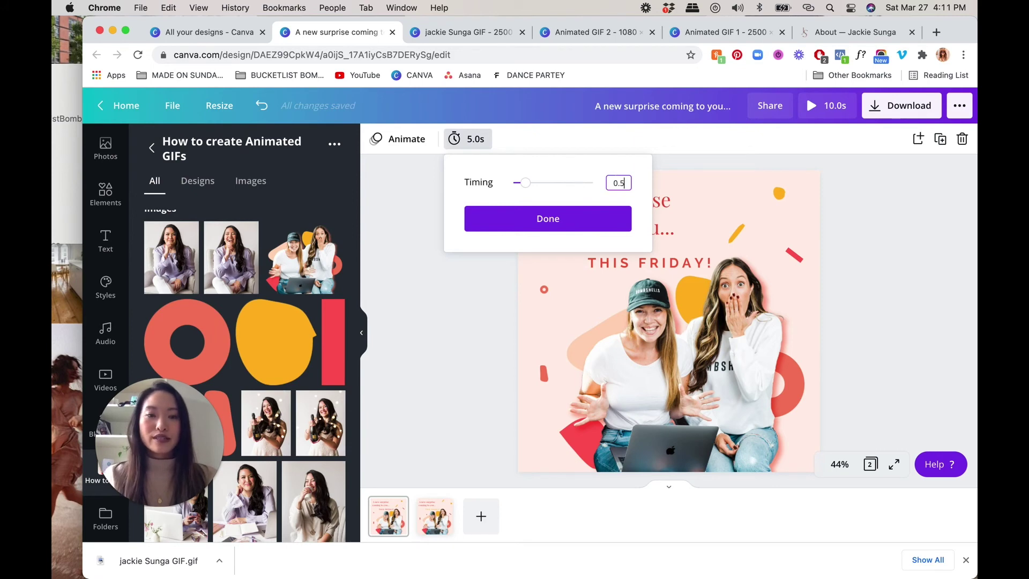
{"action": "left_click", "coordinate": [586, 222]}
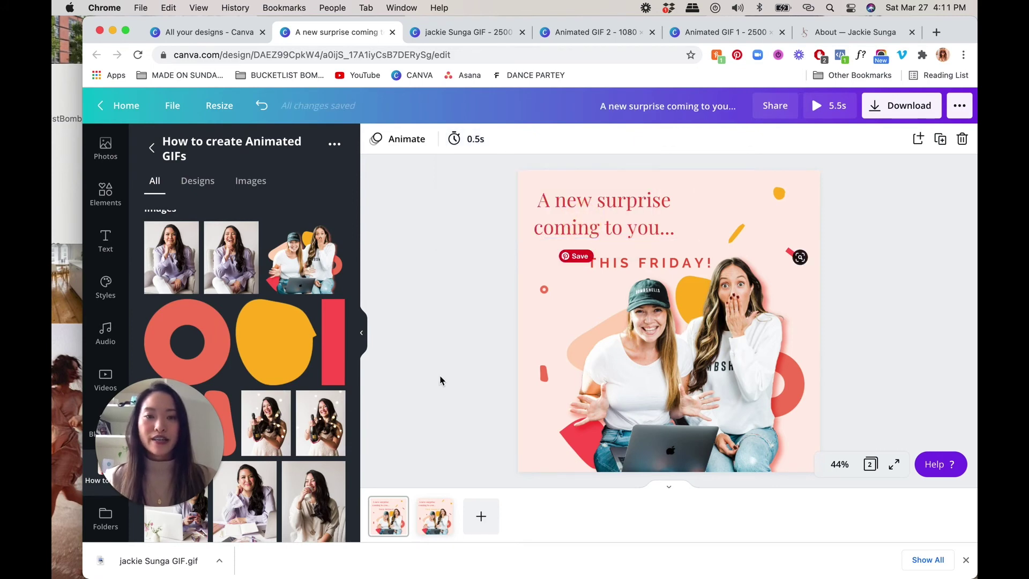
{"action": "left_click", "coordinate": [433, 517]}
{"action": "left_click", "coordinate": [465, 139]}
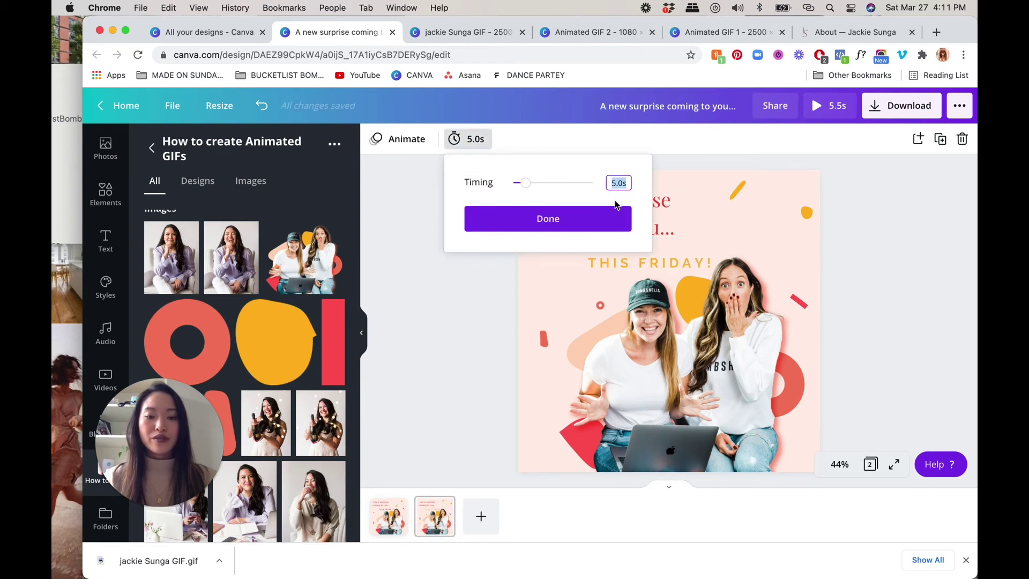
{"action": "type", "text": "0.5"}
{"action": "left_click", "coordinate": [592, 230]}
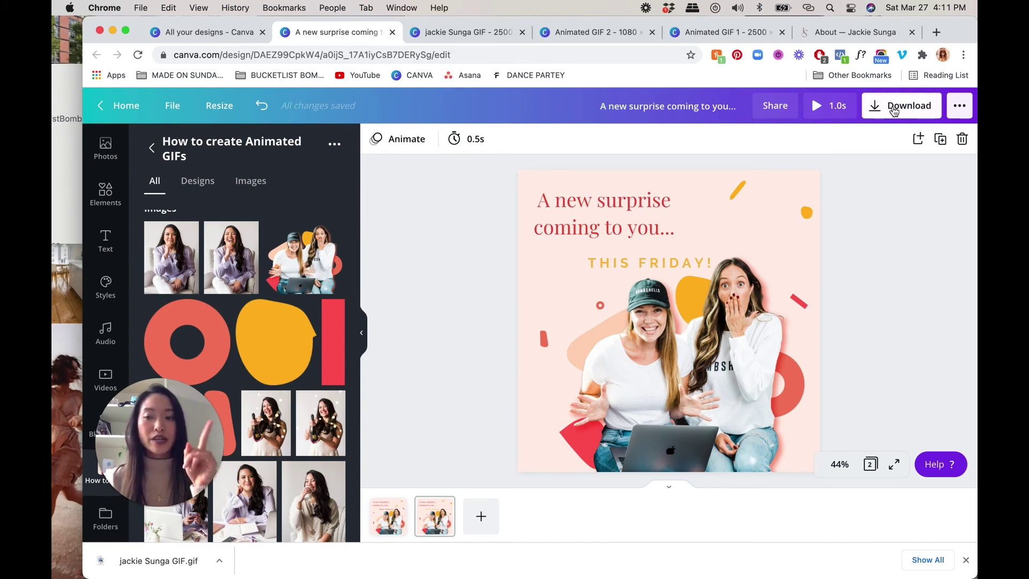
Step: Download the design with the file type changed from PNG to GIF
{"action": "left_click", "coordinate": [894, 110]}
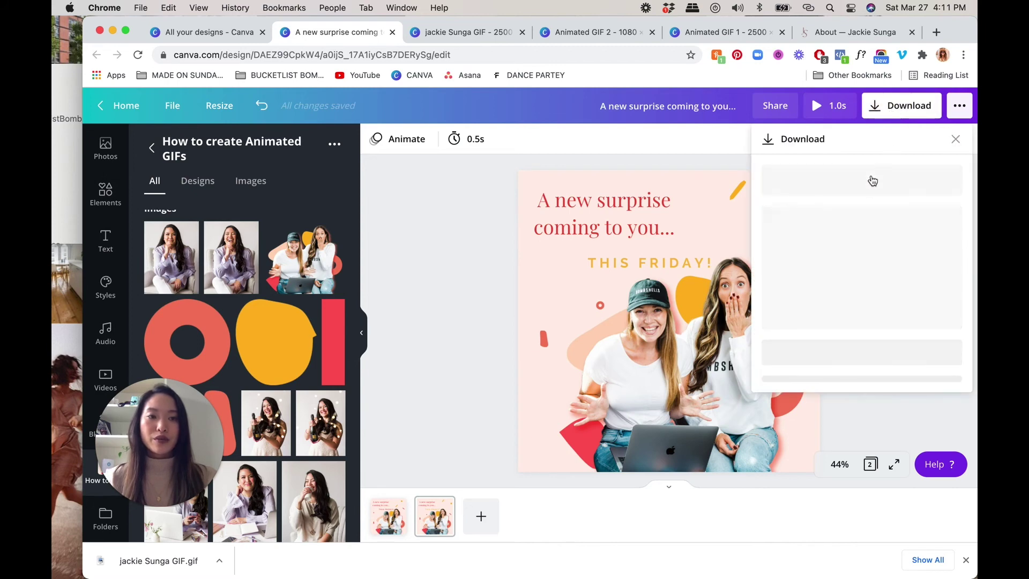
{"action": "left_click", "coordinate": [863, 197]}
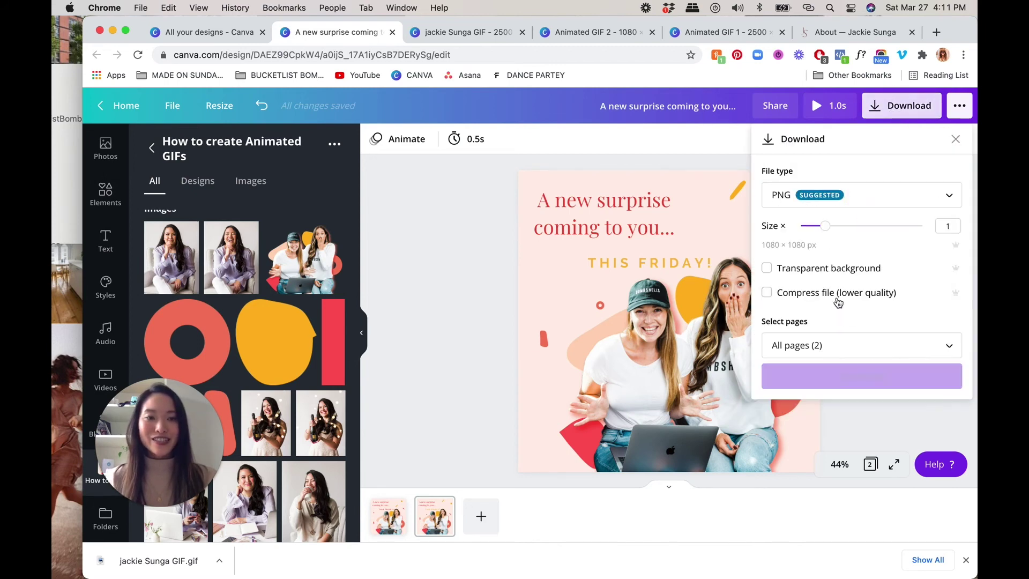
{"action": "left_click", "coordinate": [873, 203]}
{"action": "scroll", "coordinate": [834, 313], "scroll_direction": "down", "scroll_amount": 1}
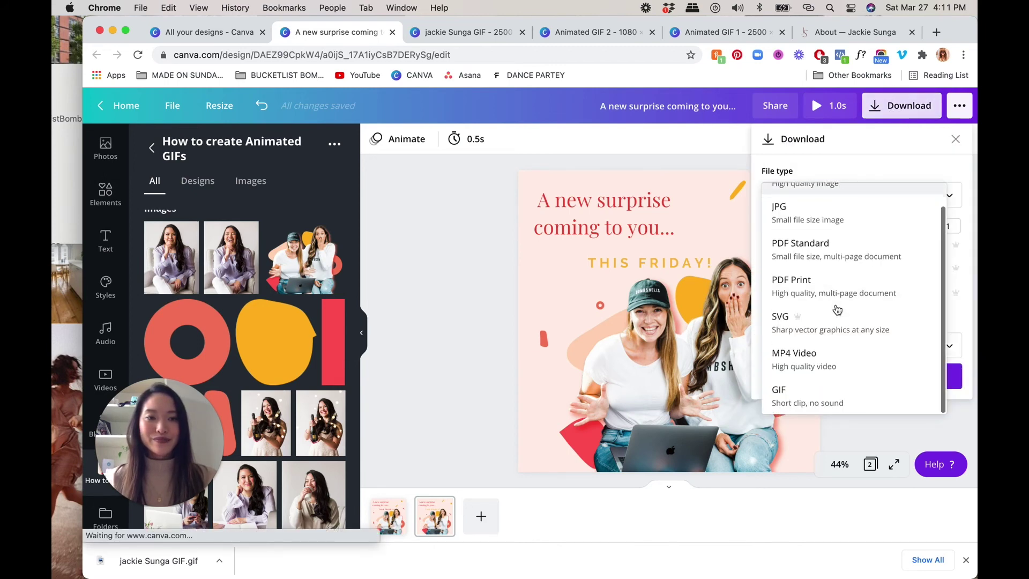
{"action": "left_click", "coordinate": [816, 395]}
{"action": "left_click", "coordinate": [834, 289]}
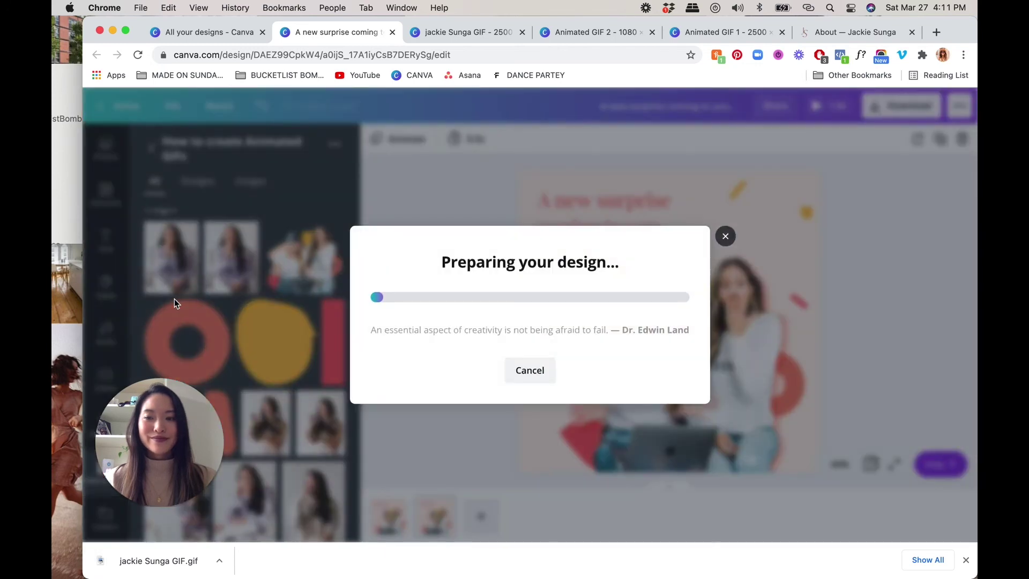
{"action": "left_click_drag", "start_coordinate": [83, 276], "coordinate": [308, 275]}
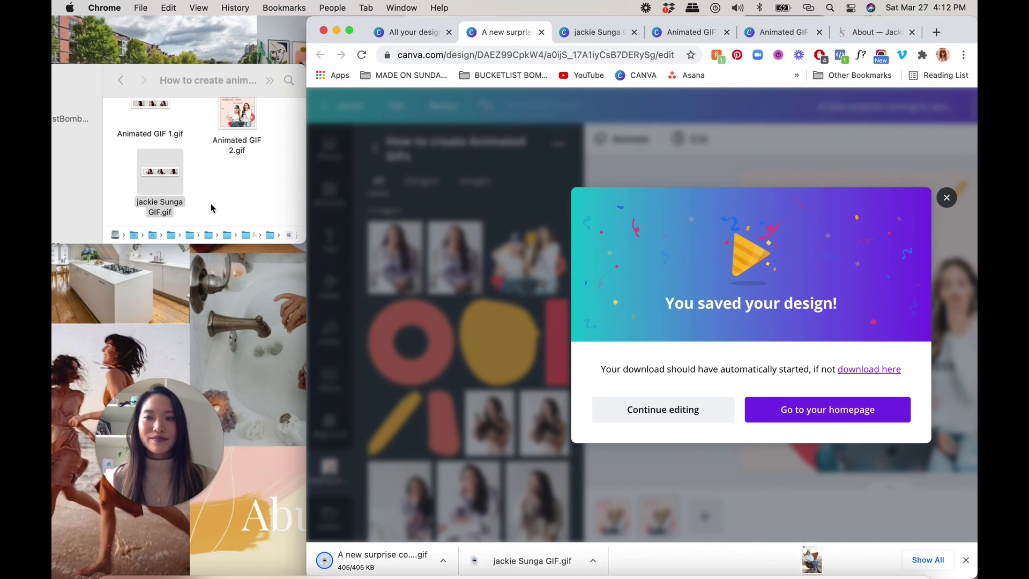
Step: Drag the downloaded GIF into the Finder folder and preview it in Quick Look
{"action": "left_click", "coordinate": [253, 200]}
{"action": "left_click", "coordinate": [384, 459]}
{"action": "left_click_drag", "start_coordinate": [382, 560], "coordinate": [236, 193]}
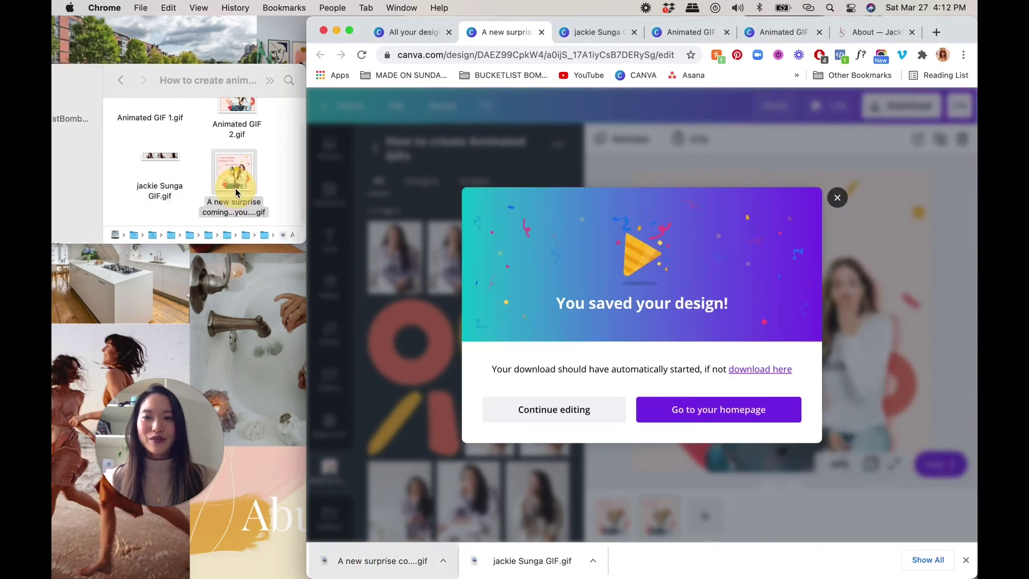
{"action": "left_click", "coordinate": [241, 184]}
{"action": "left_click", "coordinate": [241, 184]}
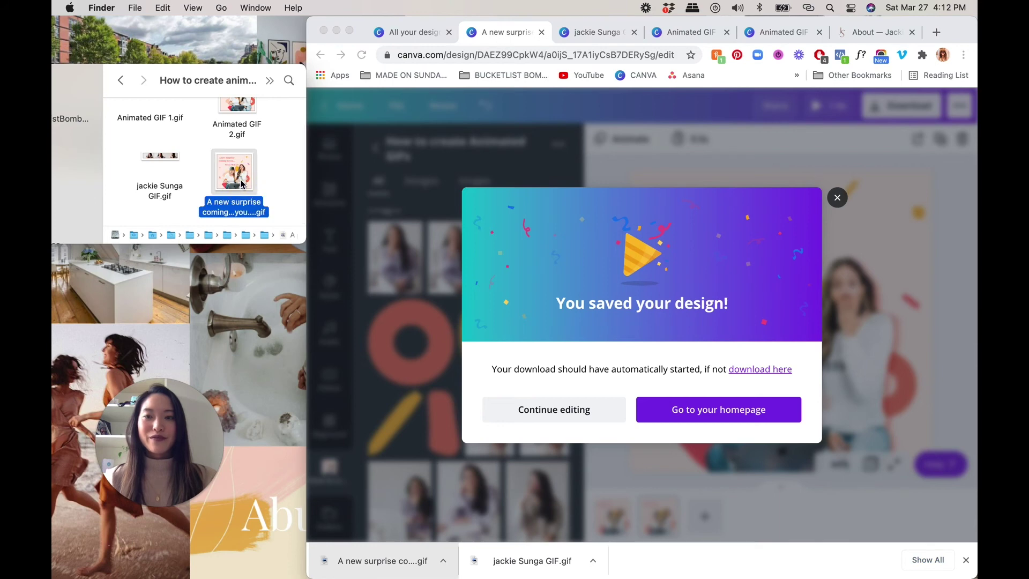
{"action": "key", "text": "space"}
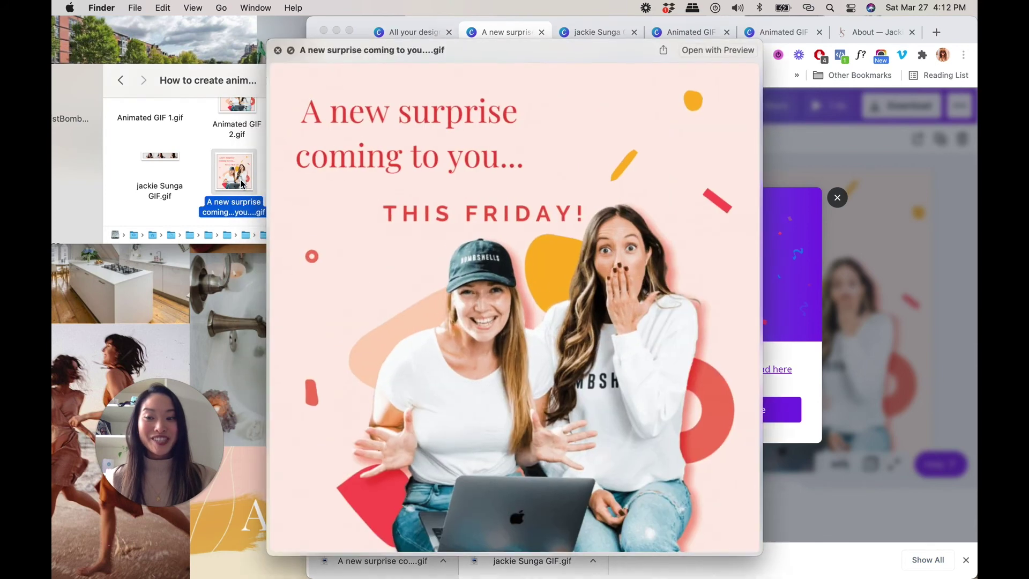